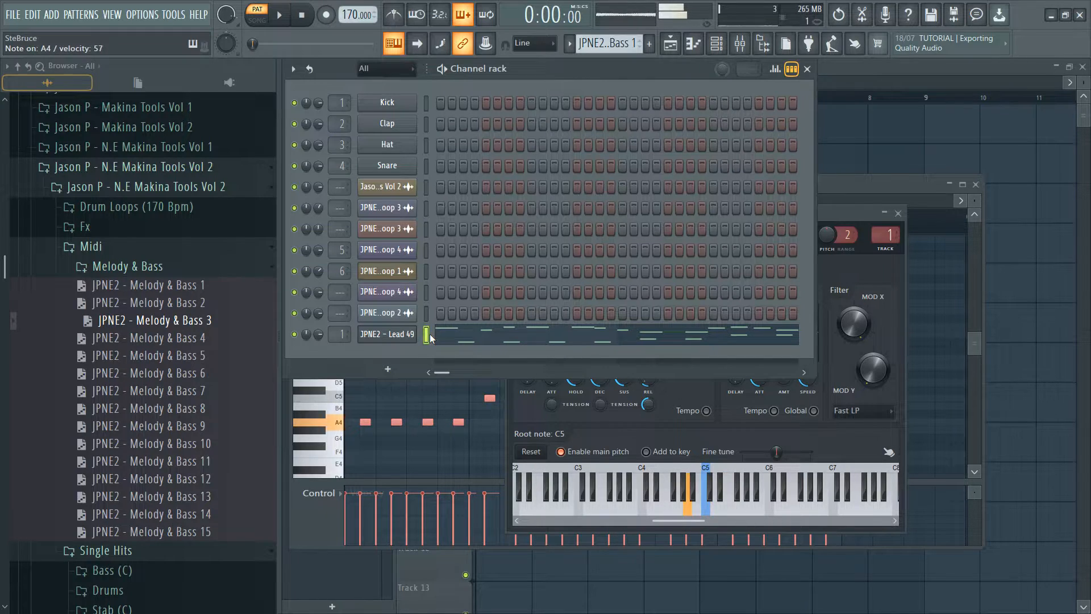
# Open JPNE2 - Lead 49 in the piano roll, raise its opening note to C6 and play the pattern back
pyautogui.click(558, 343)
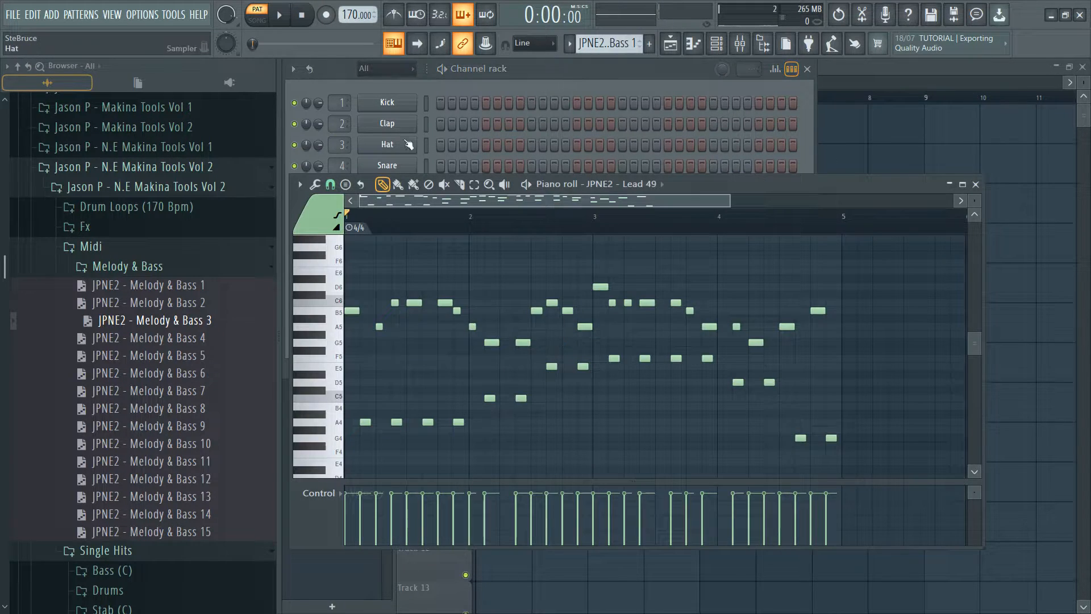
pyautogui.click(279, 17)
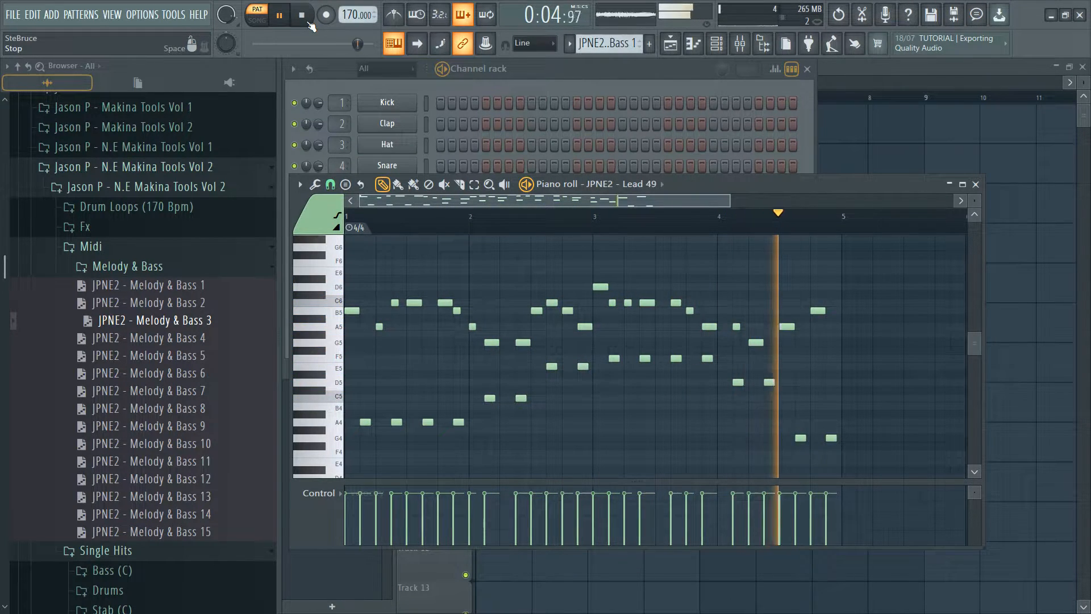
pyautogui.click(307, 21)
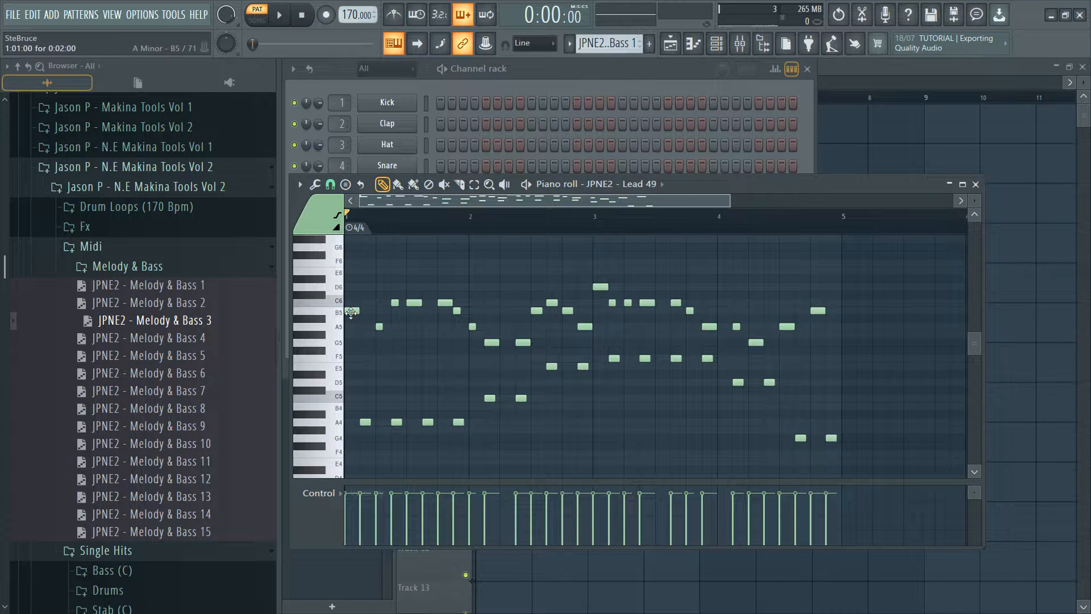
pyautogui.press('space')
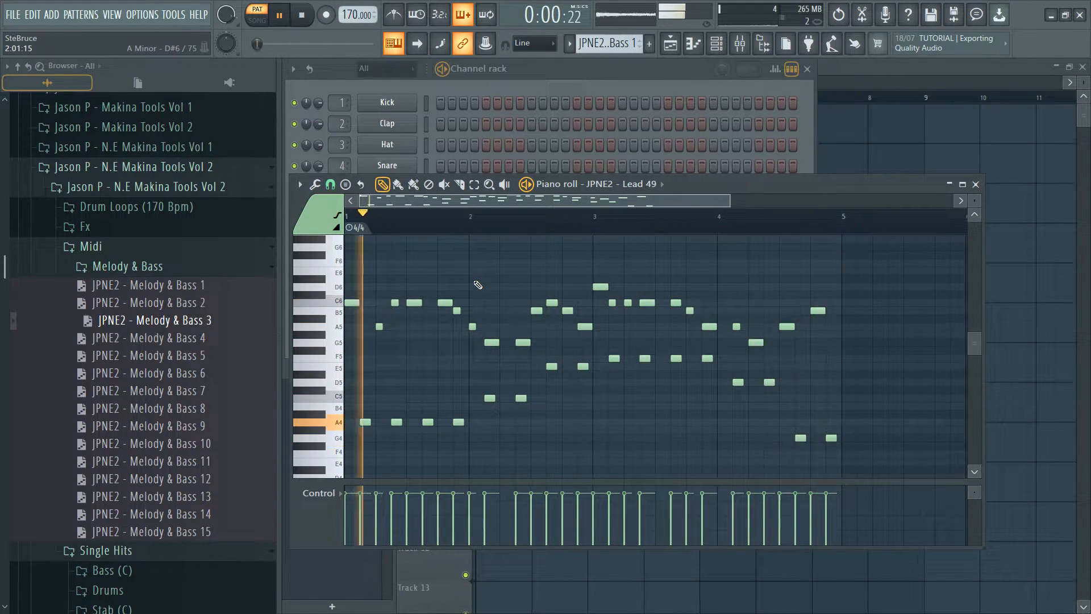
pyautogui.press('space')
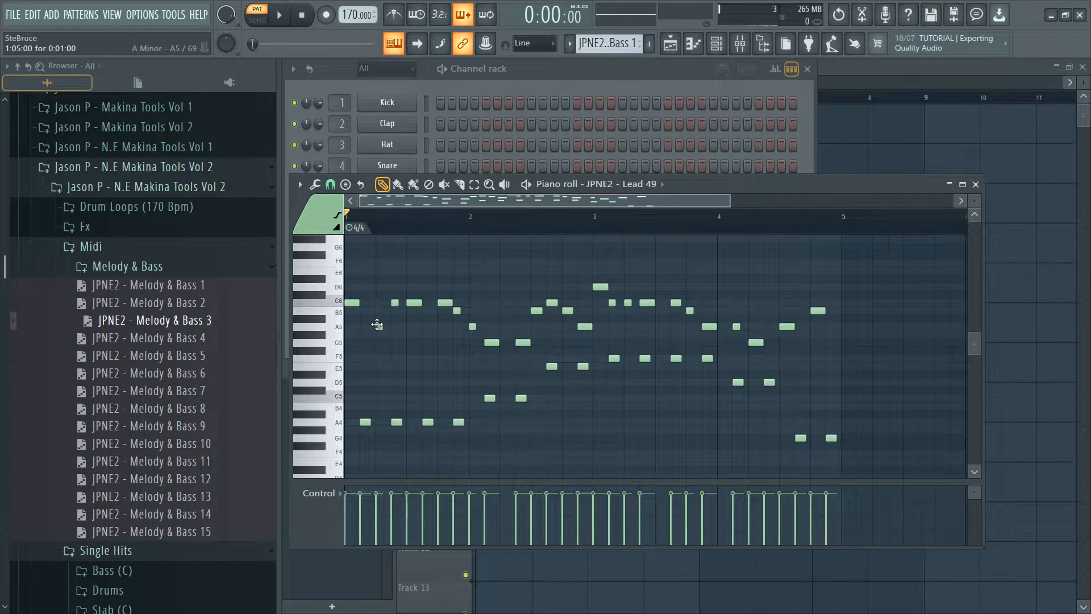
# Set the piano roll snap to 1/4 beat and add a short B5 note between the A5 and C6 notes in bar 1
pyautogui.click(329, 184)
pyautogui.click(343, 336)
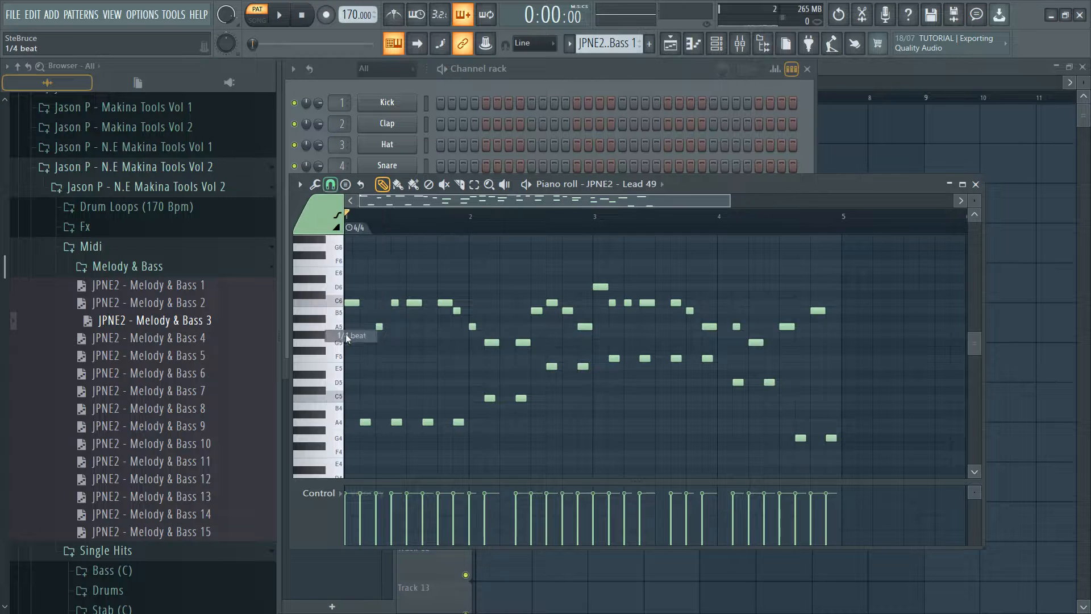
pyautogui.scroll(6, 412, 354)
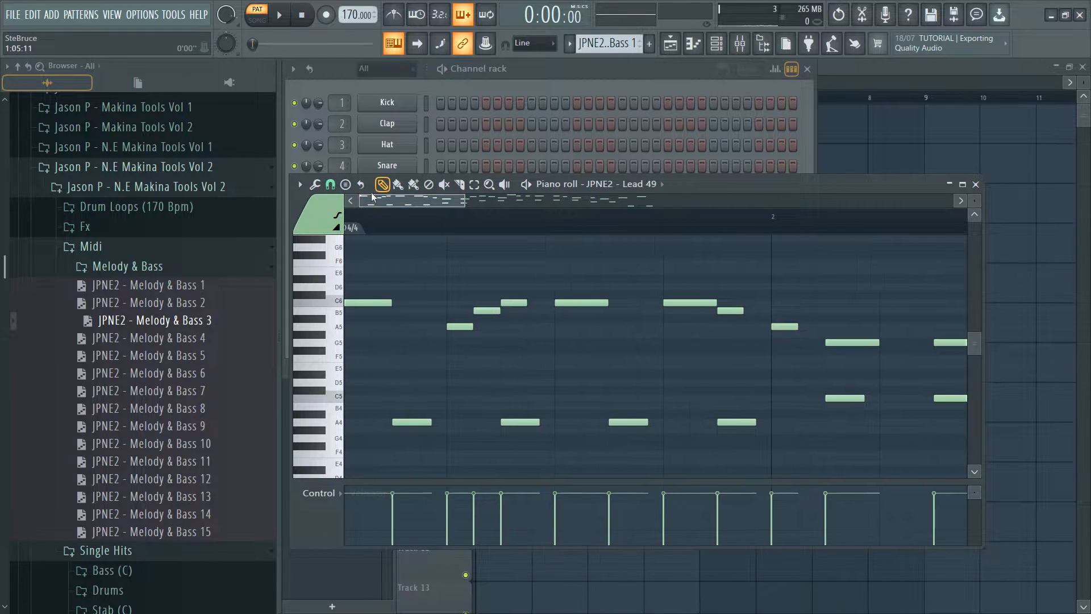
pyautogui.press('space')
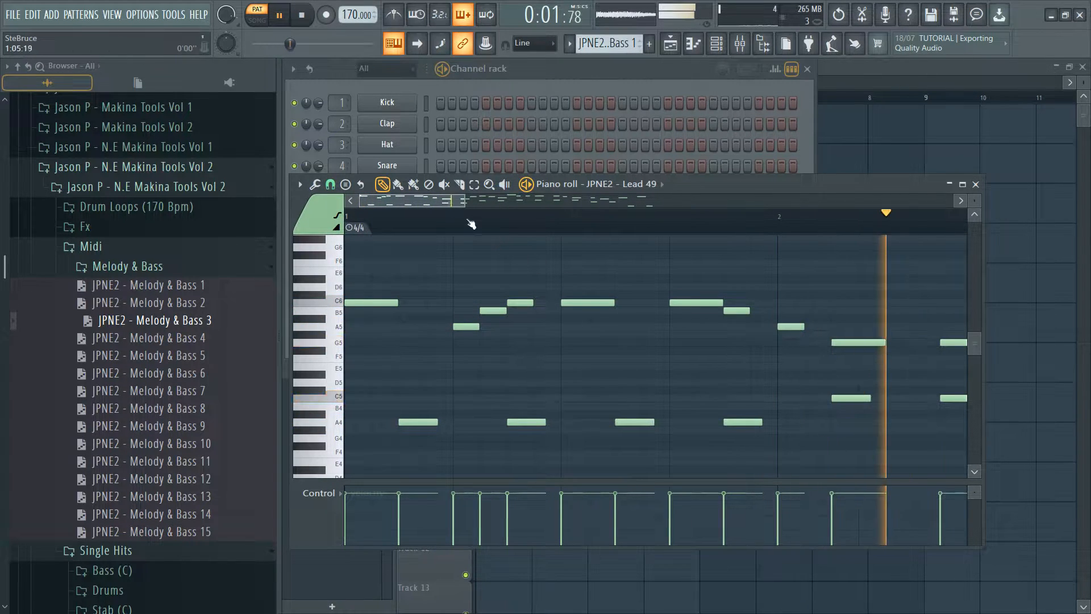
pyautogui.press('space')
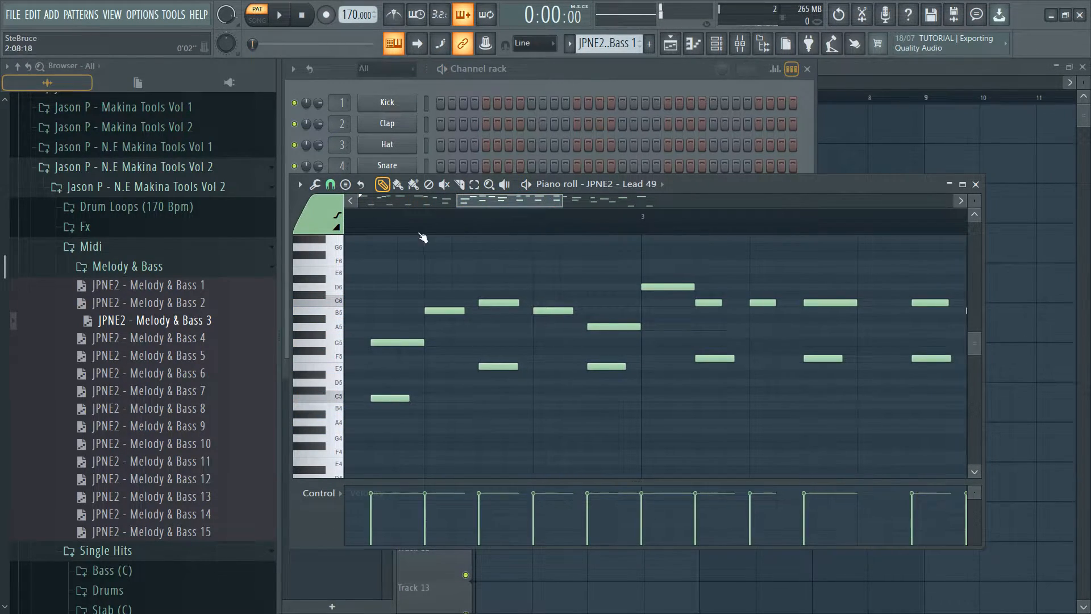
# Shorten the A5 note at the end of bar 3 to one step and try B5 and C6 notes at the start of bar 4
pyautogui.press('space')
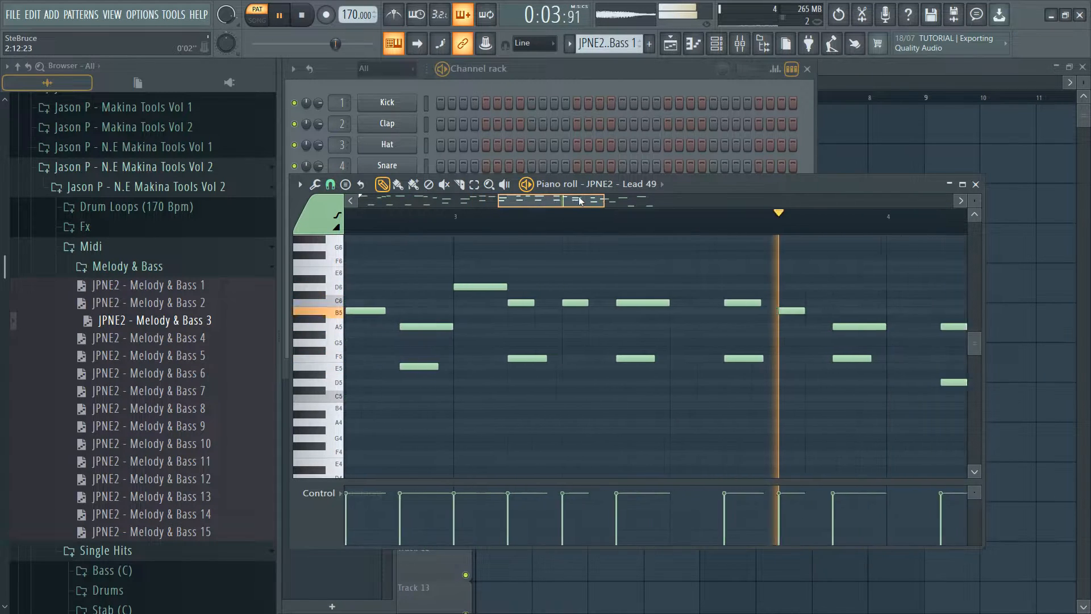
pyautogui.press('space')
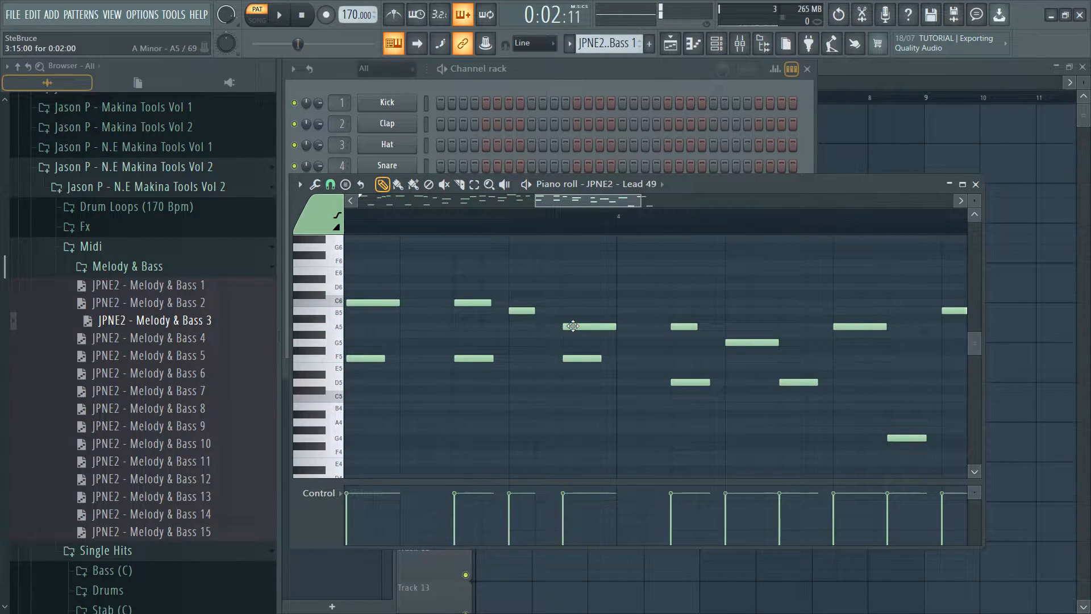
pyautogui.click(409, 231)
pyautogui.press('space')
pyautogui.press('space')
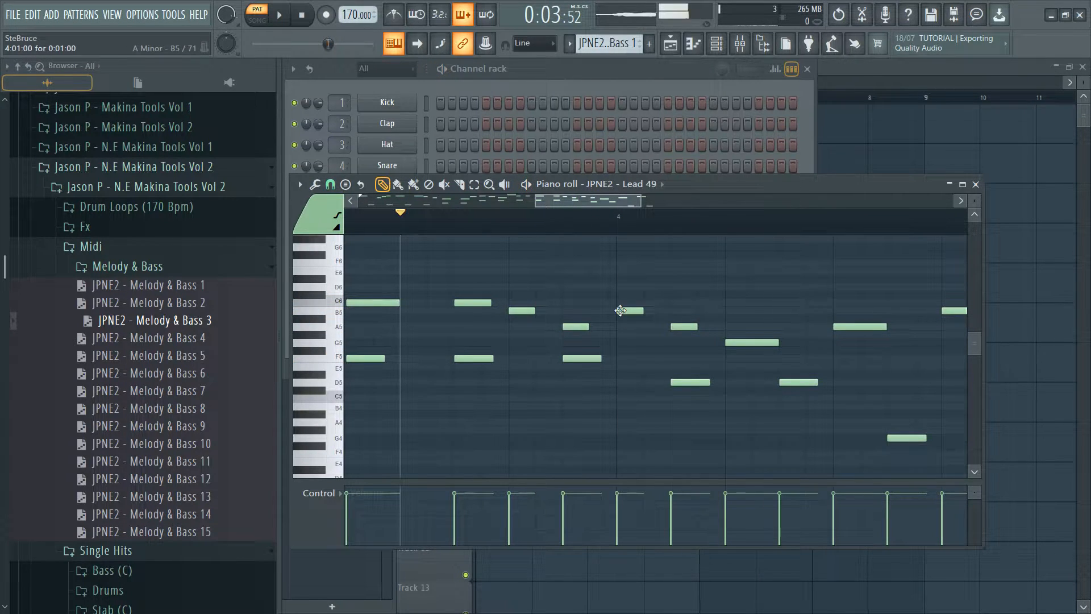
pyautogui.press('space')
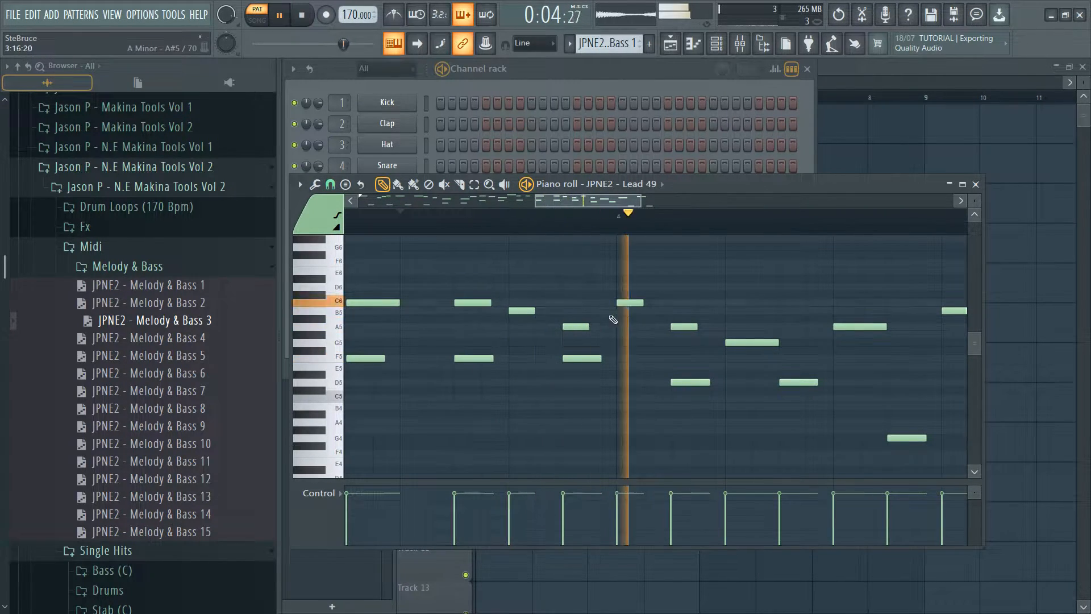
pyautogui.press('space')
# Remove the trial note at the start of bar 4, place a short G5 note there and audition the phrase
pyautogui.click(476, 303)
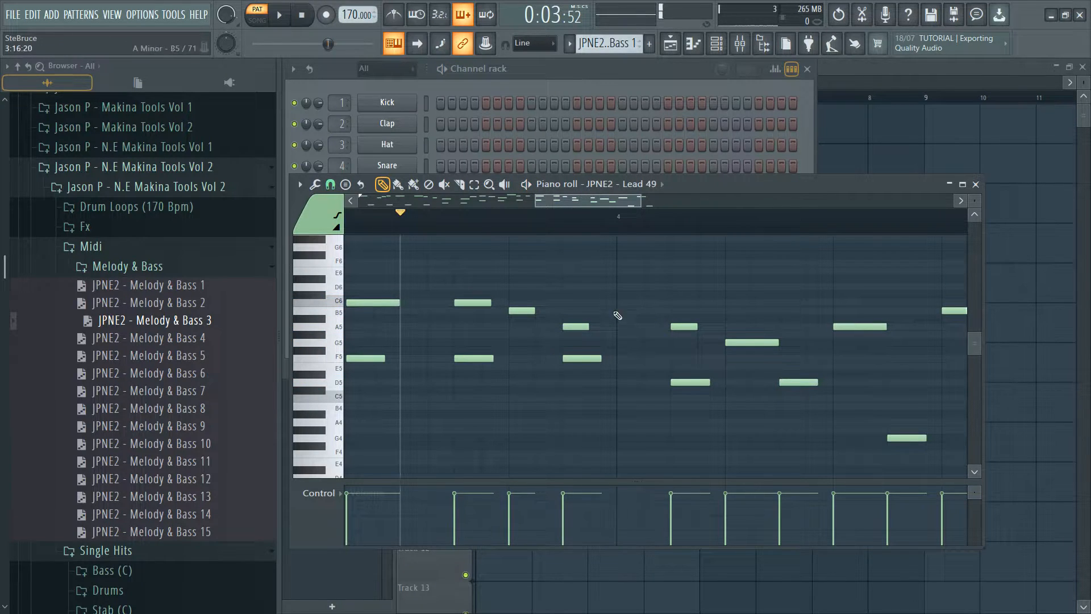
pyautogui.click(621, 346)
pyautogui.press('space')
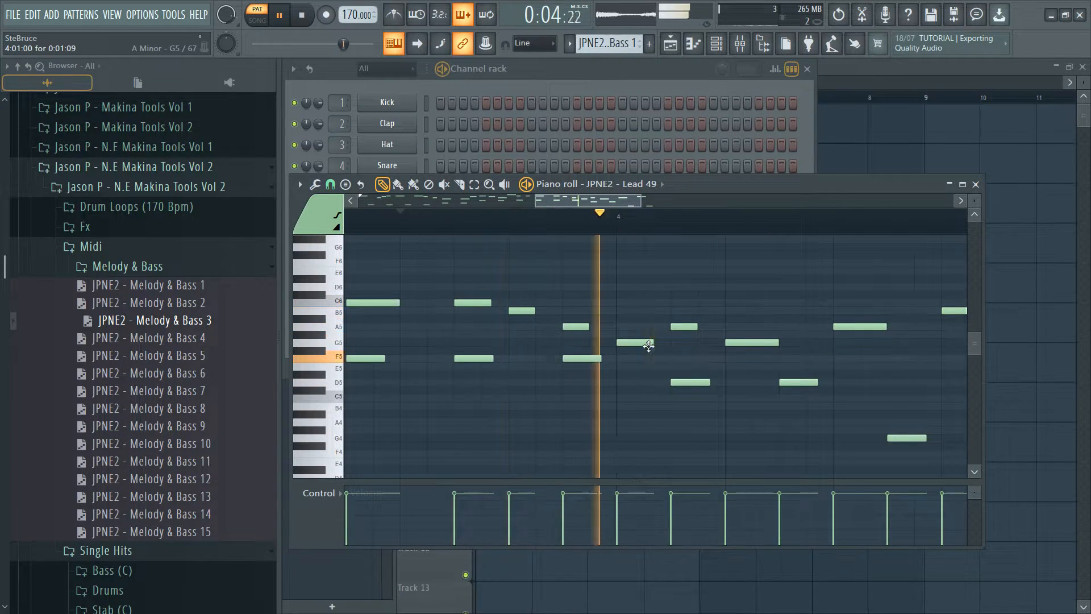
pyautogui.scroll(-7, 685, 348)
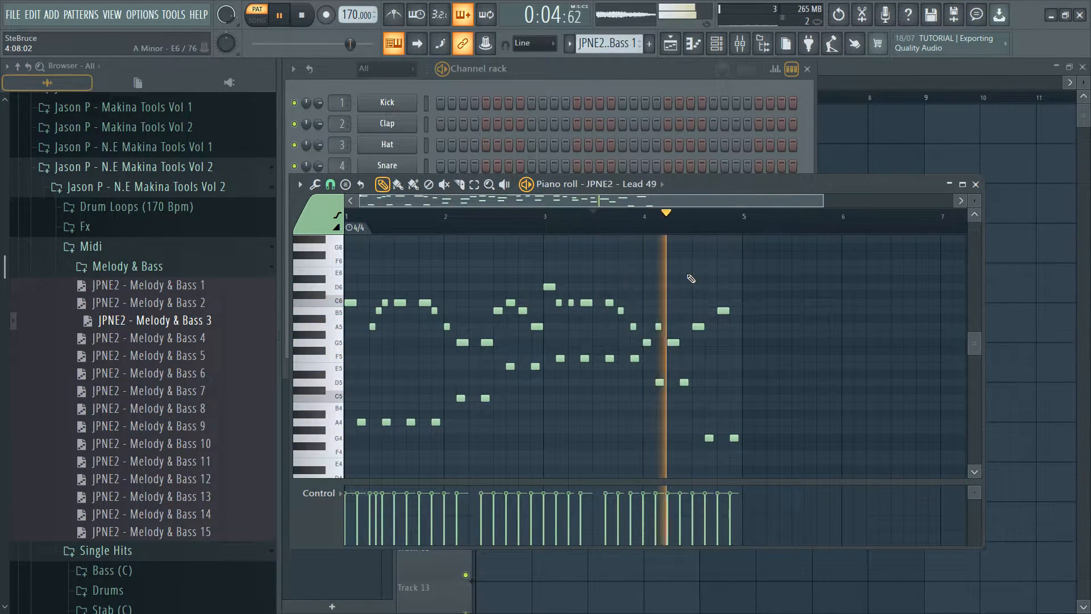
pyautogui.press('space')
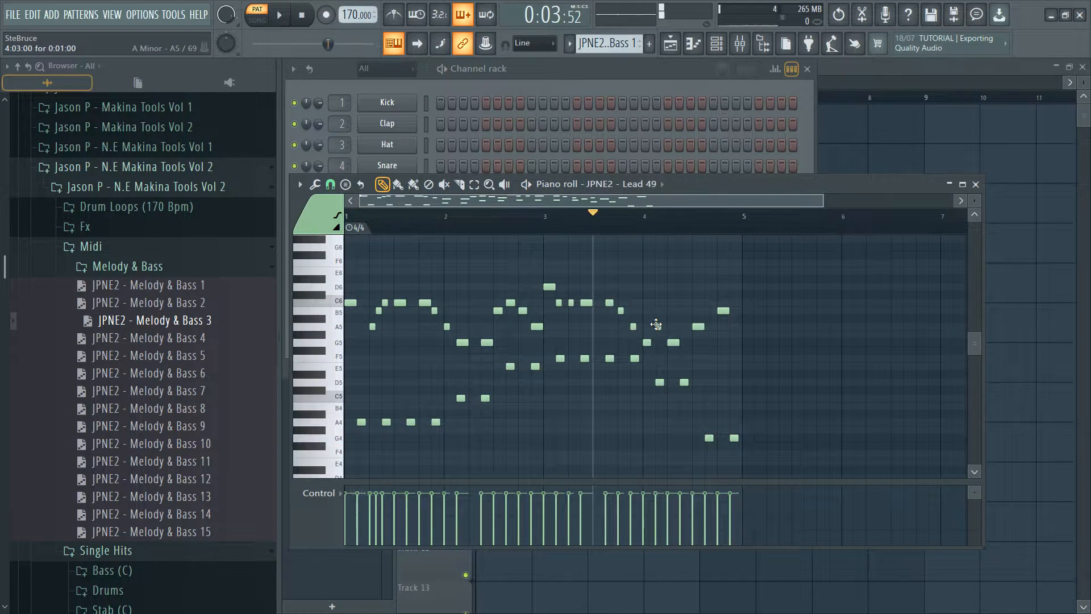
# Add one-step A5, B5 and C6 notes in the gaps of bar 4's melody, auditioning the phrase between additions
pyautogui.press('space')
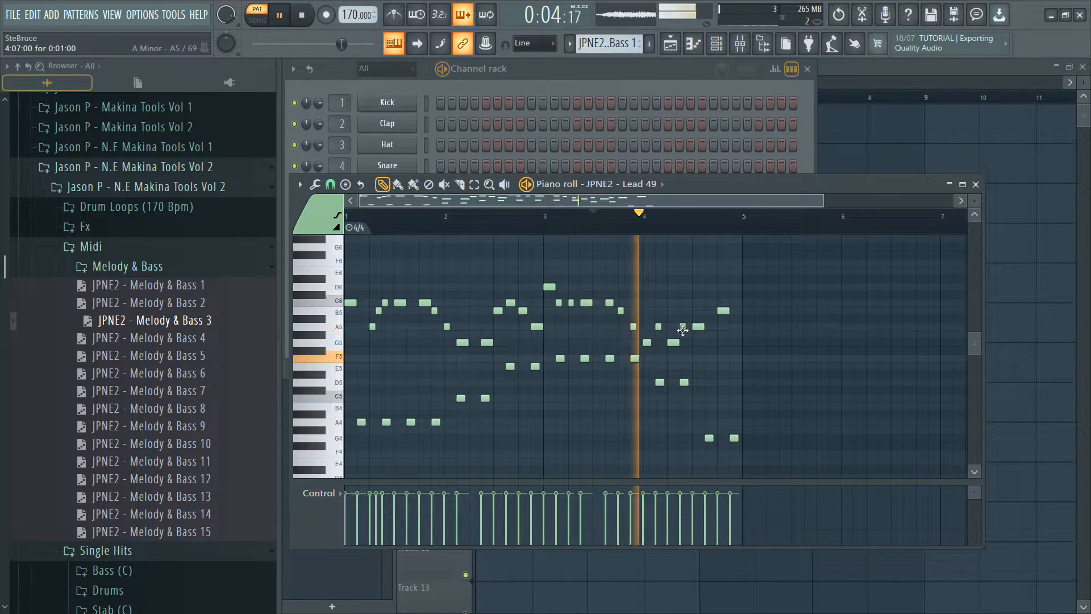
pyautogui.press('space')
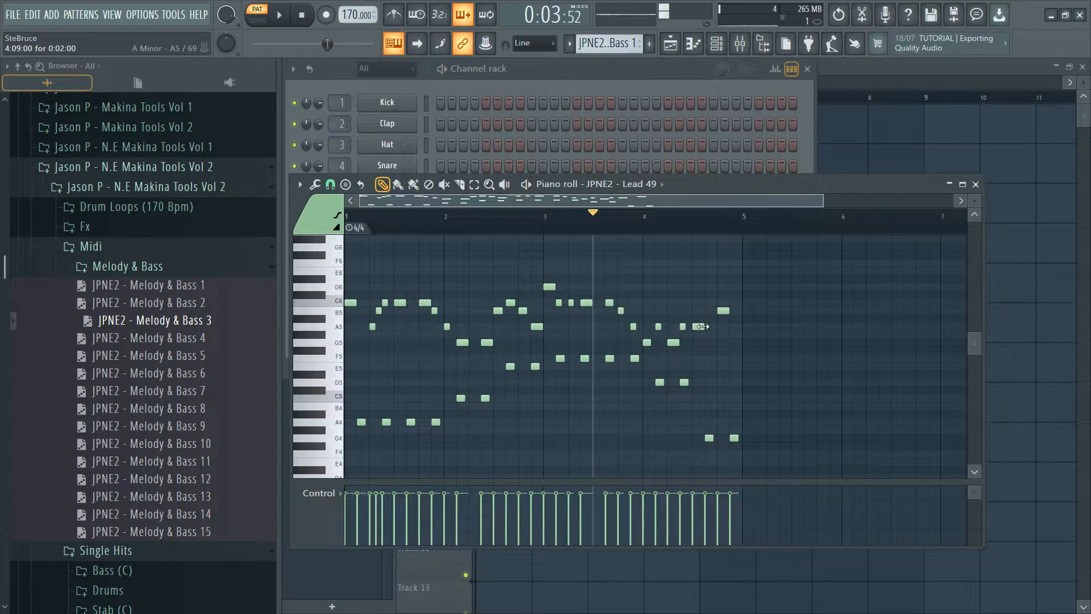
pyautogui.press('space')
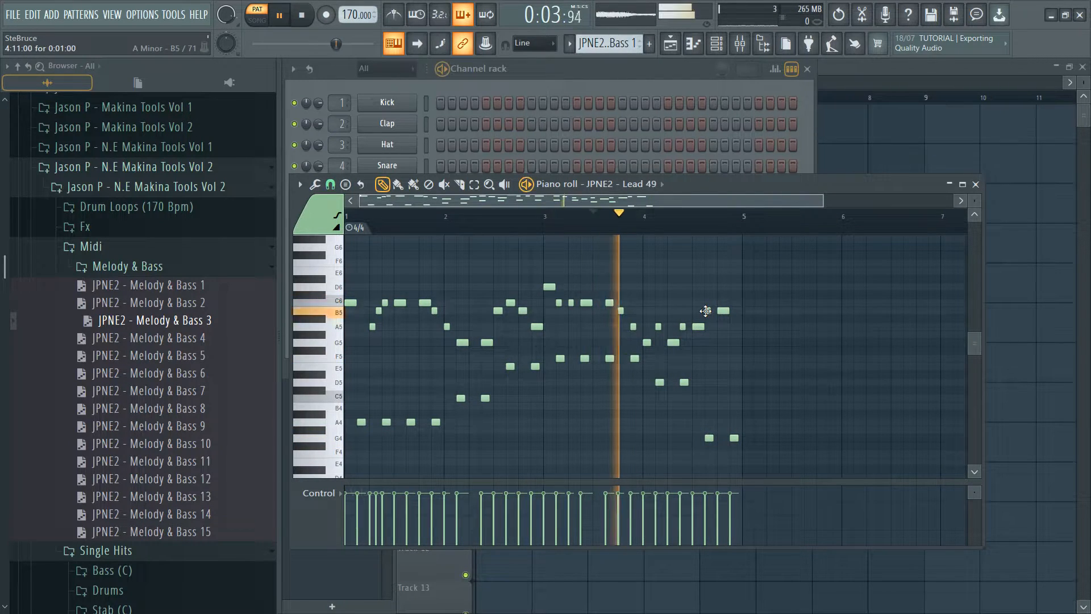
pyautogui.press('space')
pyautogui.click(732, 303)
pyautogui.press('space')
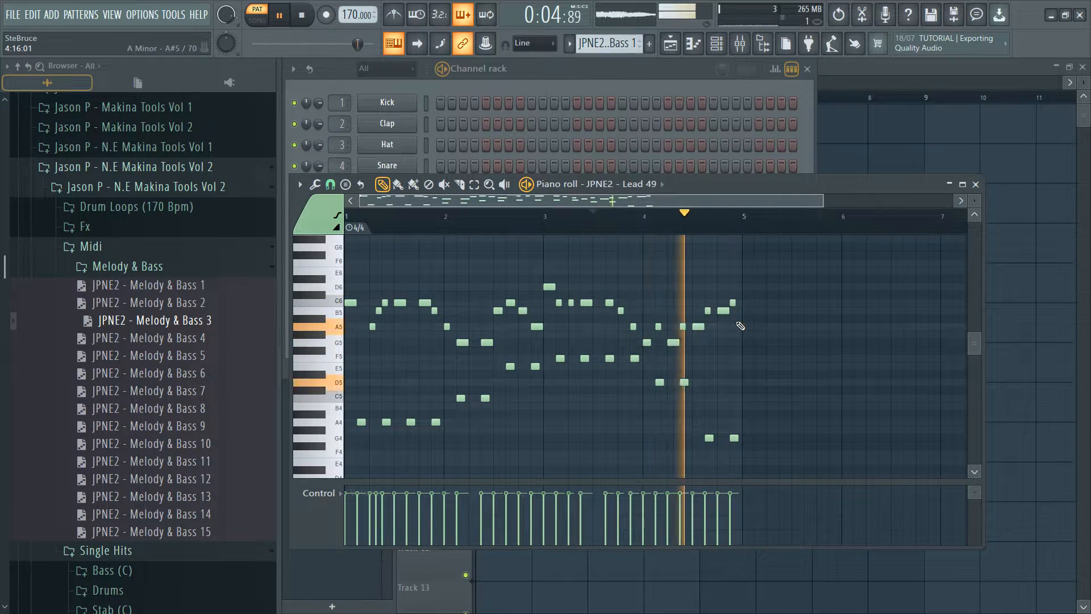
pyautogui.press('space')
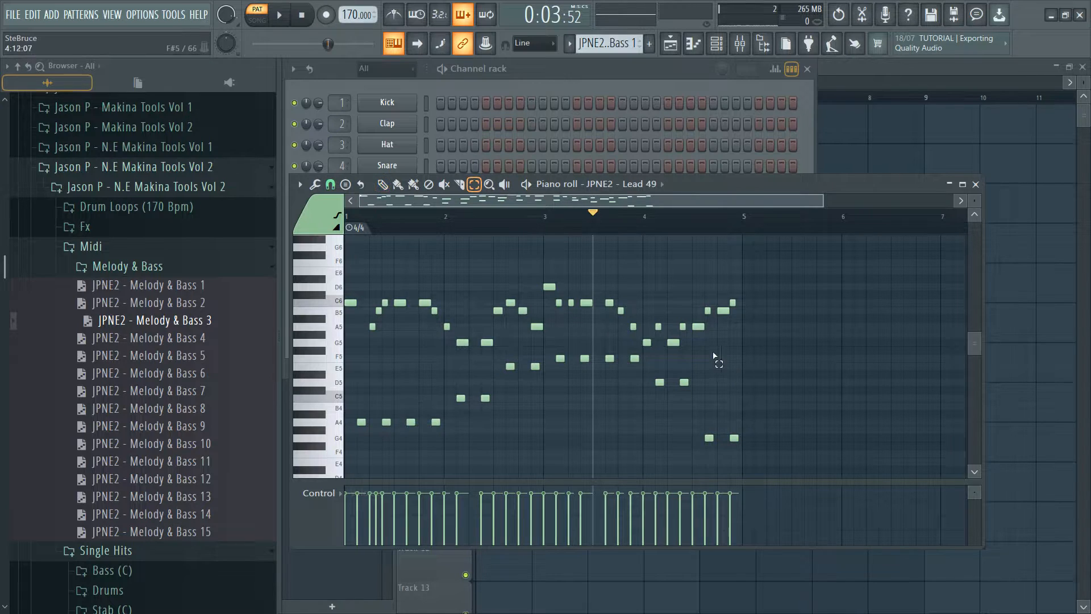
# Cut all the lower bass notes below G5 out of the Lead 49 part and return to the channel rack
pyautogui.moveTo(766, 357); pyautogui.dragTo(303, 470)
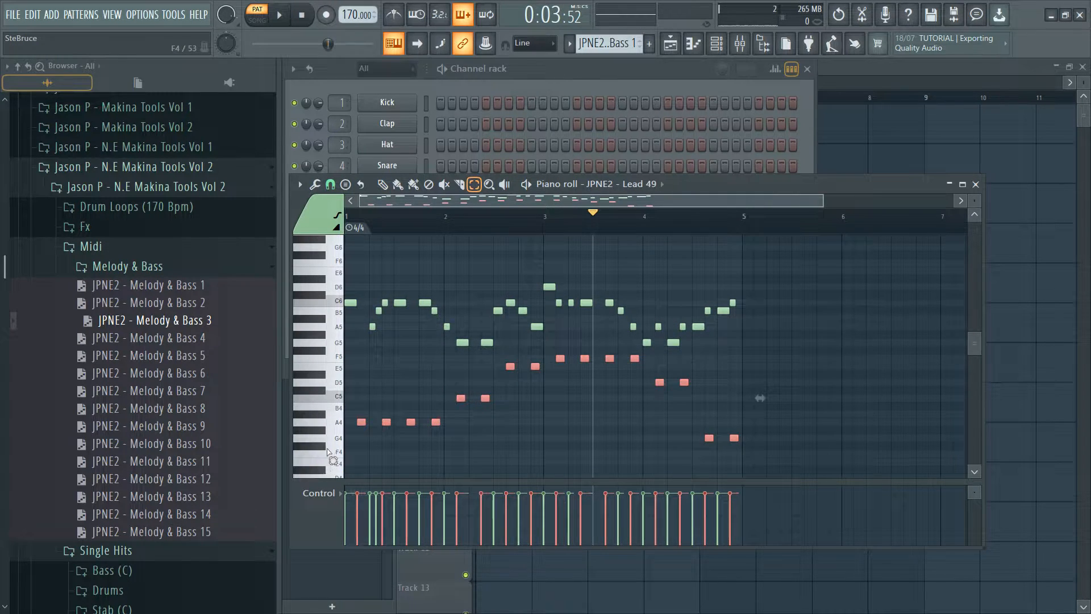
pyautogui.press('Delete')
pyautogui.click(613, 75)
# Audition the Bass (C) single hits of Jason P - N.E Makina Tools Vol 2 and add JPNE2 - Bass 11 as a new channel
pyautogui.click(142, 254)
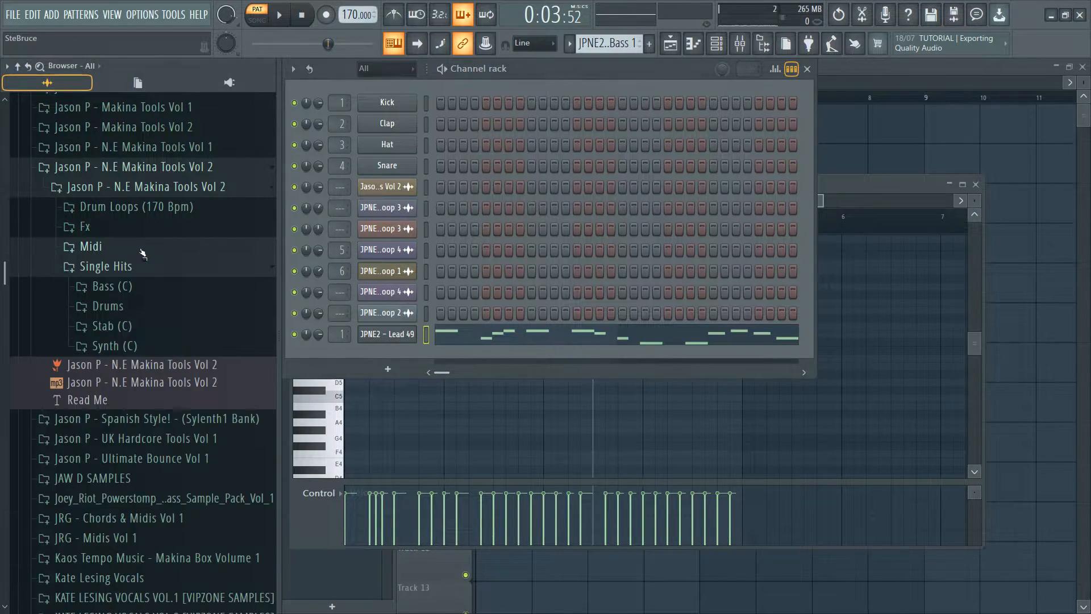
pyautogui.click(128, 285)
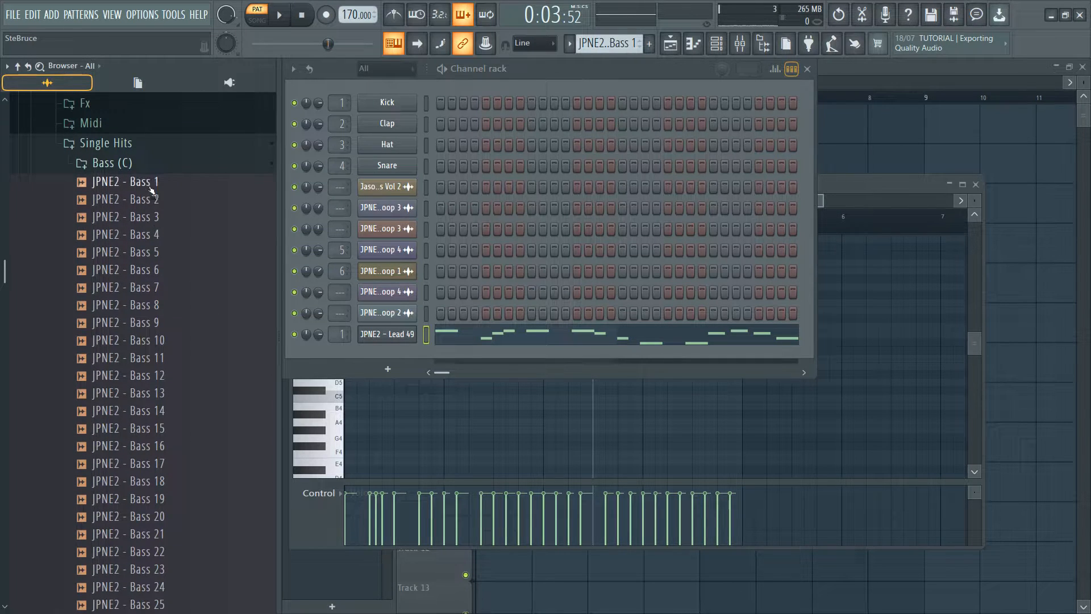
pyautogui.click(157, 275)
pyautogui.click(157, 302)
pyautogui.click(155, 292)
pyautogui.click(156, 322)
pyautogui.click(157, 357)
pyautogui.click(161, 393)
pyautogui.click(163, 377)
pyautogui.moveTo(162, 357); pyautogui.dragTo(397, 352)
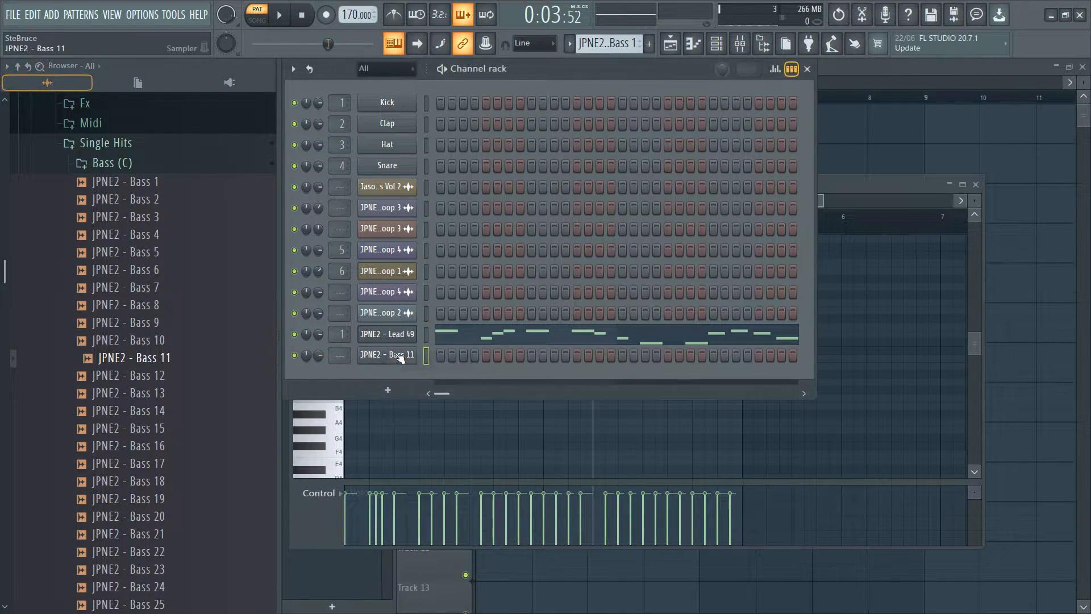
# Set the attack time of JPNE2 - Bass 11's volume envelope to its minimum and view the sample's waveform settings
pyautogui.click(398, 356)
pyautogui.click(445, 254)
pyautogui.moveTo(446, 390); pyautogui.dragTo(445, 423)
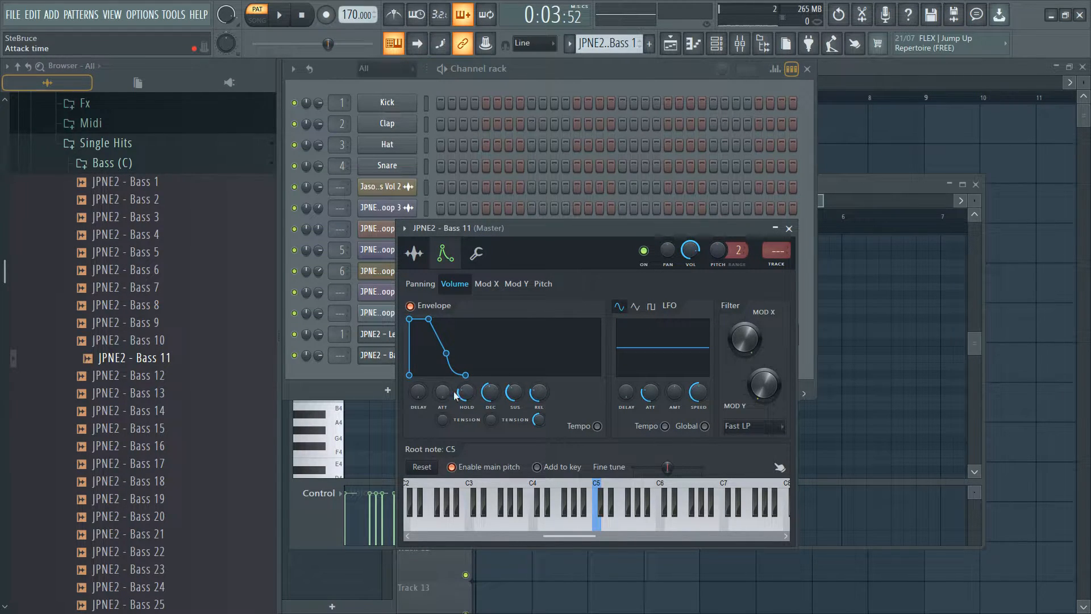
pyautogui.click(412, 262)
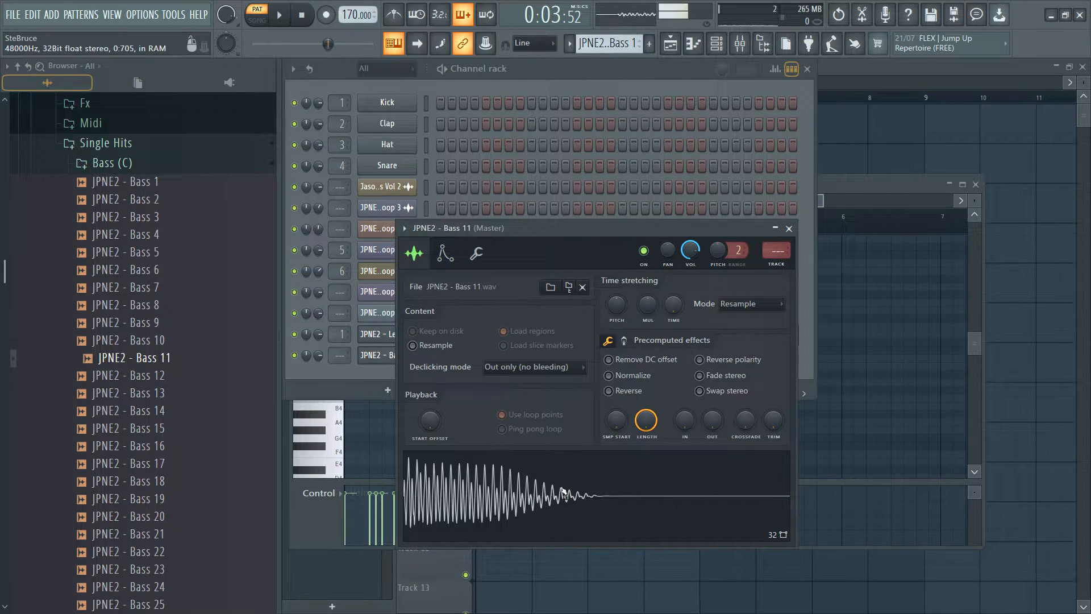
# Paste the cut bass notes into JPNE2 - Bass 11's piano roll and play the pattern from the start
pyautogui.click(581, 85)
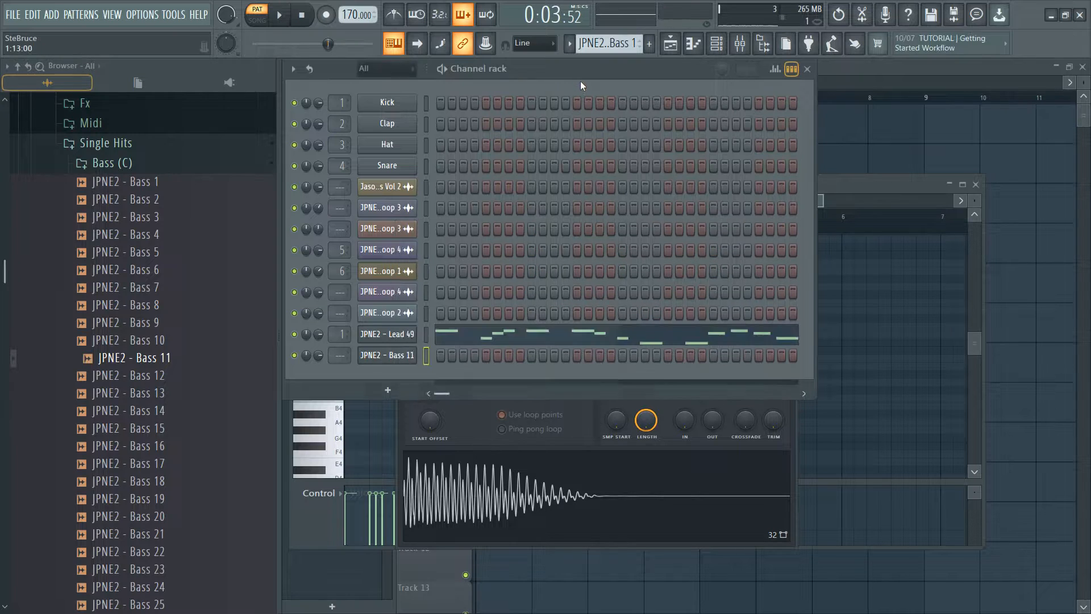
pyautogui.rightClick(413, 348)
pyautogui.click(455, 356)
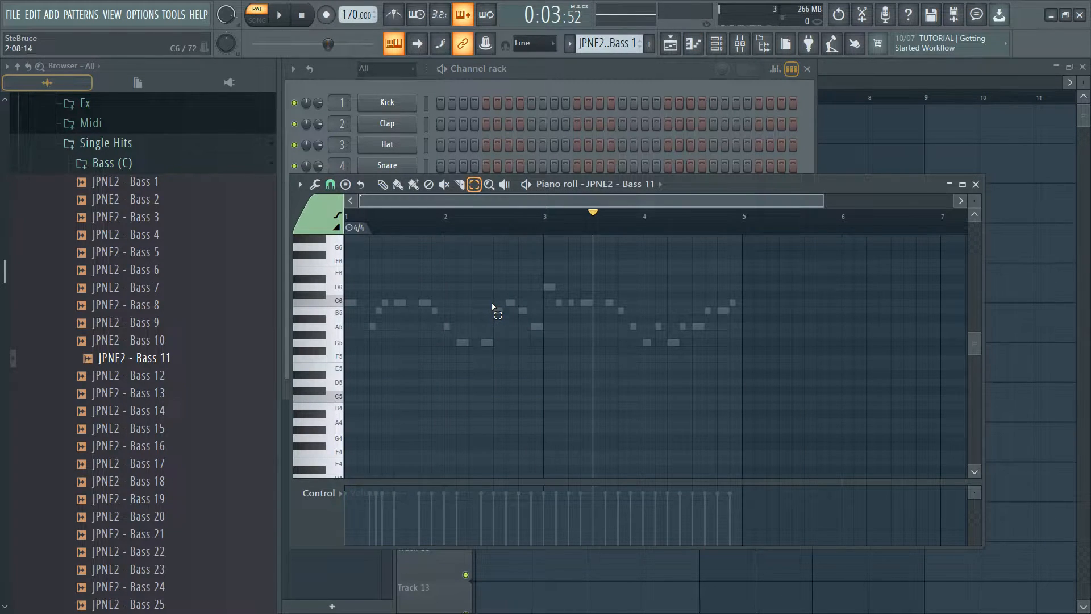
pyautogui.hotkey('ctrl', 'v')
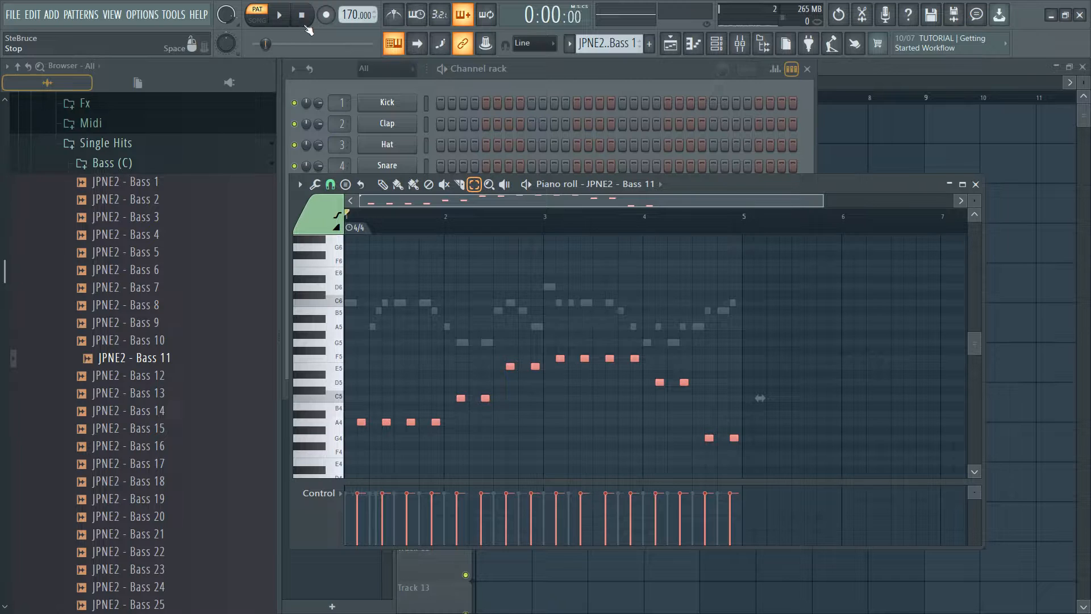
pyautogui.press('space')
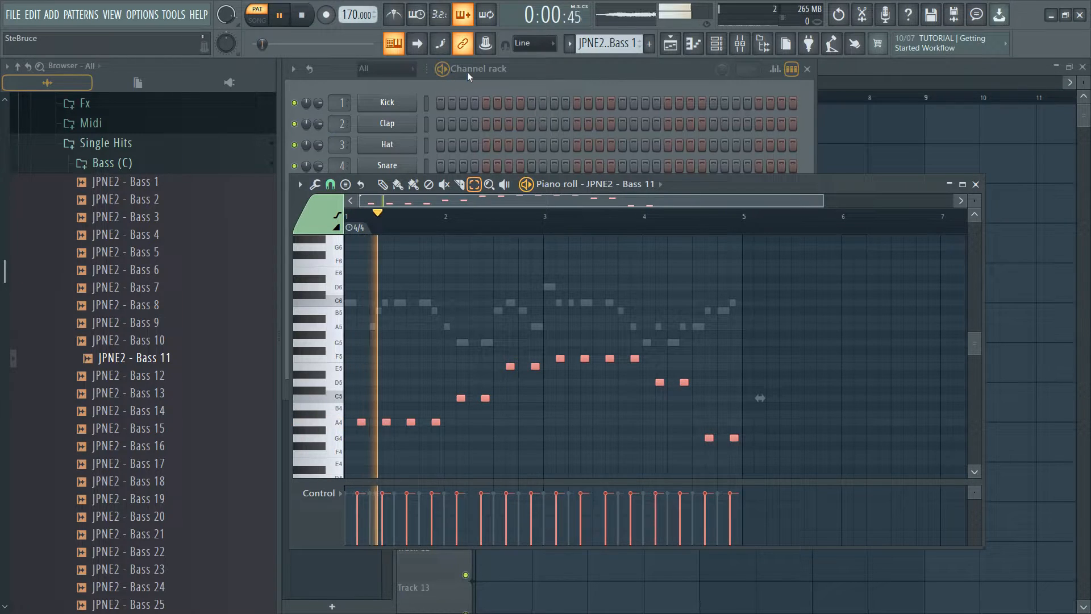
pyautogui.click(558, 80)
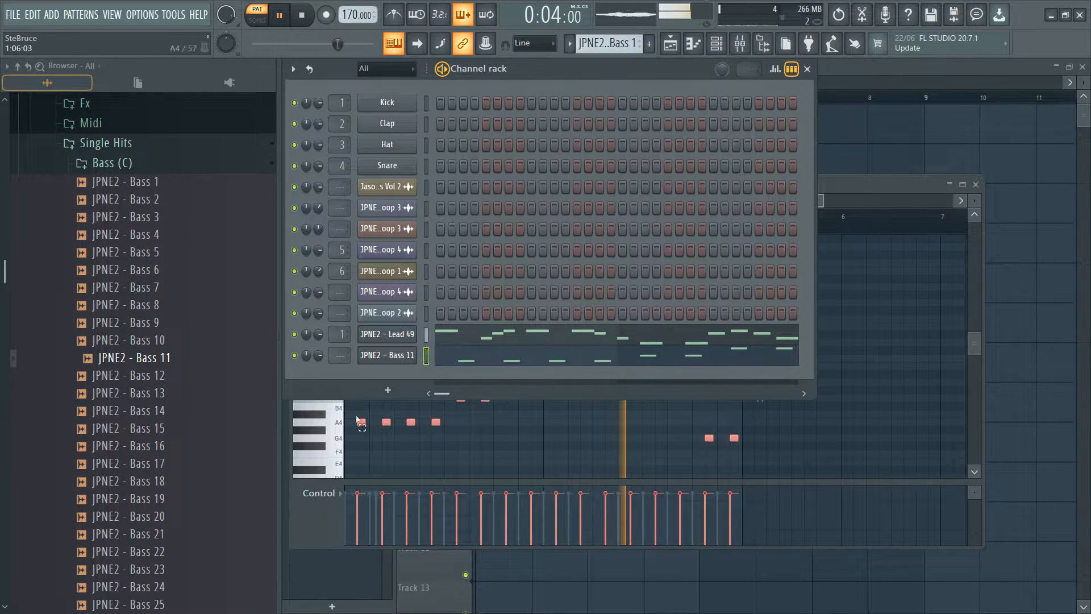
pyautogui.press('space')
# Route the JPNE2 - Bass 11 channel to mixer track 7
pyautogui.click(391, 358)
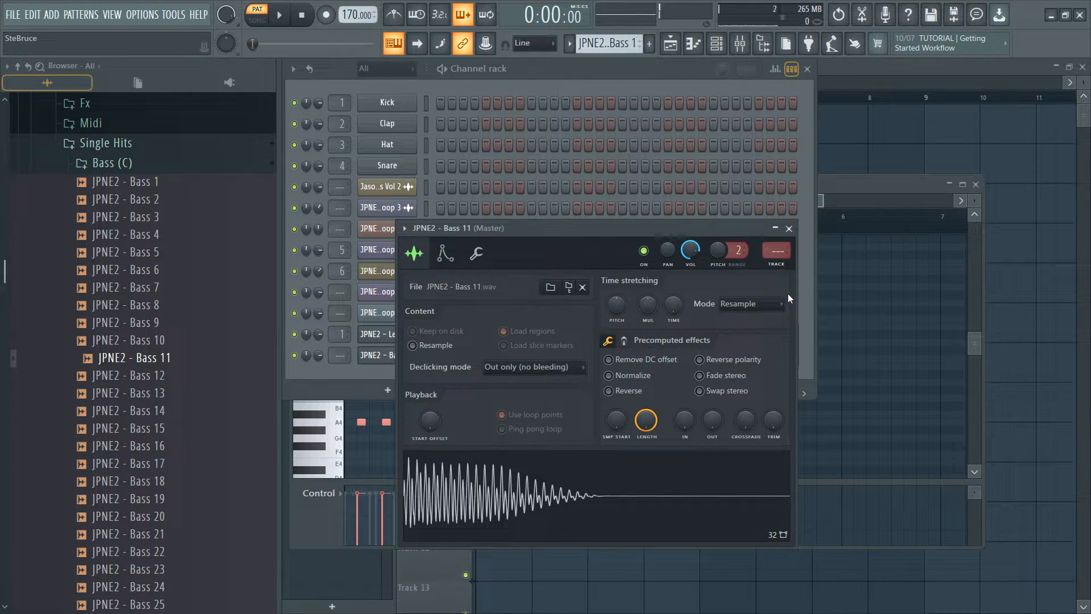
pyautogui.click(775, 266)
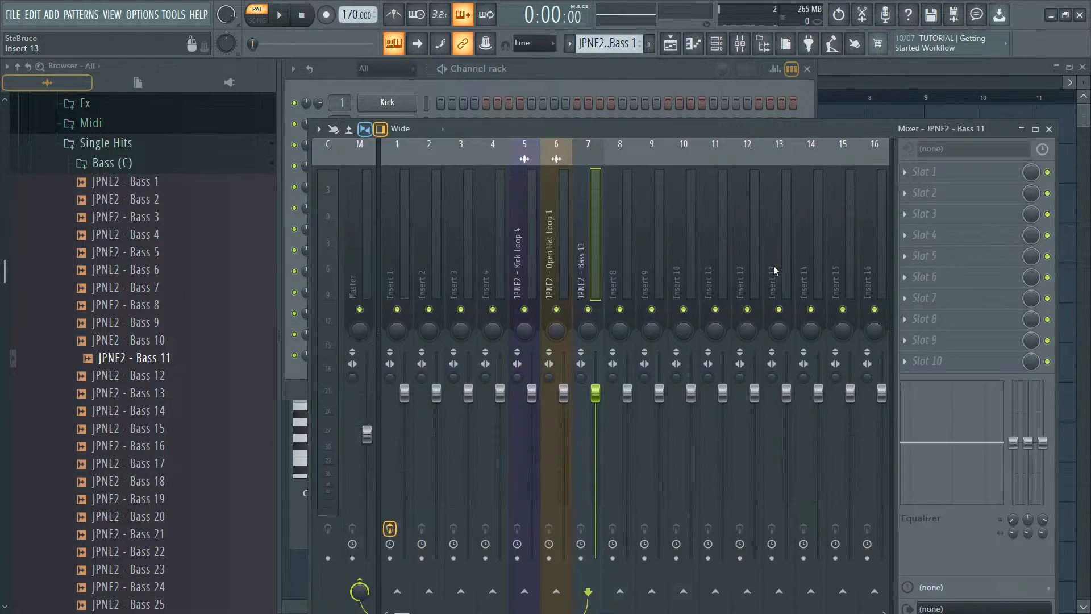
# Clone the JPNE2 - Bass 11 channel and copy its bass notes into the clone
pyautogui.click(601, 78)
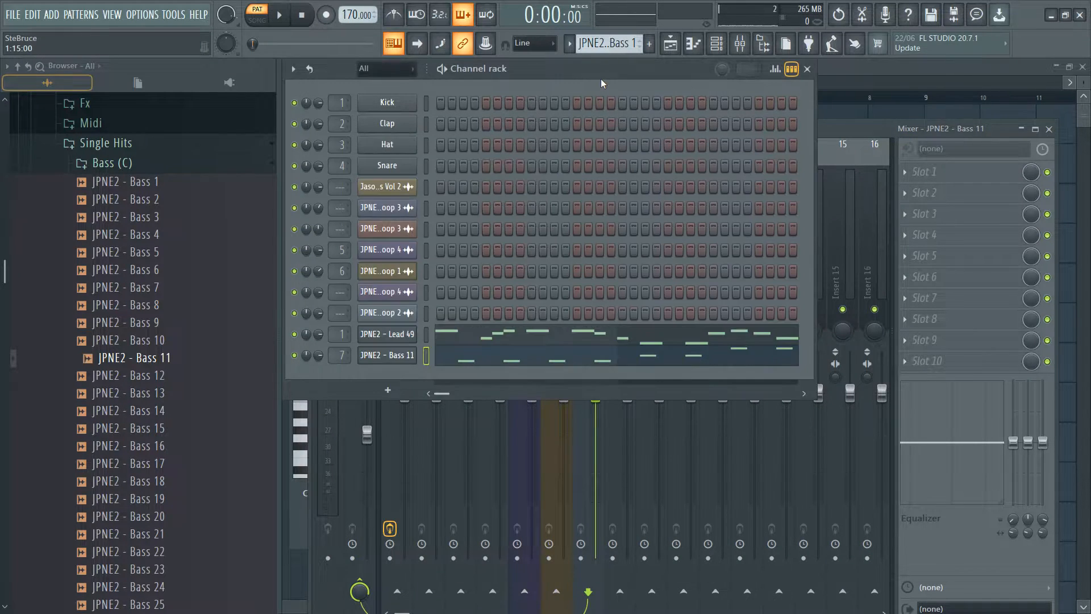
pyautogui.rightClick(381, 356)
pyautogui.click(455, 480)
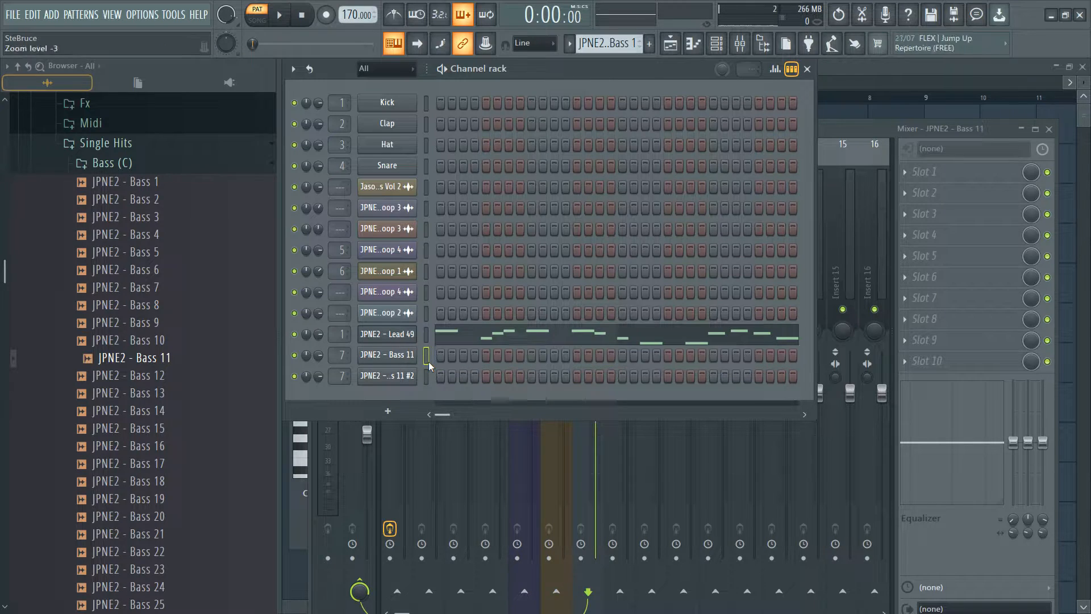
pyautogui.click(425, 382)
# Browse to the Stab (C) single hits of Jason P - N.E Makina Tools Vol 2 and audition the first few stabs
pyautogui.click(141, 168)
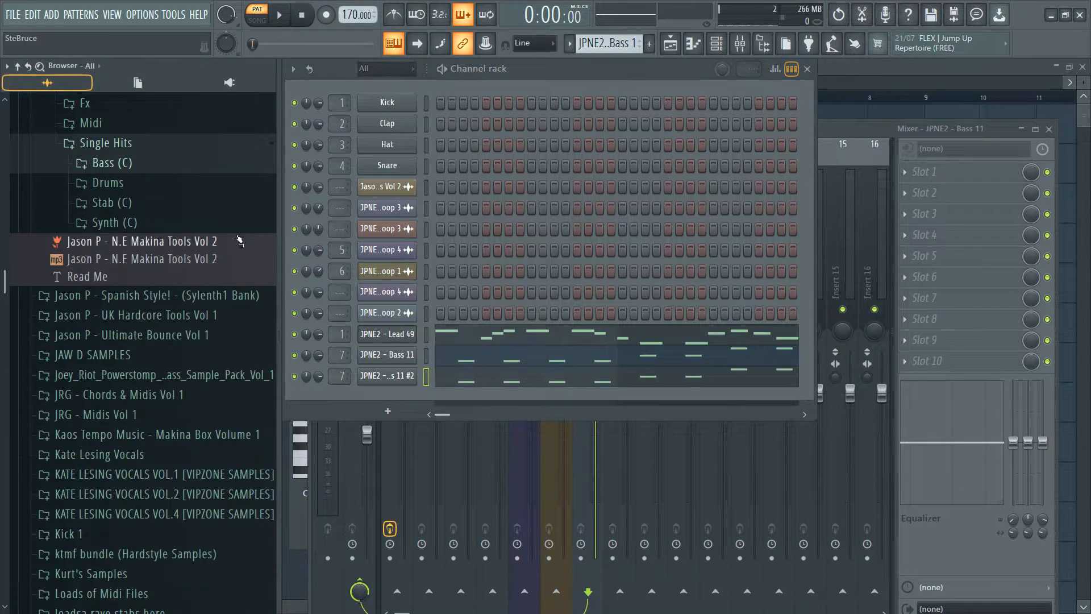
pyautogui.click(131, 203)
pyautogui.click(154, 139)
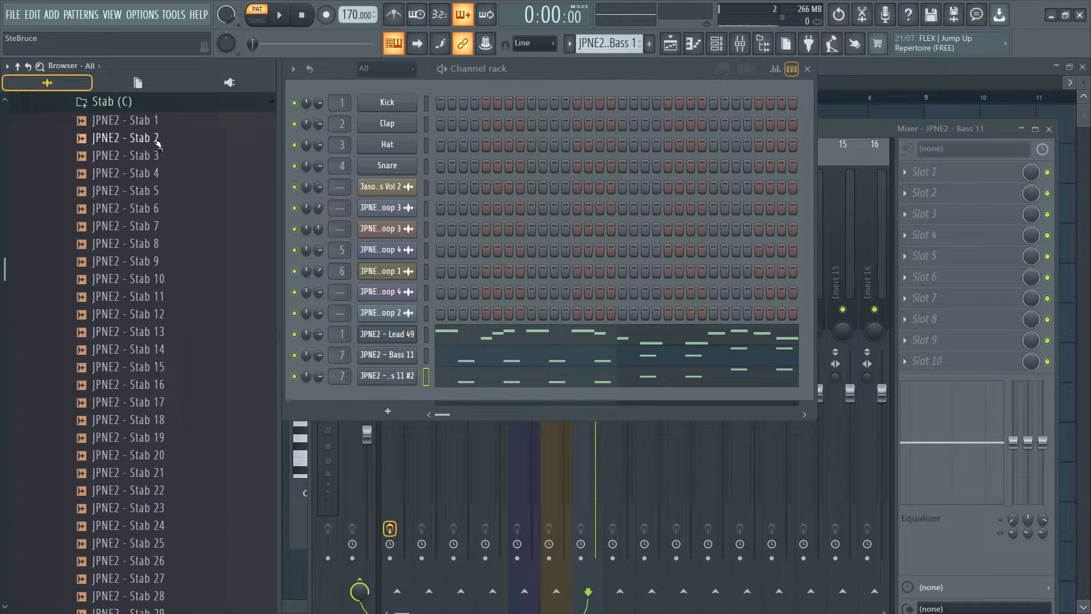
pyautogui.click(155, 158)
# Load JPNE2 - Stab 3 into the cloned bass channel and play the pattern with JPNE2 - Lead 49 muted
pyautogui.moveTo(155, 158); pyautogui.dragTo(352, 380)
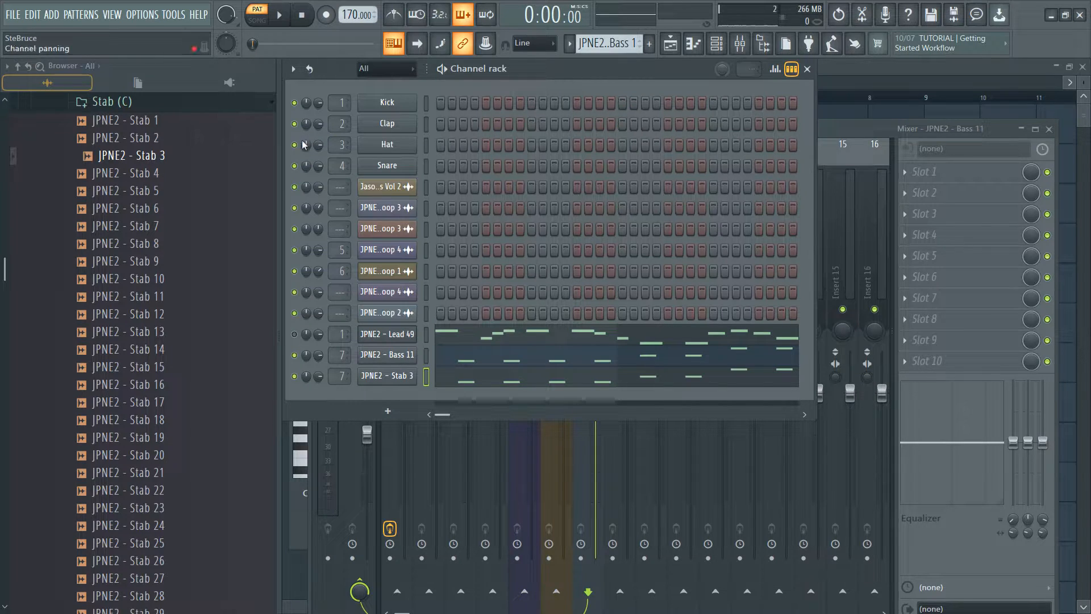
pyautogui.press('space')
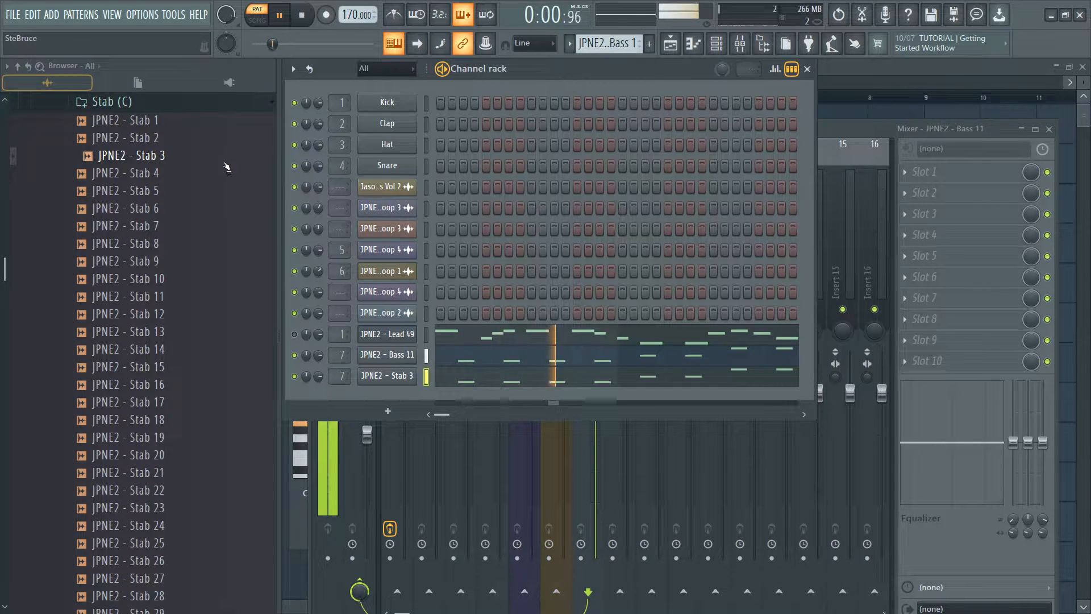
pyautogui.press('space')
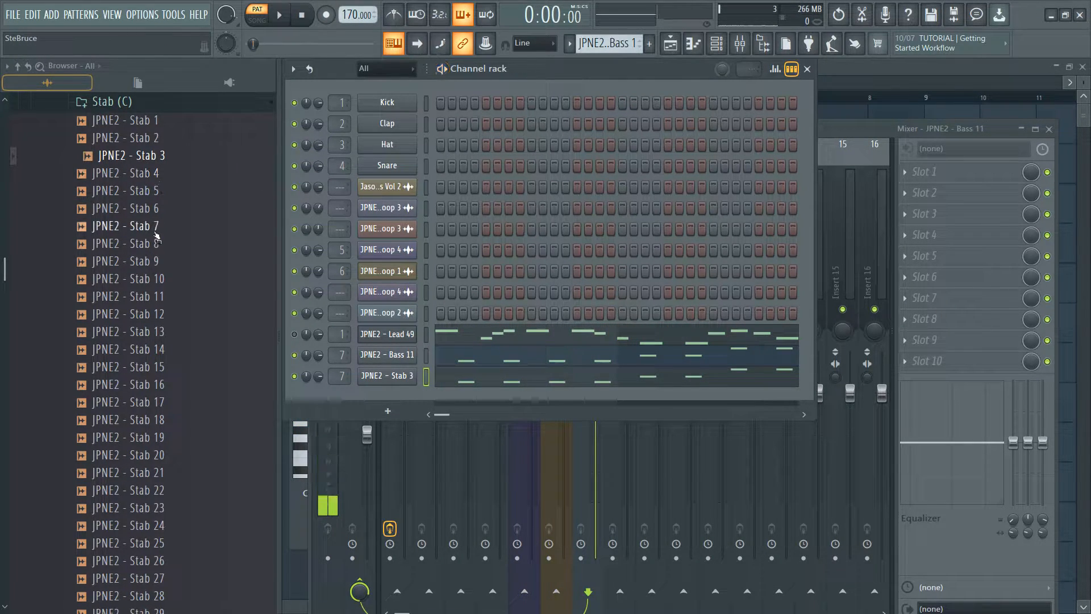
# Replace the cloned channel's sample with JPNE2 - Stab 7, play the pattern, and unmute JPNE2 - Lead 49 to hear everything together
pyautogui.click(158, 227)
pyautogui.moveTo(158, 227); pyautogui.dragTo(370, 377)
pyautogui.press('space')
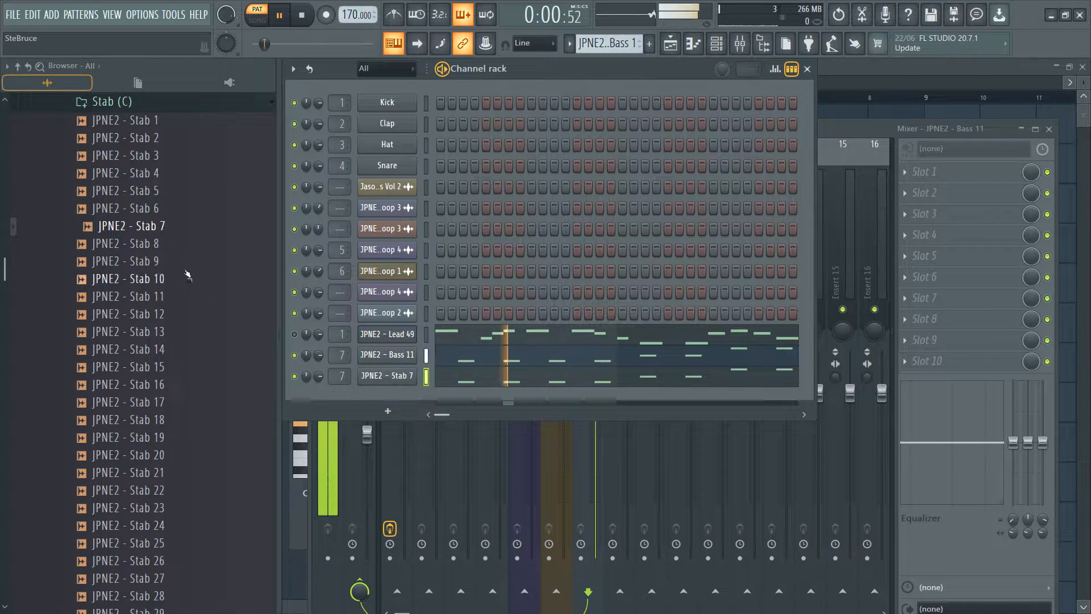
pyautogui.press('space')
pyautogui.press('space')
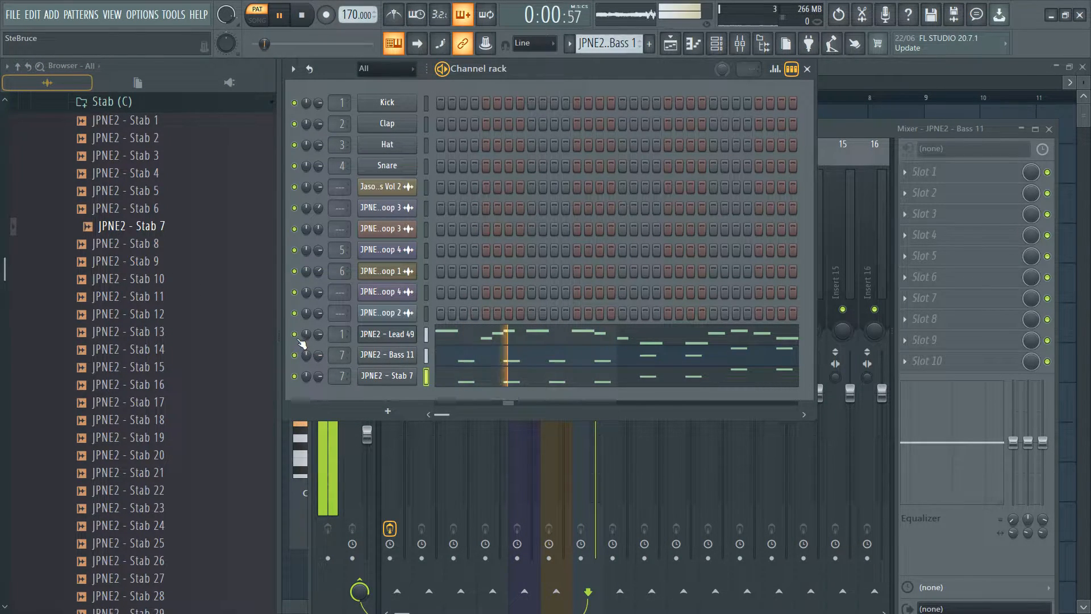
pyautogui.click(300, 339)
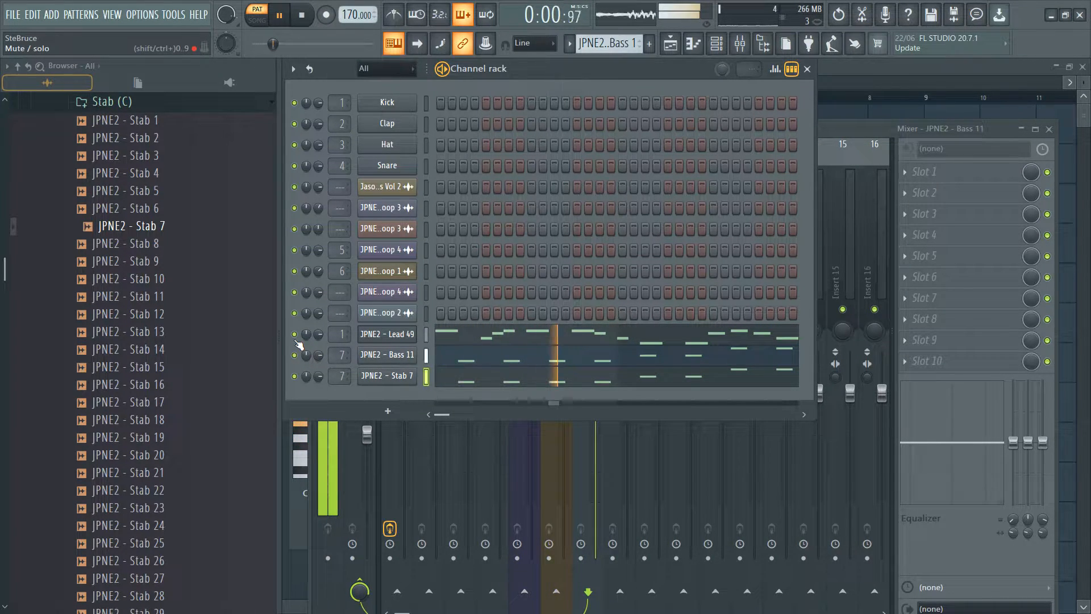
pyautogui.press('space')
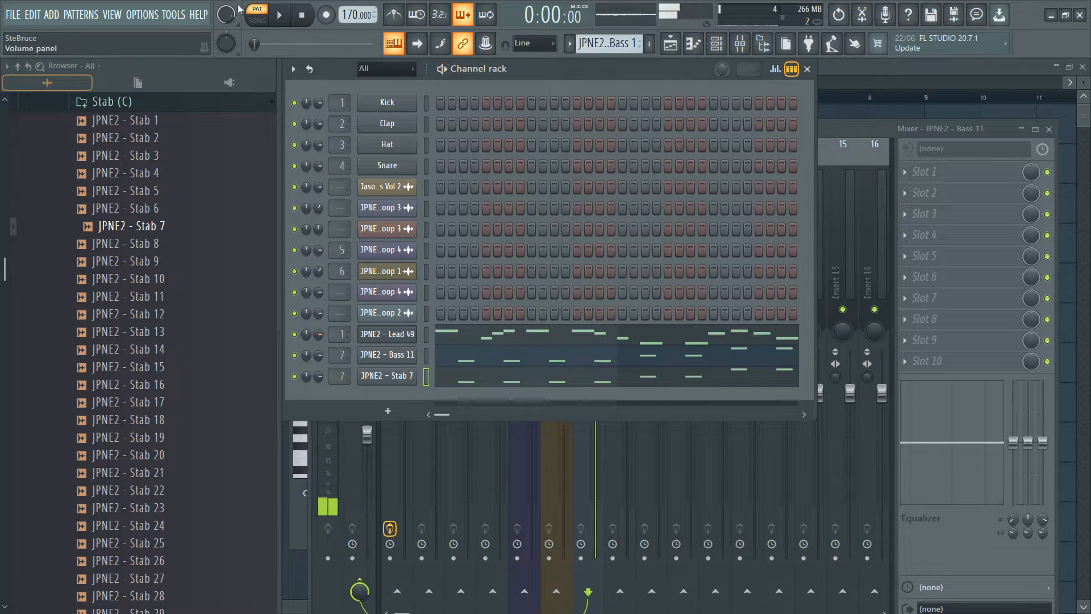
# Switch playback to song mode and play the start of the playlist arrangement
pyautogui.click(256, 22)
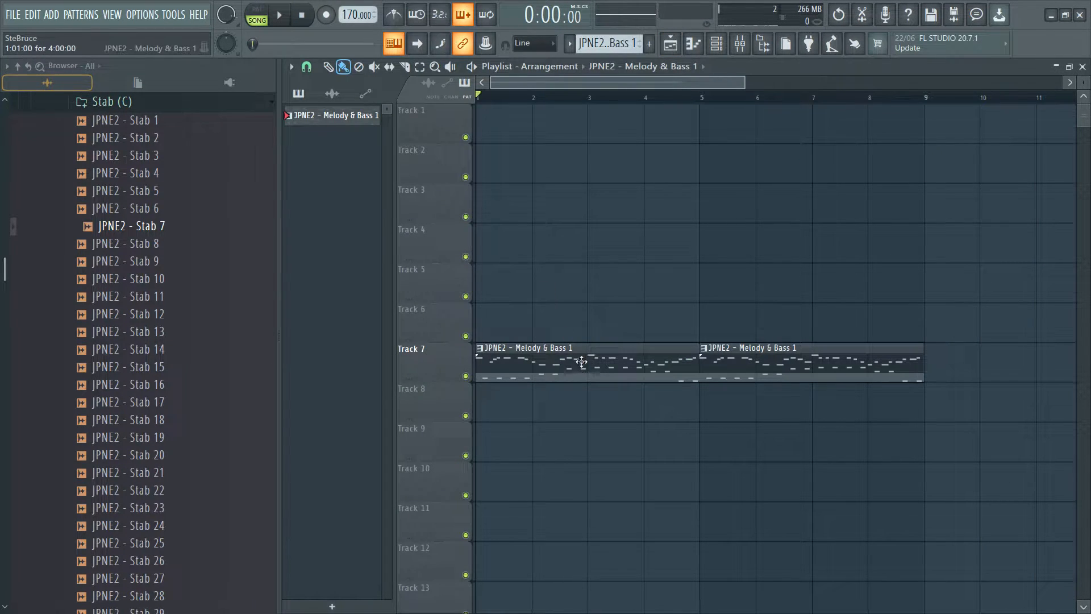
pyautogui.press('space')
pyautogui.press('space')
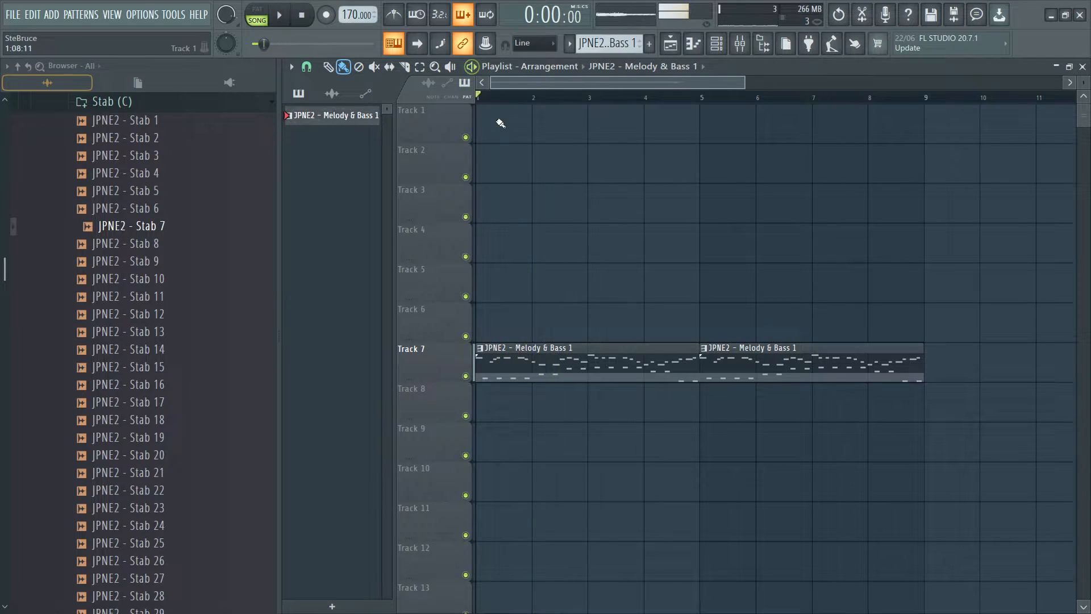
# Place JPNE2 - Clap Loop 3 on Track 1 at bars 1 and 5, and play the song
pyautogui.click(332, 95)
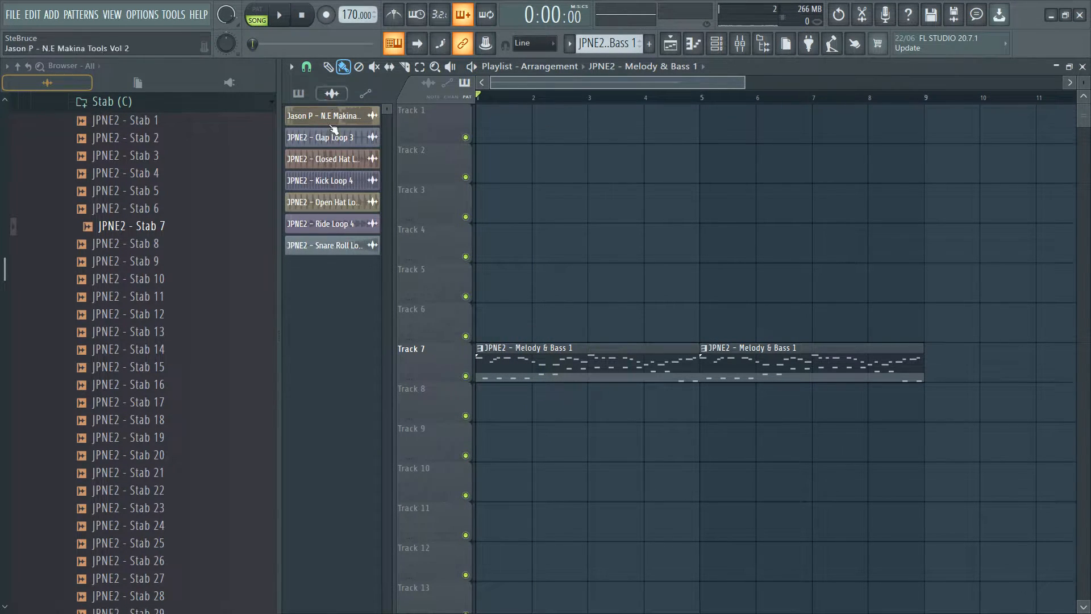
pyautogui.scroll(3, 146, 234)
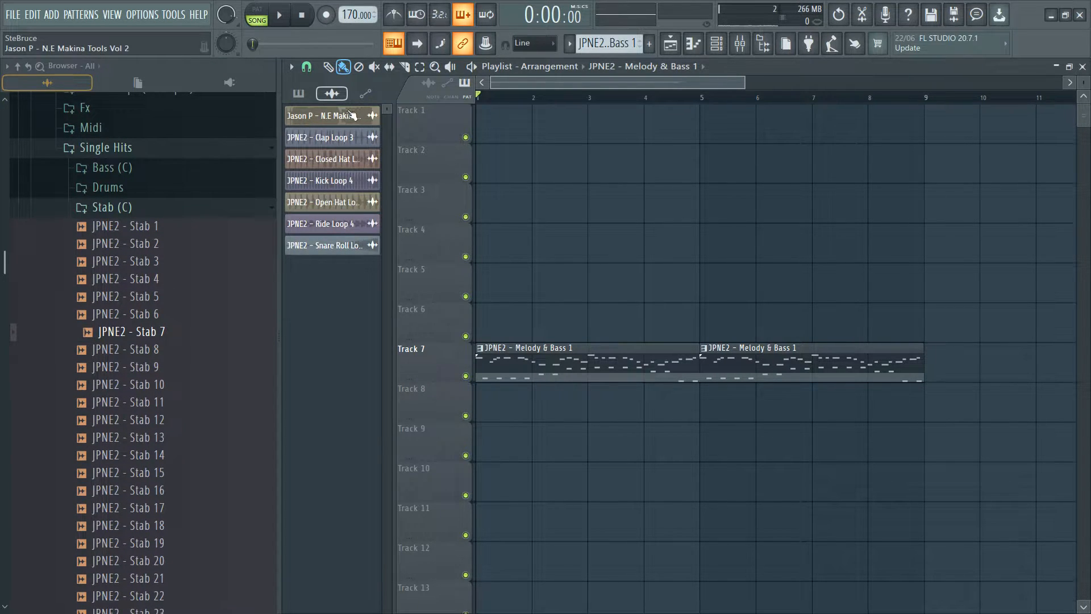
pyautogui.moveTo(489, 132); pyautogui.dragTo(725, 130)
pyautogui.press('space')
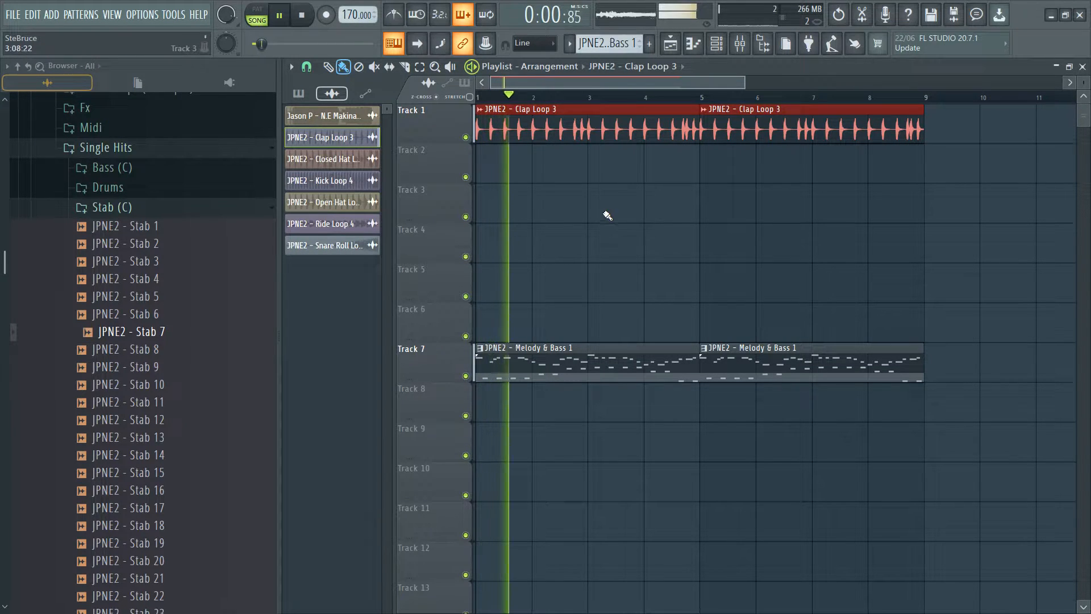
# Place JPNE2 - Closed Hat Loop 3 on Track 2 and JPNE2 - Open Hat Loop 1 on Track 3, both at bar 5
pyautogui.click(322, 159)
pyautogui.click(705, 176)
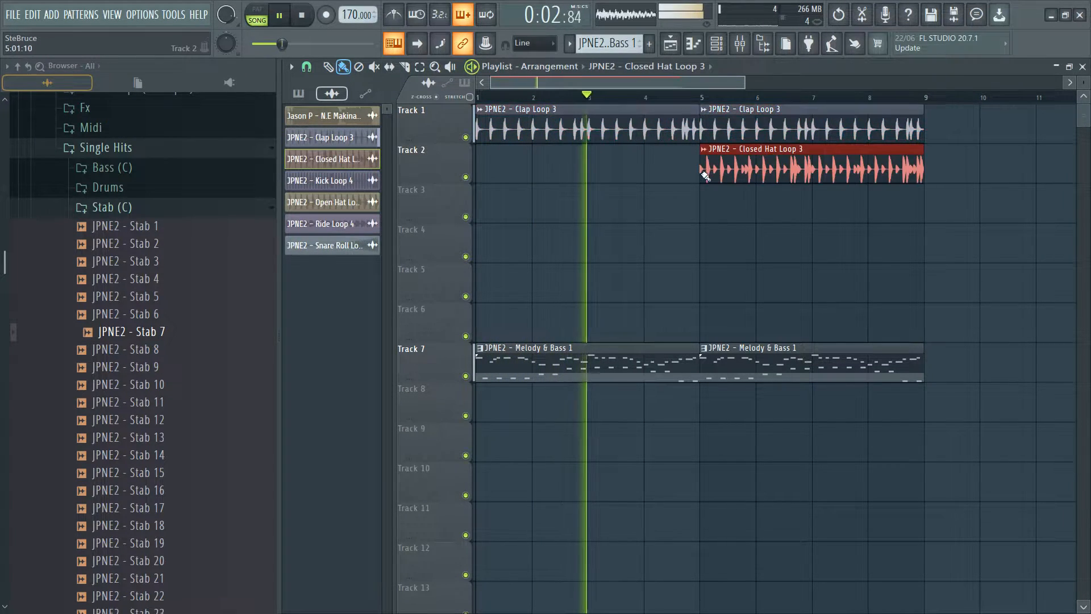
pyautogui.click(322, 202)
pyautogui.click(733, 205)
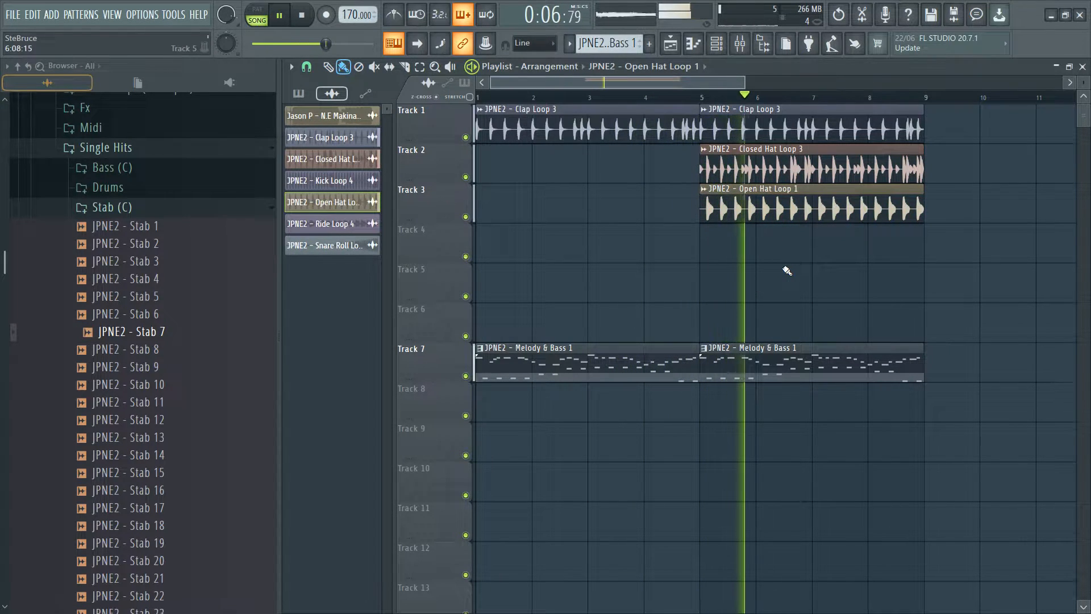
# Add JPNE2 - Kick Loop 4 on Track 4 and JPNE2 - Closed Hat Loop 3 on Track 2 at bar 1, playing the song
pyautogui.click(334, 182)
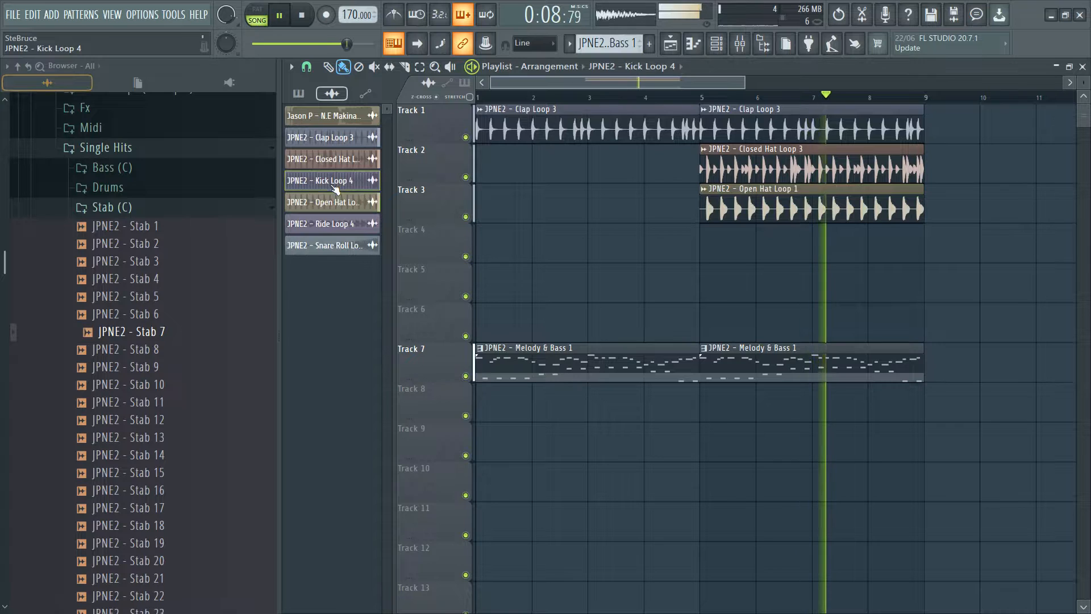
pyautogui.press('space')
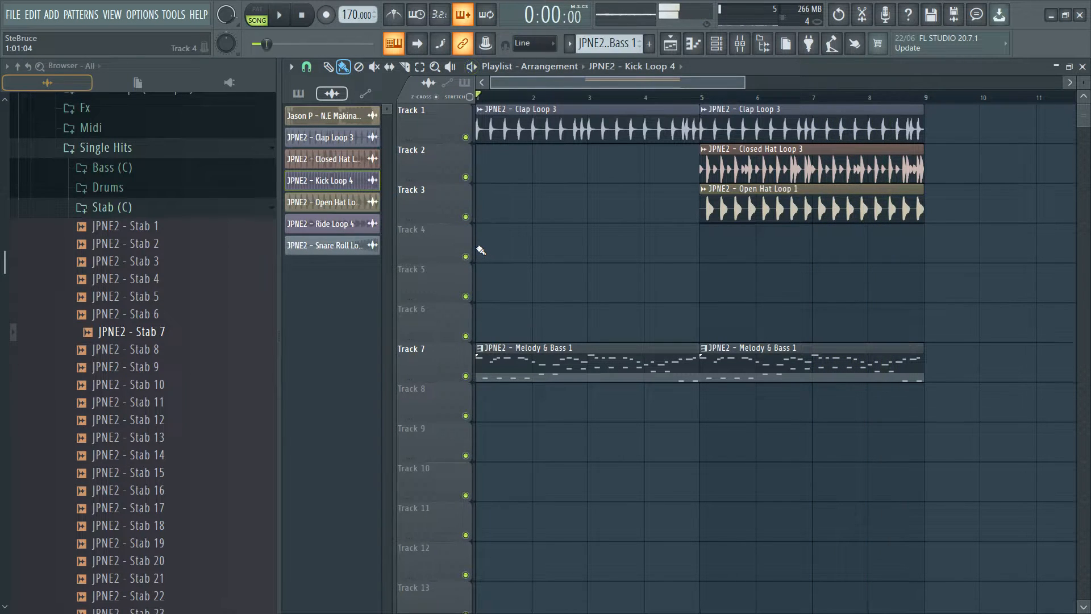
pyautogui.click(480, 250)
pyautogui.press('space')
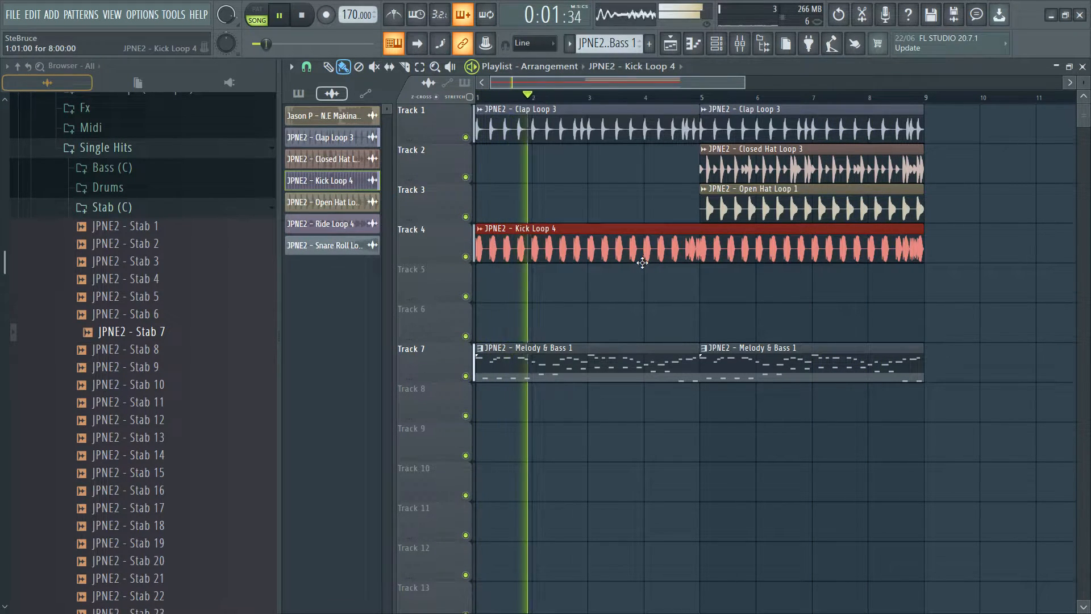
pyautogui.click(323, 158)
pyautogui.click(480, 164)
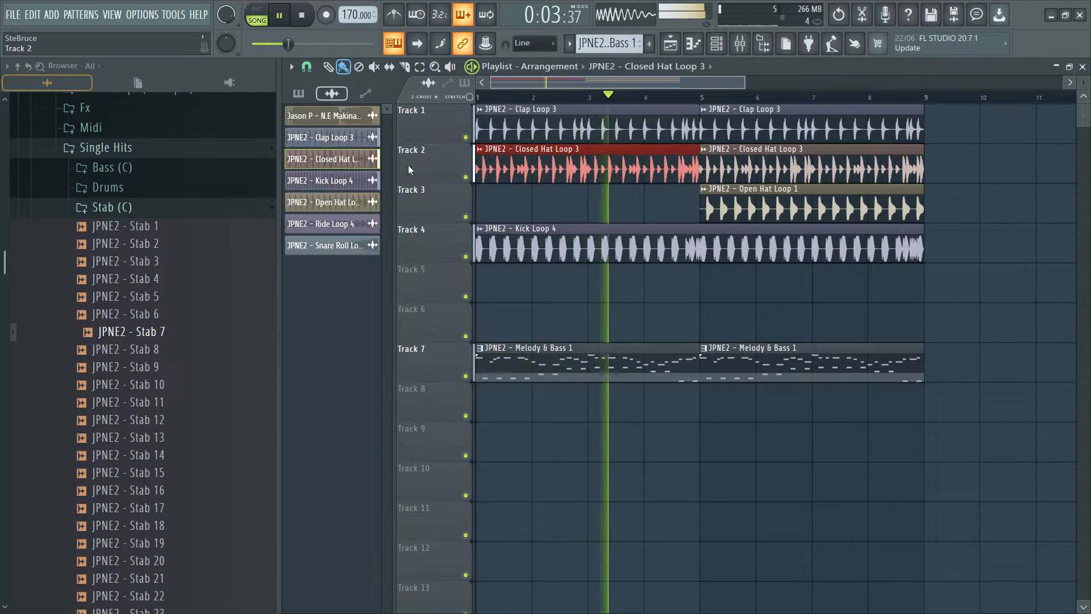
pyautogui.keyDown('ctrl'); pyautogui.click(632, 300); pyautogui.keyUp('ctrl')
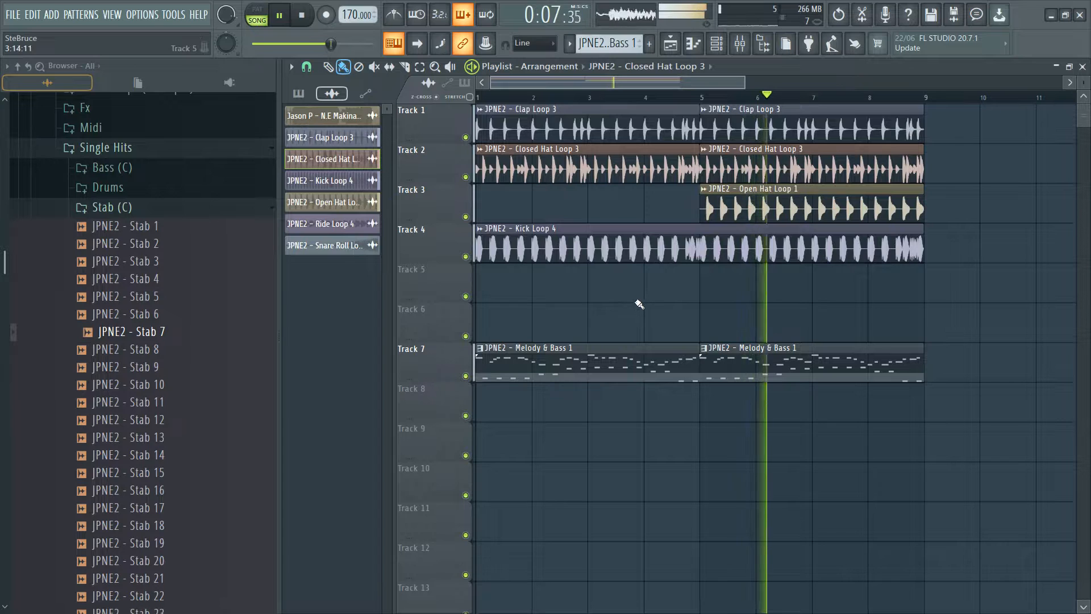
# Audition the Crash samples in the Drums single hits and place JPNE2 - Crash 10 on Track 8 at bar 1
pyautogui.click(110, 207)
pyautogui.press('space')
pyautogui.click(108, 190)
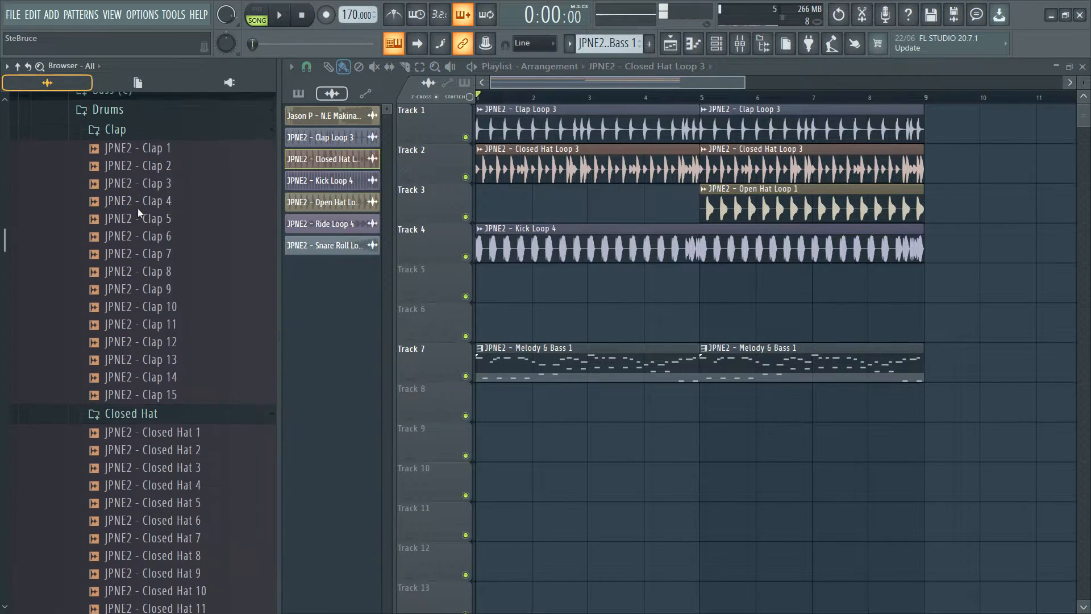
pyautogui.scroll(-1, 137, 208)
pyautogui.click(130, 124)
pyautogui.click(153, 146)
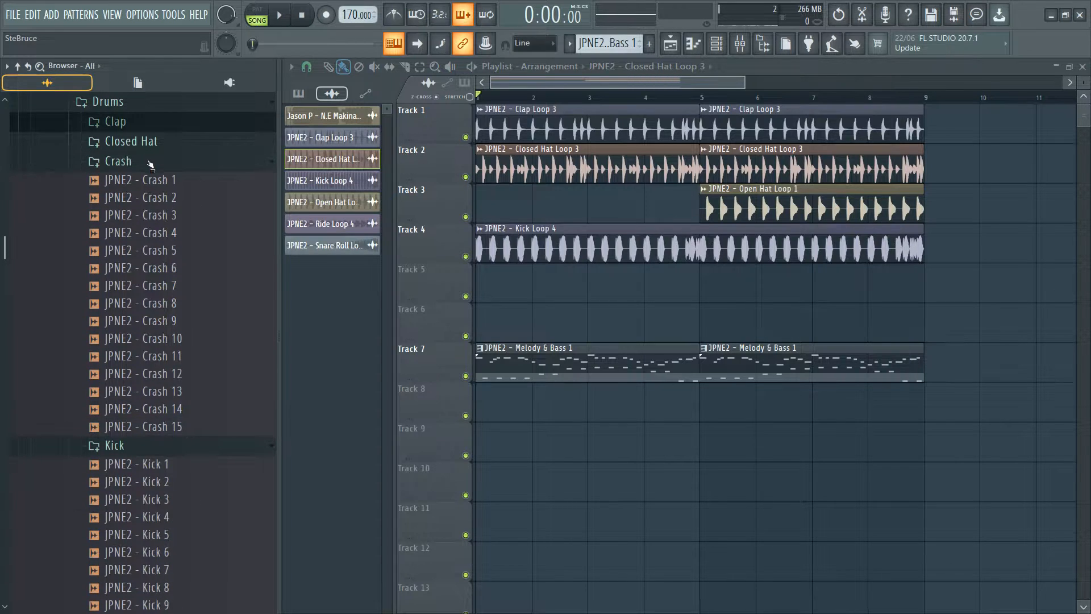
pyautogui.click(164, 216)
pyautogui.click(158, 303)
pyautogui.click(159, 339)
pyautogui.click(180, 357)
pyautogui.moveTo(171, 339); pyautogui.dragTo(505, 409)
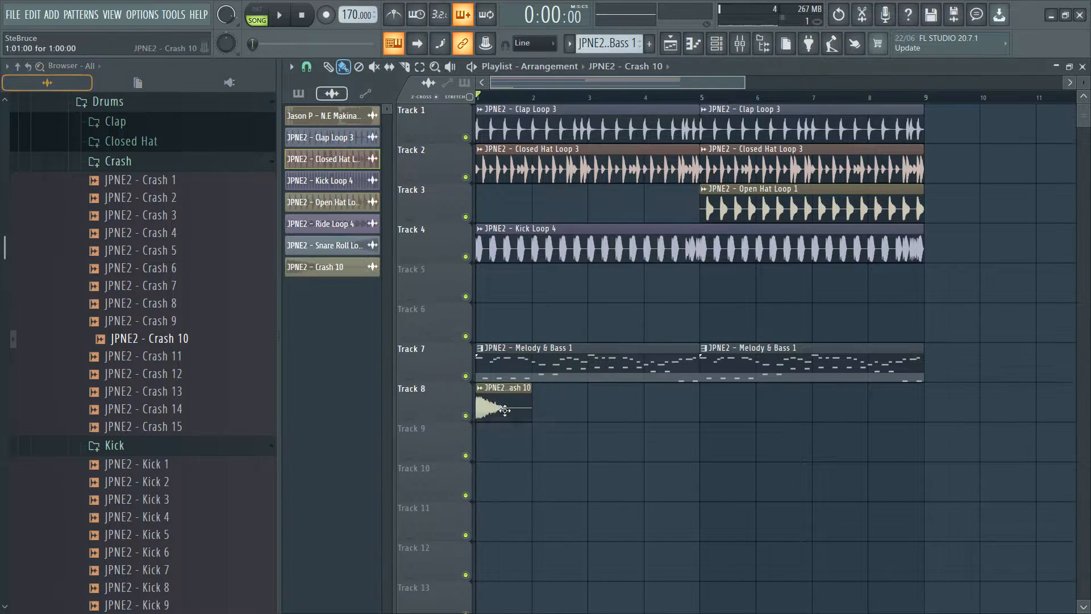
# View the channel settings of JPNE2 - Crash 10 and play the song from the start
pyautogui.doubleClick(504, 407)
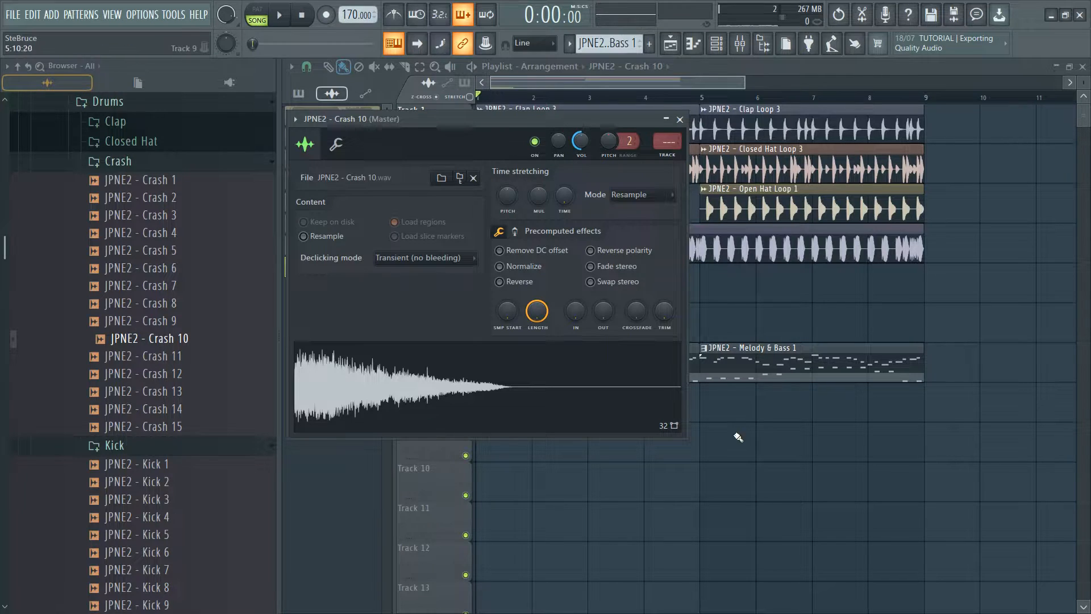
pyautogui.press('Escape')
pyautogui.press('space')
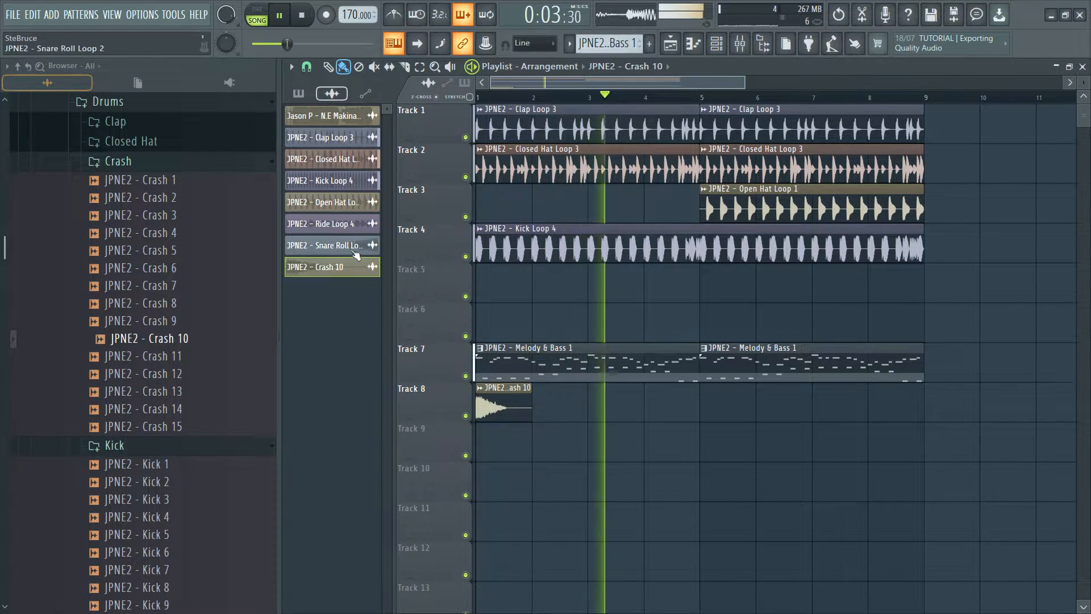
# Stop playback and place JPNE2 - Snare Roll Loop 2 on Track 6 at bar 5
pyautogui.press('space')
pyautogui.click(333, 245)
pyautogui.moveTo(677, 316); pyautogui.dragTo(762, 317)
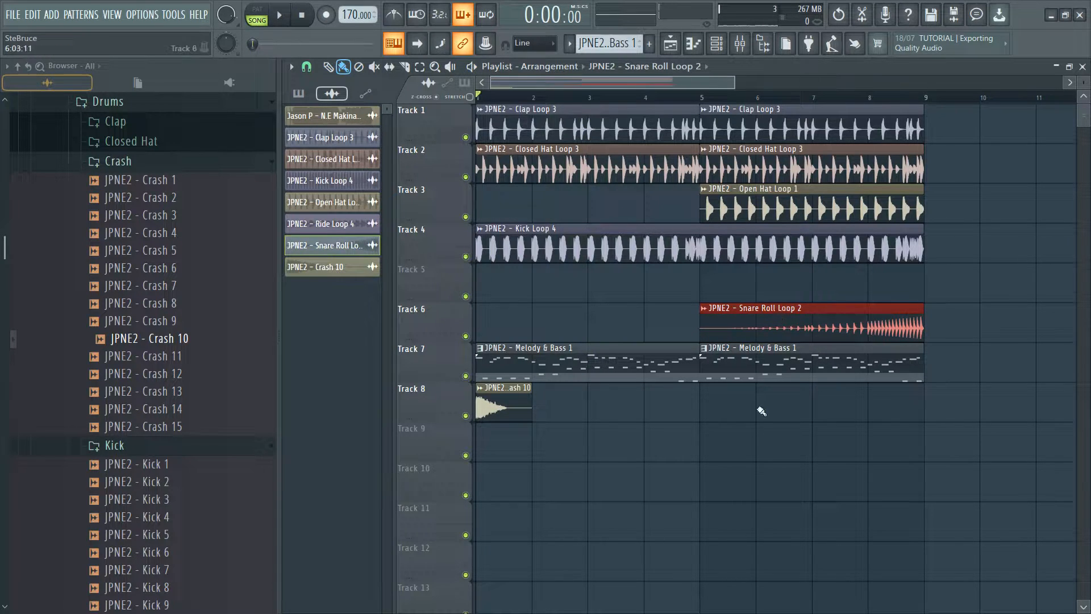
# Add JPNE2 - Uplifter 4 from the pack's Fx Uplifter folder to Track 9 and move the clip from bar 5 to bar 1
pyautogui.click(165, 165)
pyautogui.scroll(4, 176, 213)
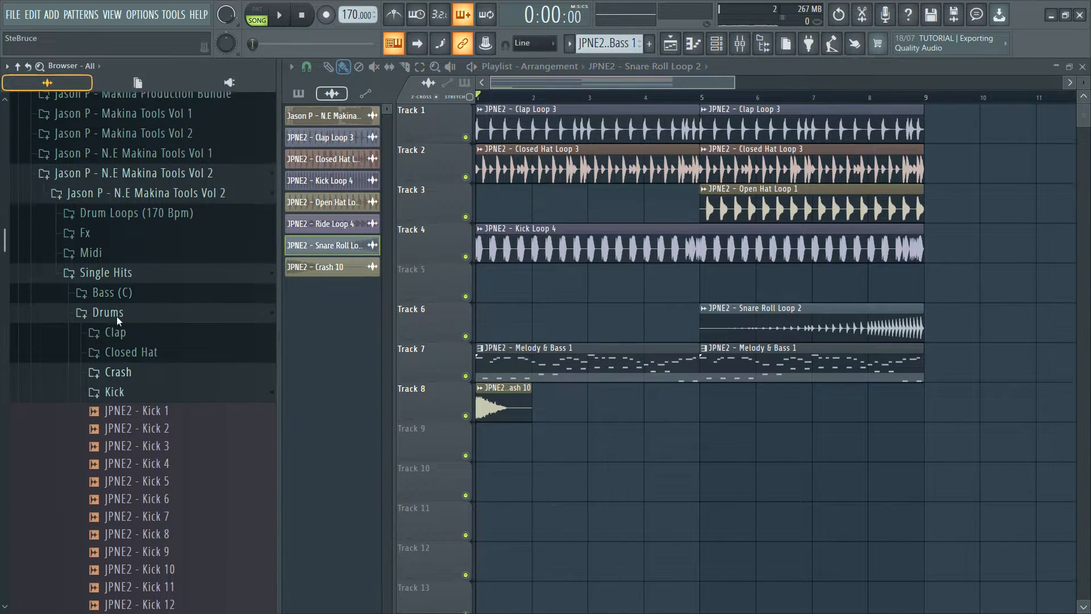
pyautogui.click(116, 316)
pyautogui.click(124, 239)
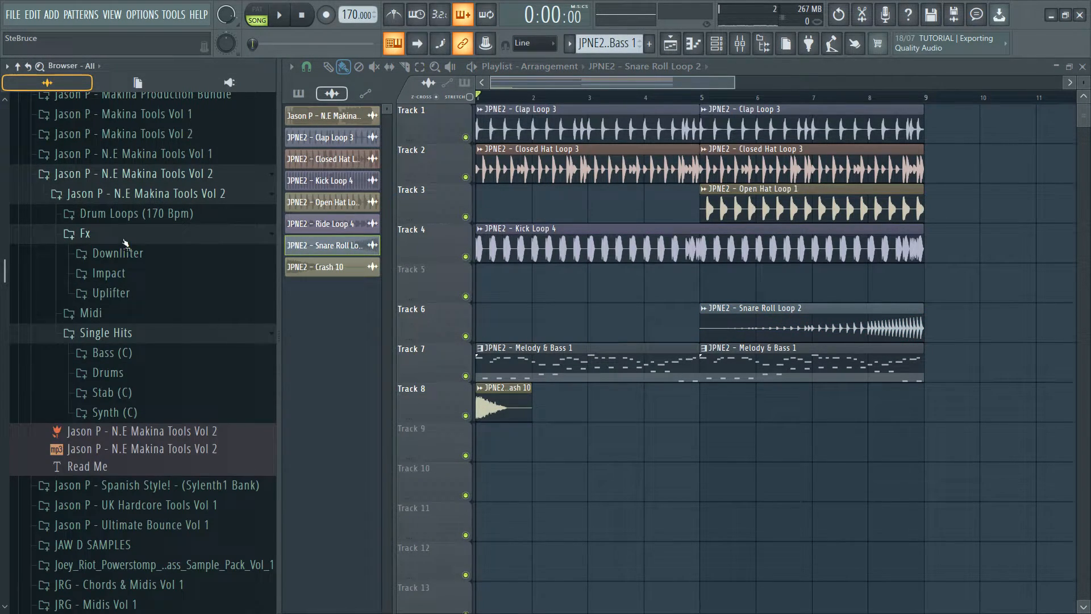
pyautogui.click(146, 298)
pyautogui.moveTo(169, 364); pyautogui.dragTo(762, 438)
pyautogui.moveTo(692, 440); pyautogui.dragTo(693, 440)
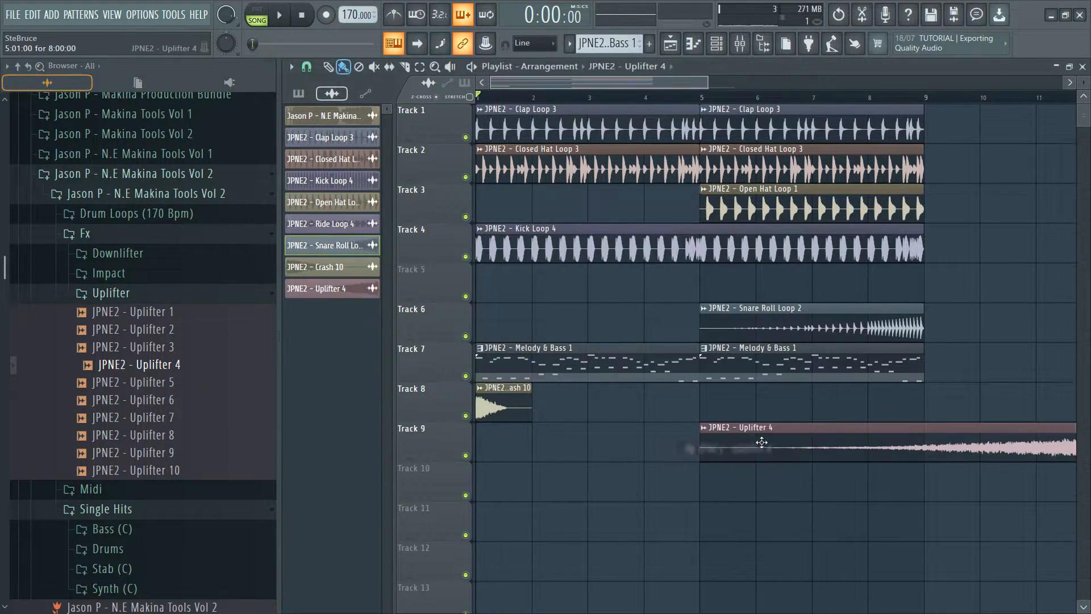
pyautogui.moveTo(761, 441); pyautogui.dragTo(609, 444)
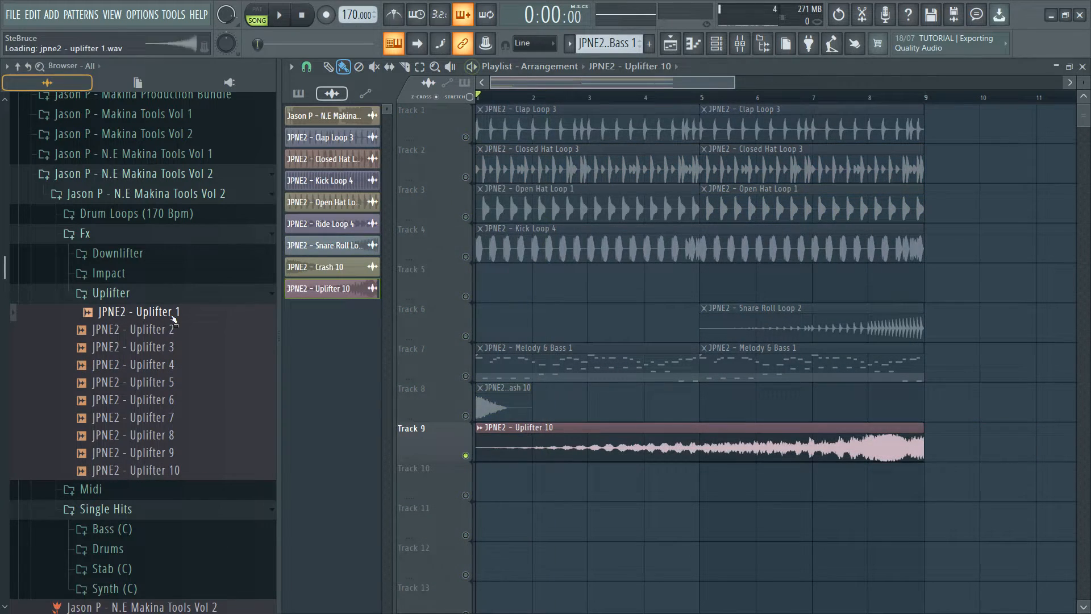
# Replace the Track 9 clip's sample with JPNE2 - Uplifter 1, play it soloed, and open its channel settings
pyautogui.moveTo(172, 317); pyautogui.dragTo(502, 442)
pyautogui.press('space')
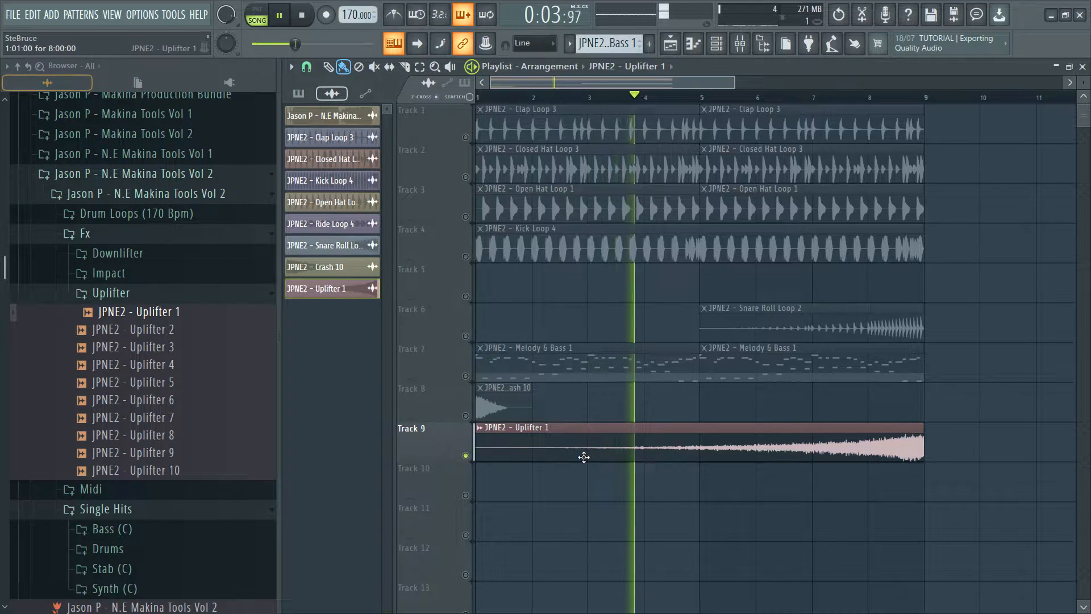
pyautogui.press('space')
pyautogui.doubleClick(603, 450)
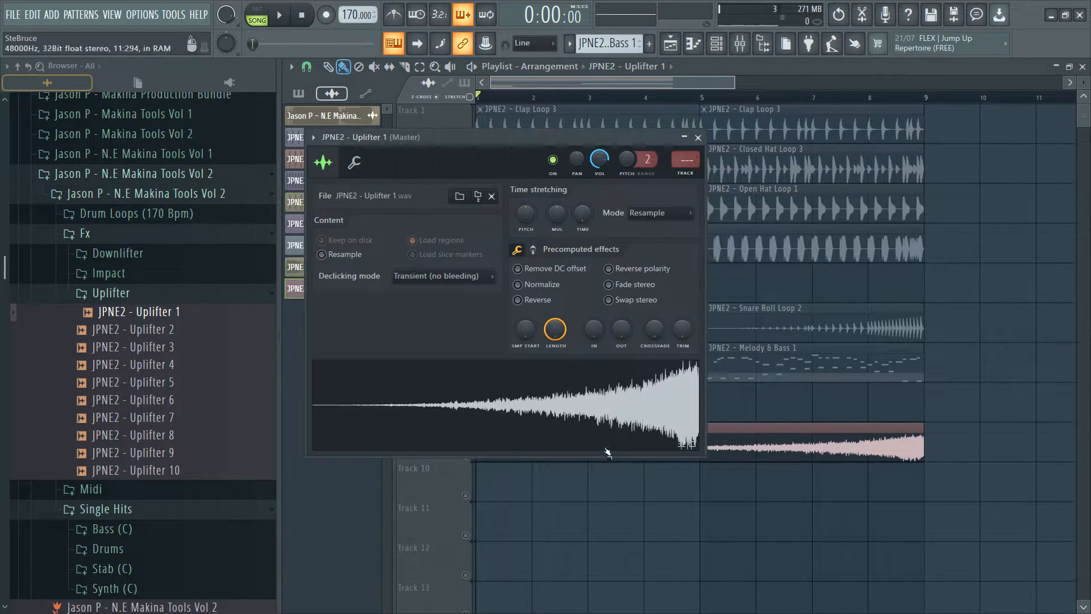
# Route the JPNE2 - Uplifter 1 channel to mixer insert 8 and load Sidekick in its first effect slot
pyautogui.click(686, 177)
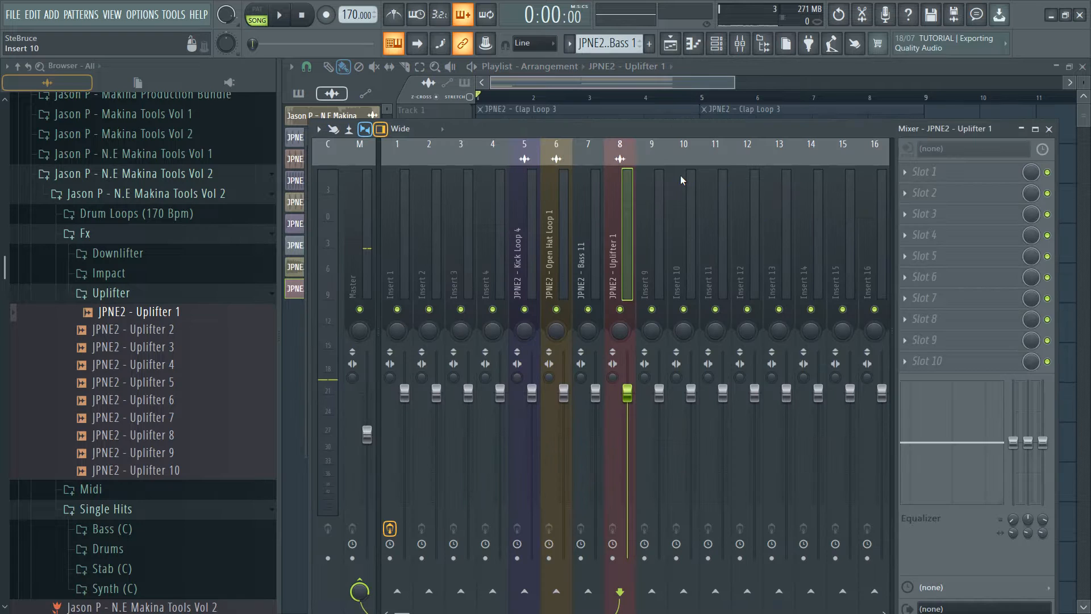
pyautogui.click(907, 175)
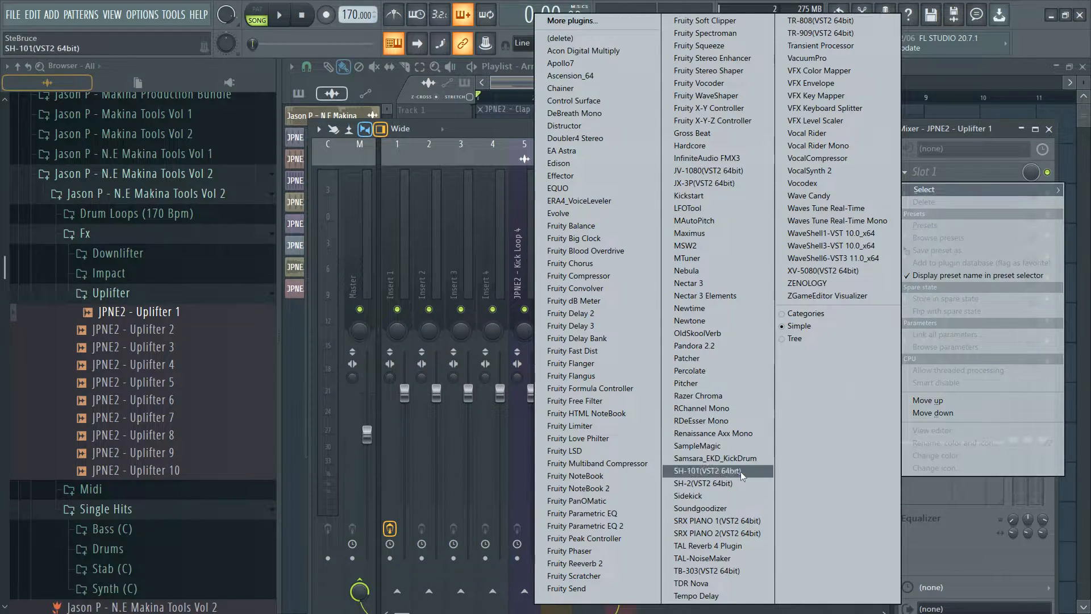
pyautogui.click(705, 495)
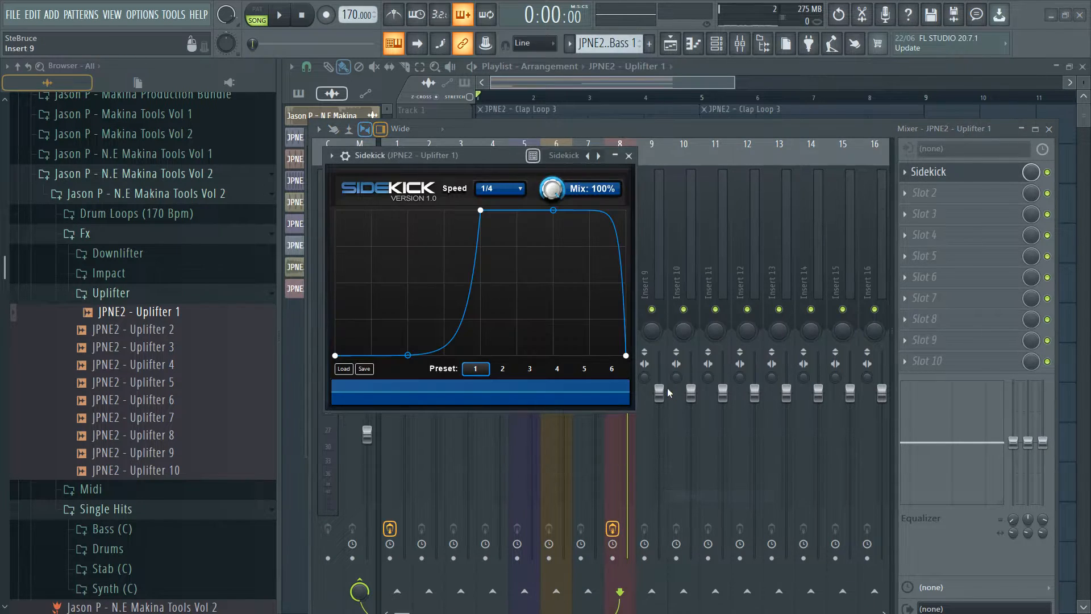
# Play the soloed uplifter from the start and set the Sidekick mix to 78%
pyautogui.click(281, 18)
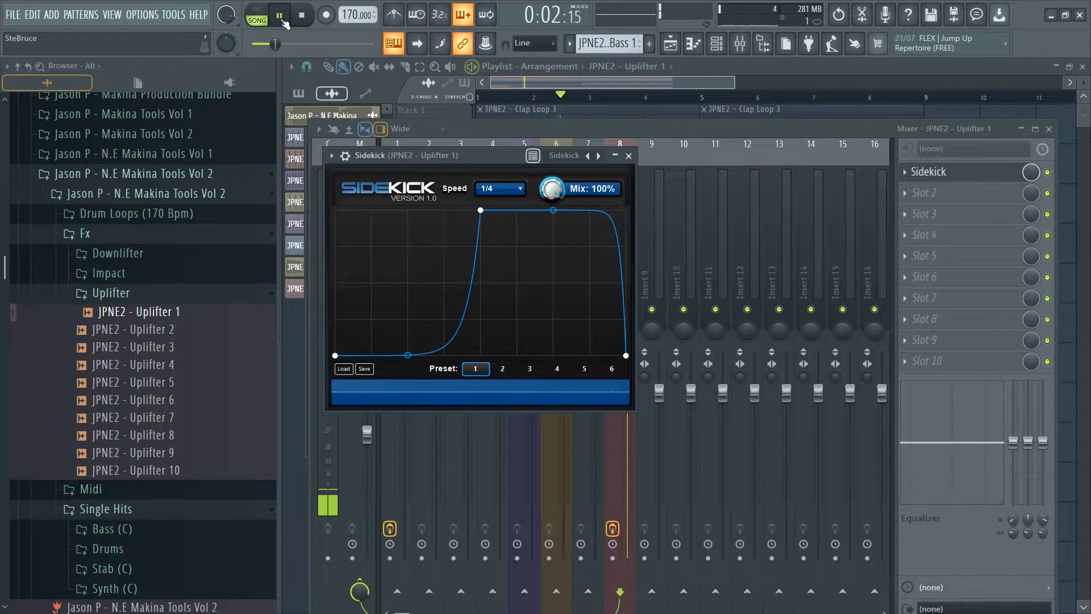
pyautogui.moveTo(551, 189); pyautogui.dragTo(551, 200)
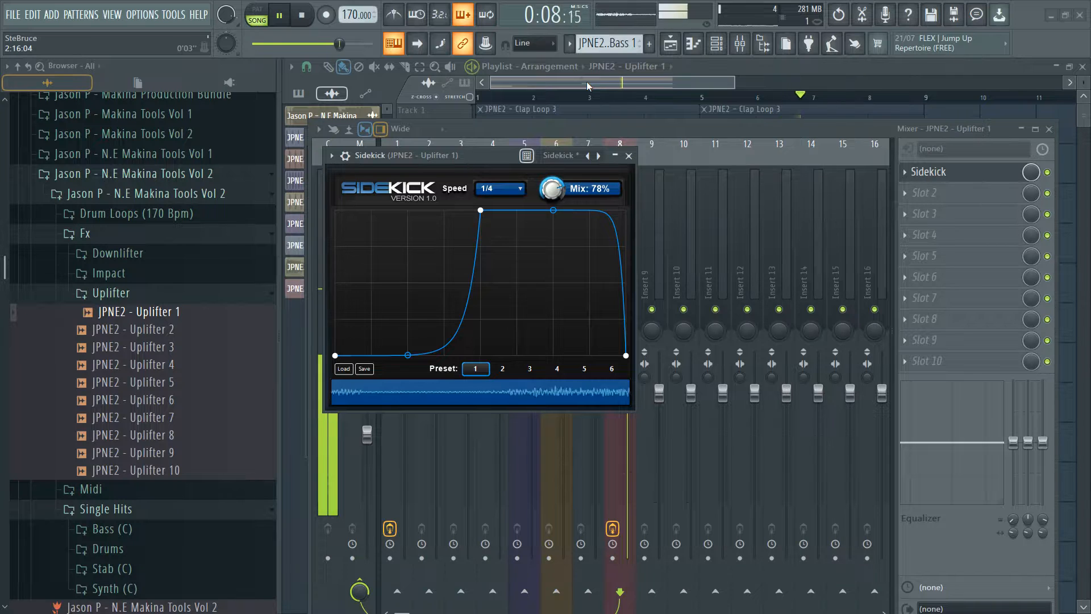
pyautogui.click(586, 81)
pyautogui.press('space')
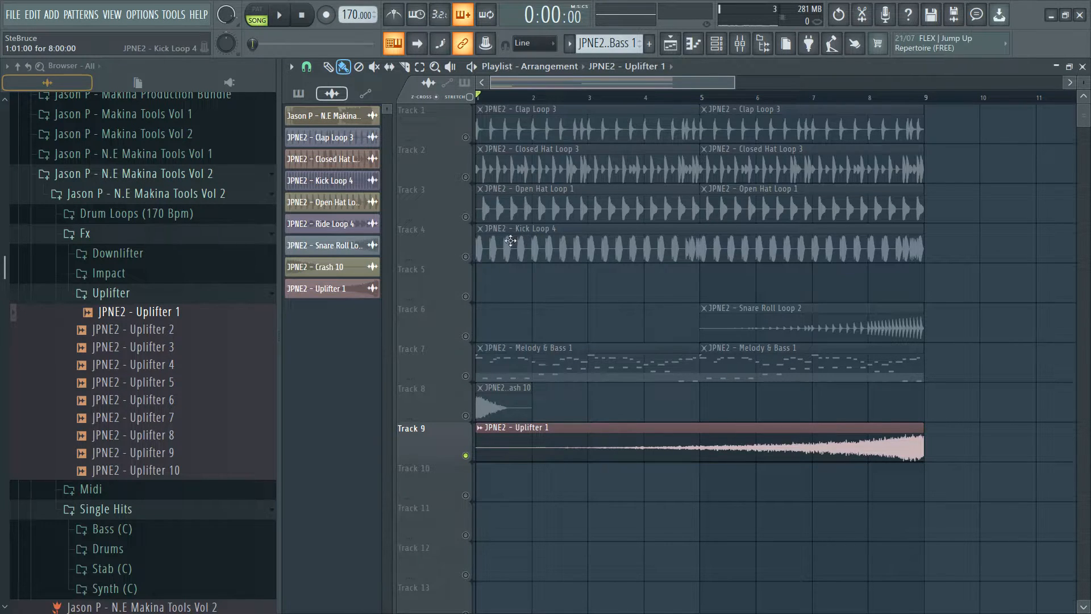
# Audition the sidechained uplifter with Track 4's kick loop, and with Track 1's clap loop in place of the kick
pyautogui.click(466, 257)
pyautogui.press('space')
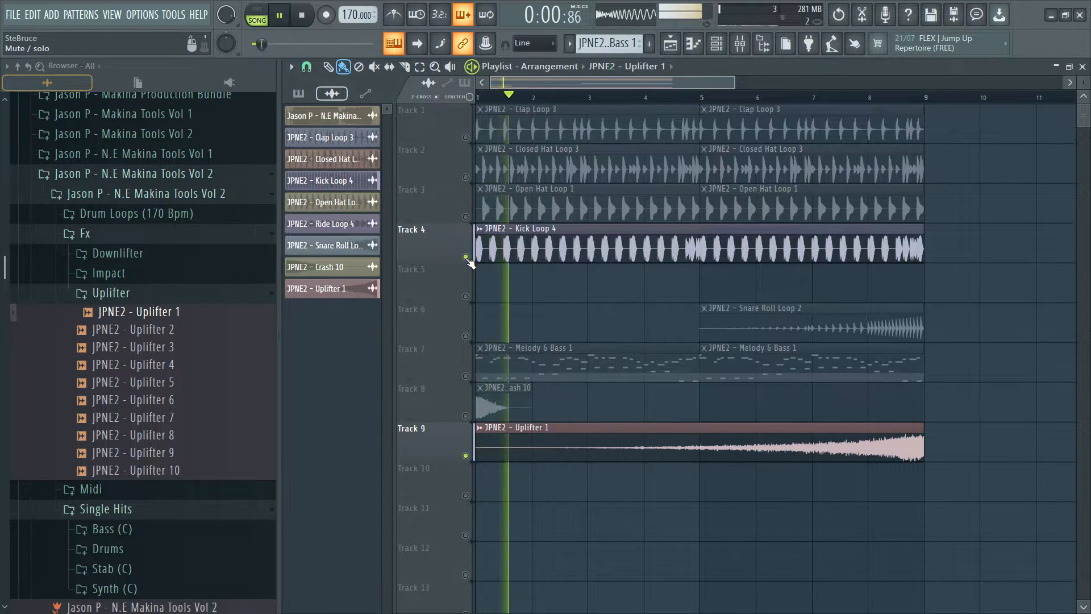
pyautogui.click(466, 257)
pyautogui.click(465, 137)
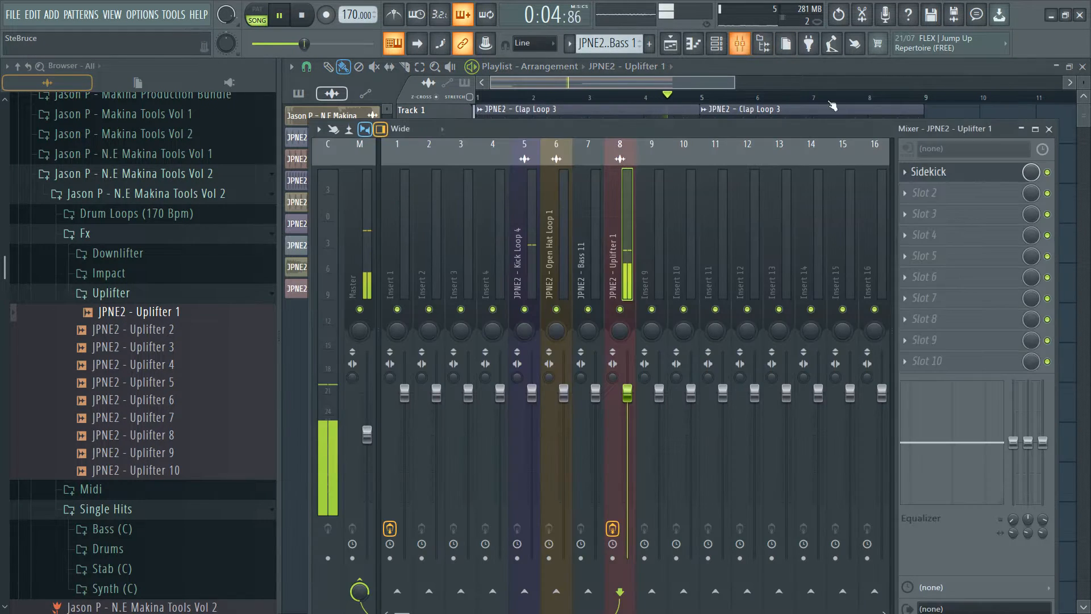
pyautogui.press('F9')
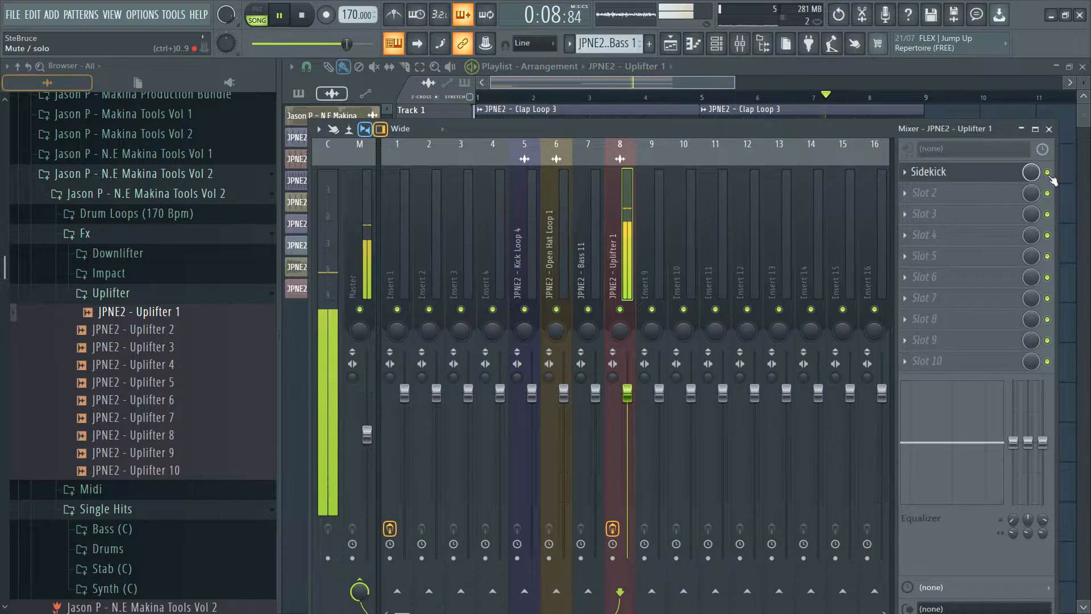
pyautogui.press('space')
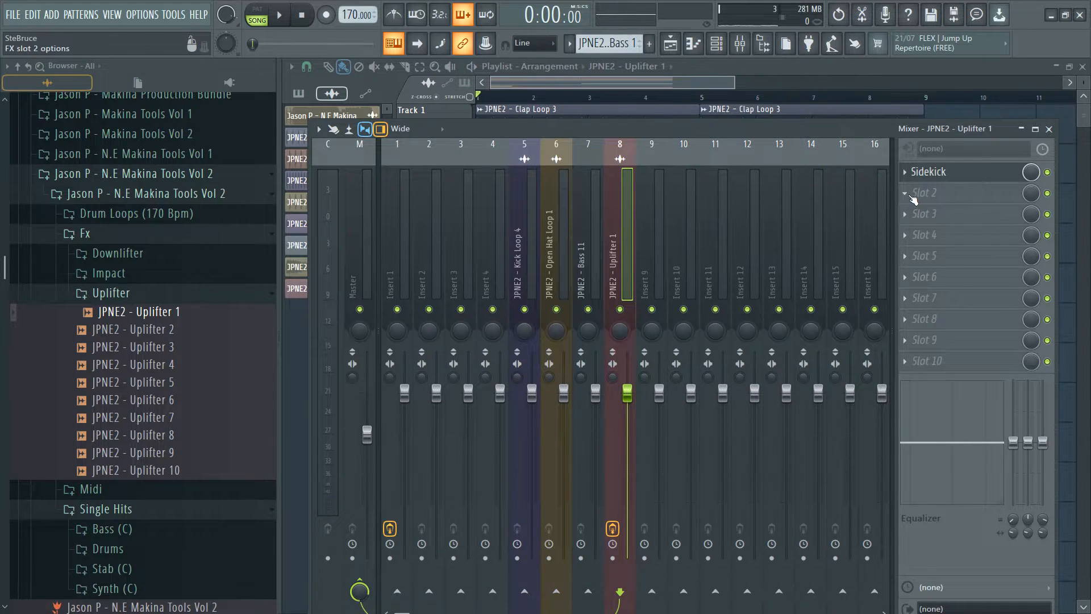
# Load Fruity parametric EQ 2 in slot 2 of the uplifter's insert and set band 1 to a Steep 6 high pass
pyautogui.click(910, 195)
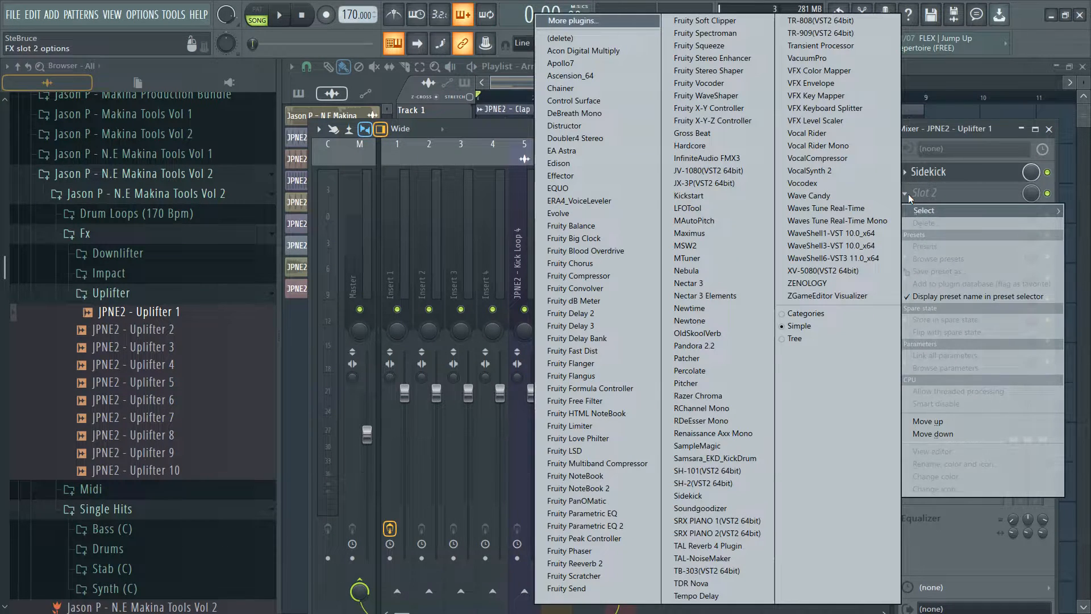
pyautogui.click(626, 519)
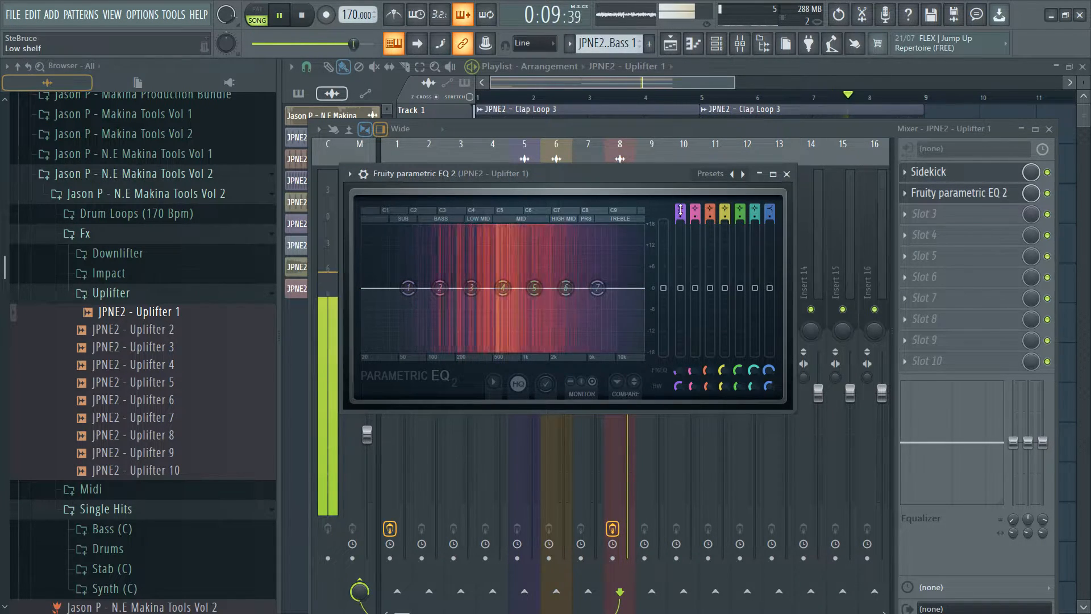
pyautogui.press('space')
pyautogui.moveTo(680, 209); pyautogui.dragTo(680, 222)
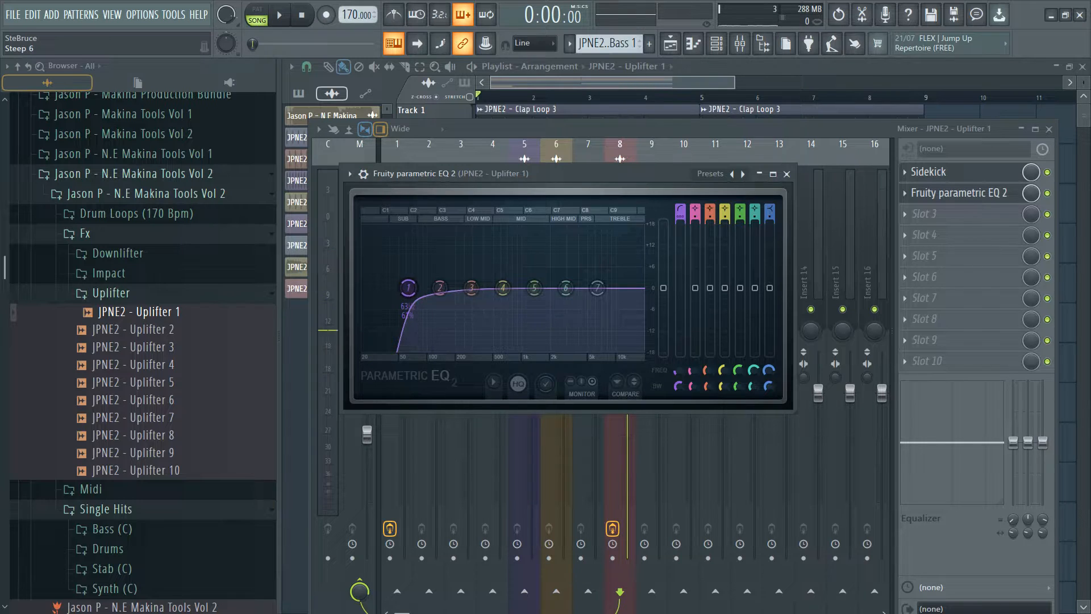
# Raise band 1's high-pass cutoff to about 200 Hz and set the uplifter insert's volume to 91% (-2.1 dB)
pyautogui.moveTo(417, 299); pyautogui.dragTo(466, 291)
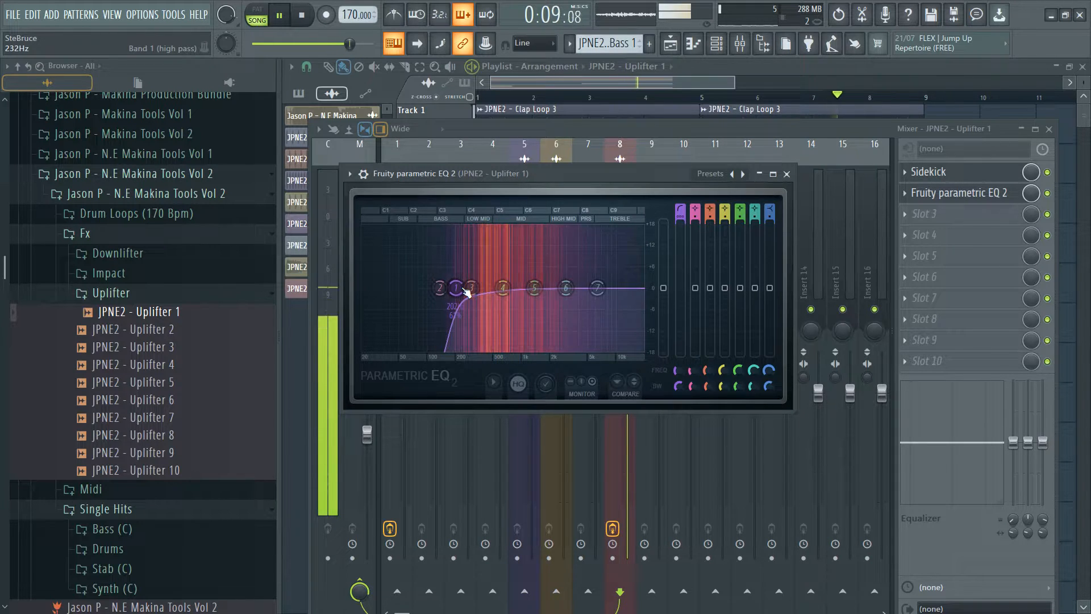
pyautogui.click(737, 134)
pyautogui.press('space')
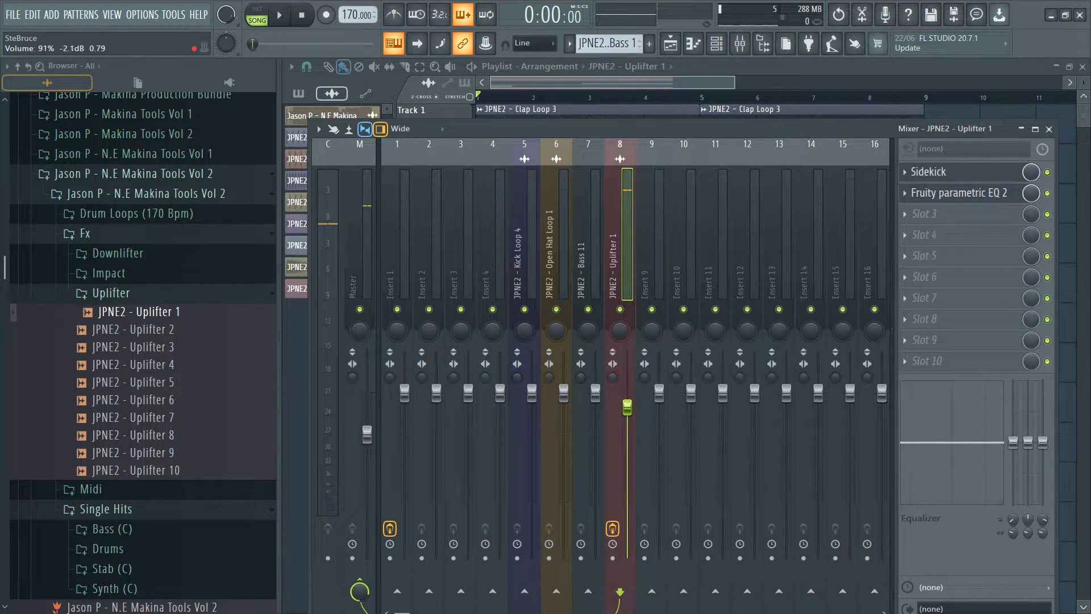
# Unmute all playlist tracks and play the full eight-bar arrangement from the start
pyautogui.click(564, 80)
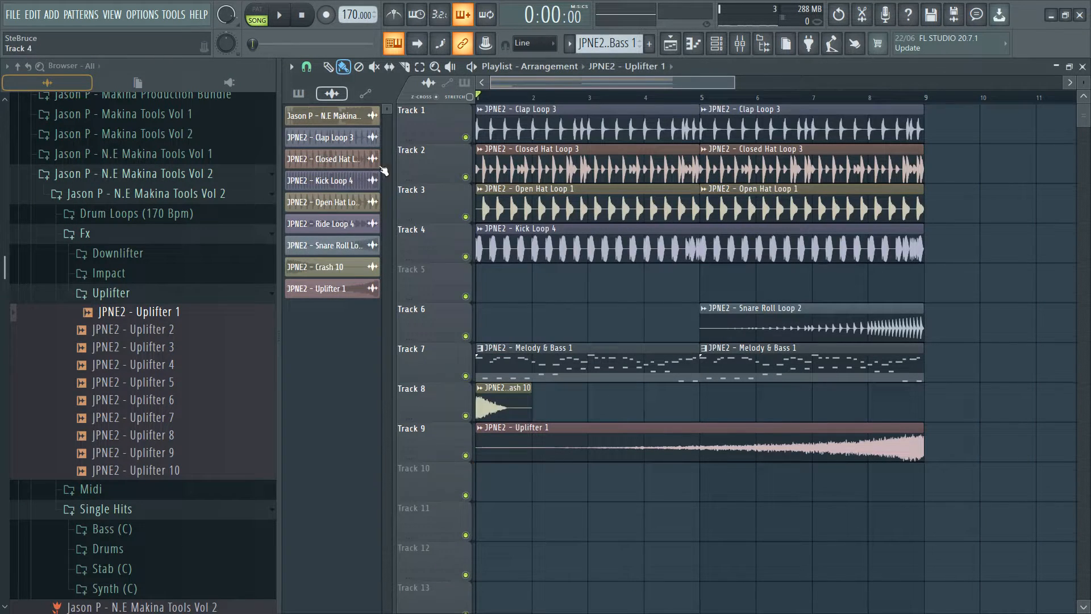
pyautogui.press('space')
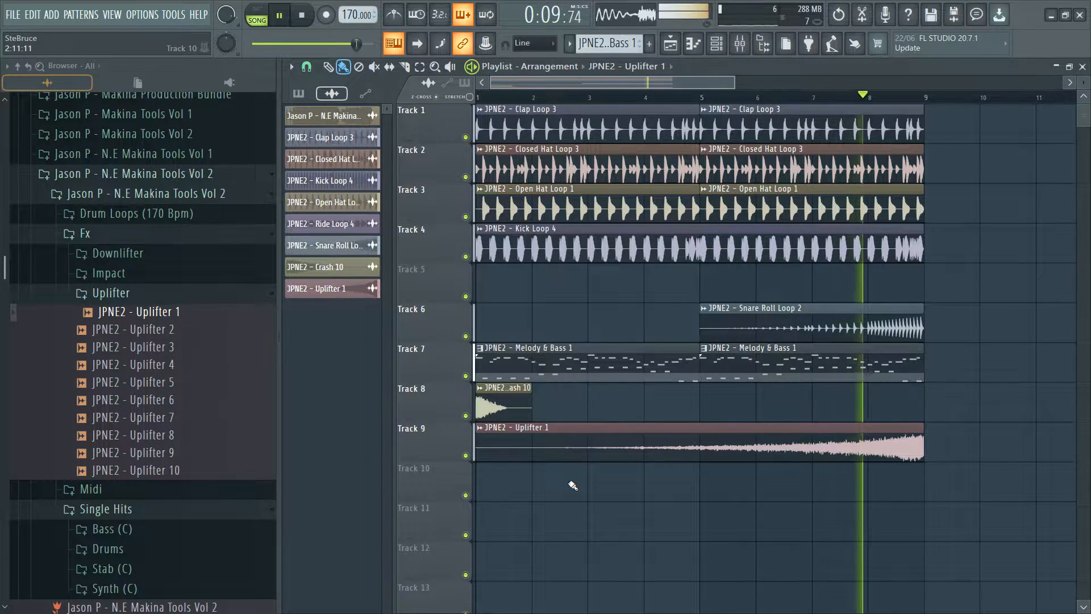
pyautogui.press('space')
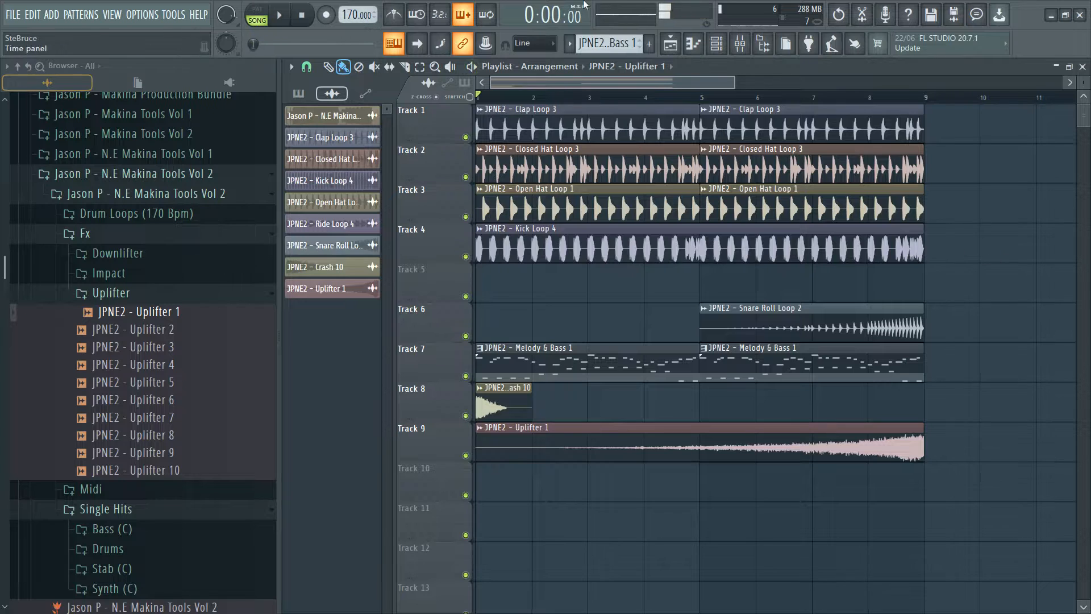
# Duplicate all clips of the eight-bar arrangement so the copies start at bar 9, and deselect them
pyautogui.moveTo(483, 106); pyautogui.dragTo(943, 474)
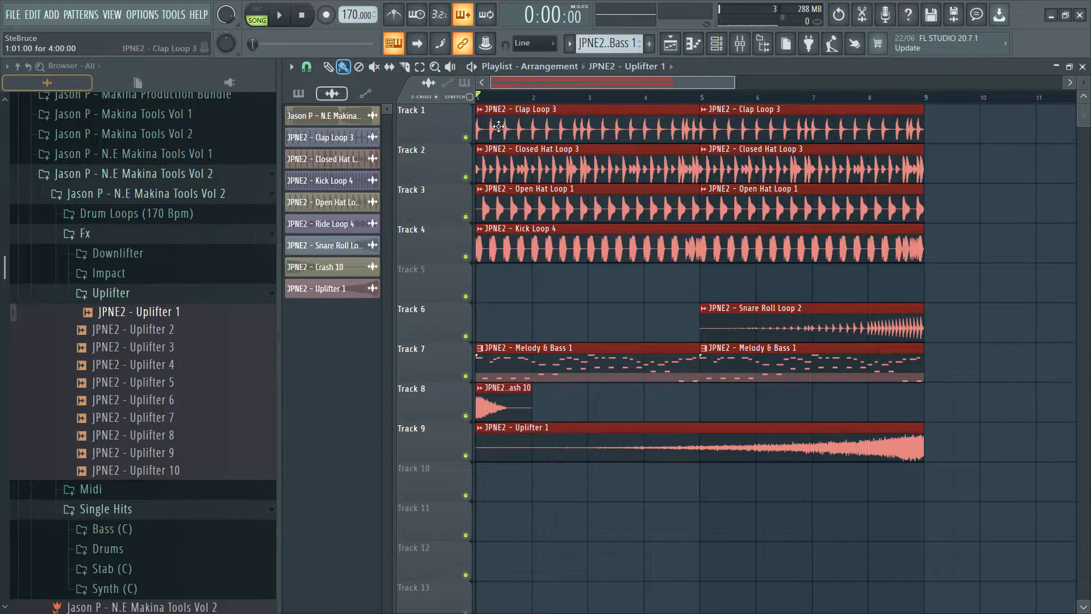
pyautogui.hotkey('ctrl', 'b')
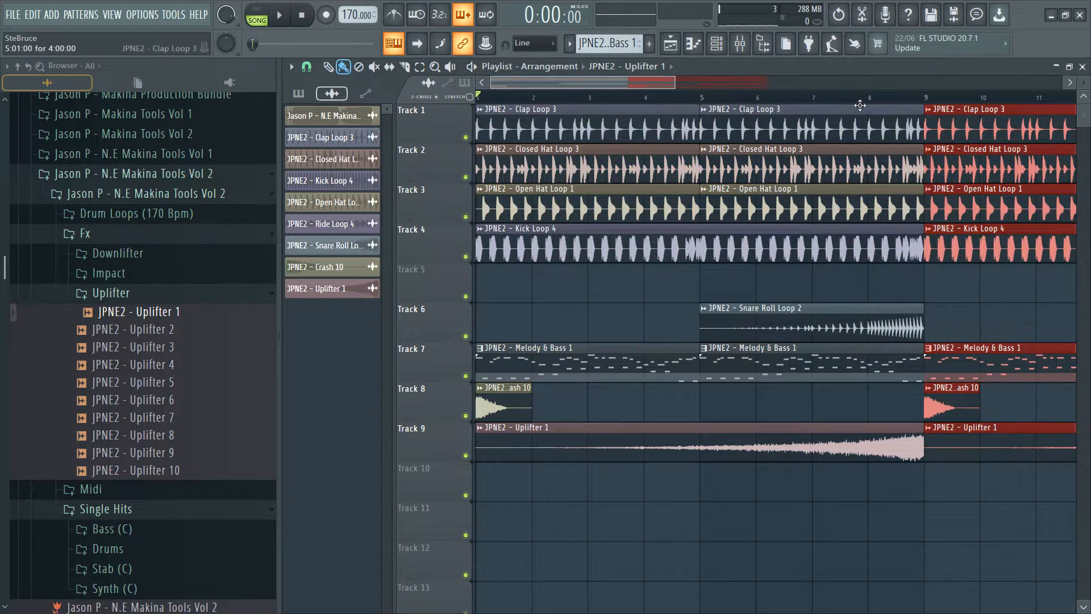
pyautogui.moveTo(609, 83); pyautogui.dragTo(728, 84)
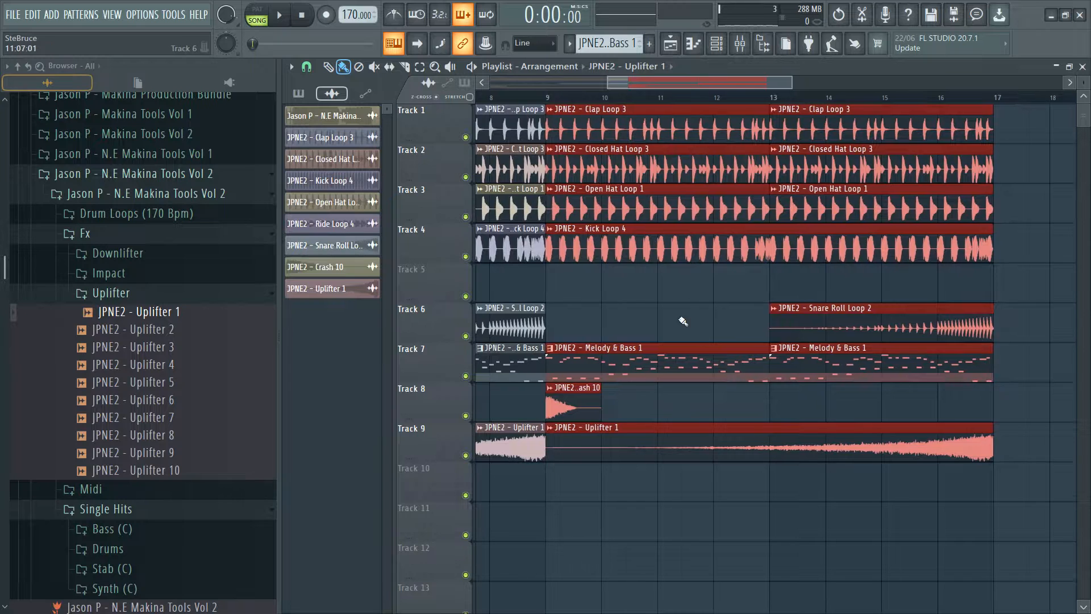
pyautogui.click(678, 318)
# Make the Melody & Bass 1 clip at bar 9 unique and open its JPNE2 - Lead 49 notes for a quick playback
pyautogui.click(551, 349)
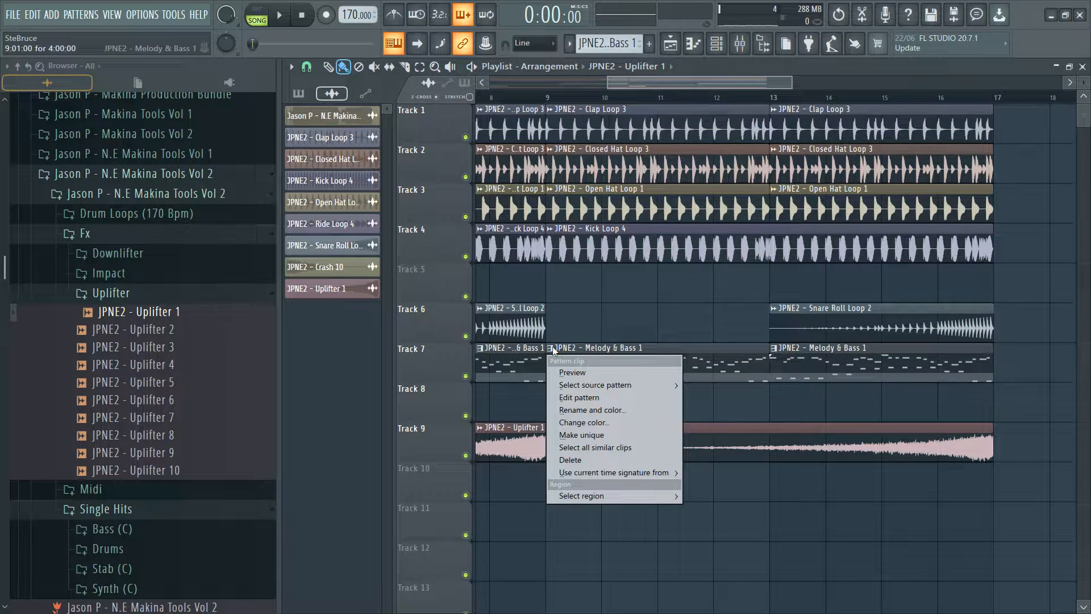
pyautogui.click(600, 436)
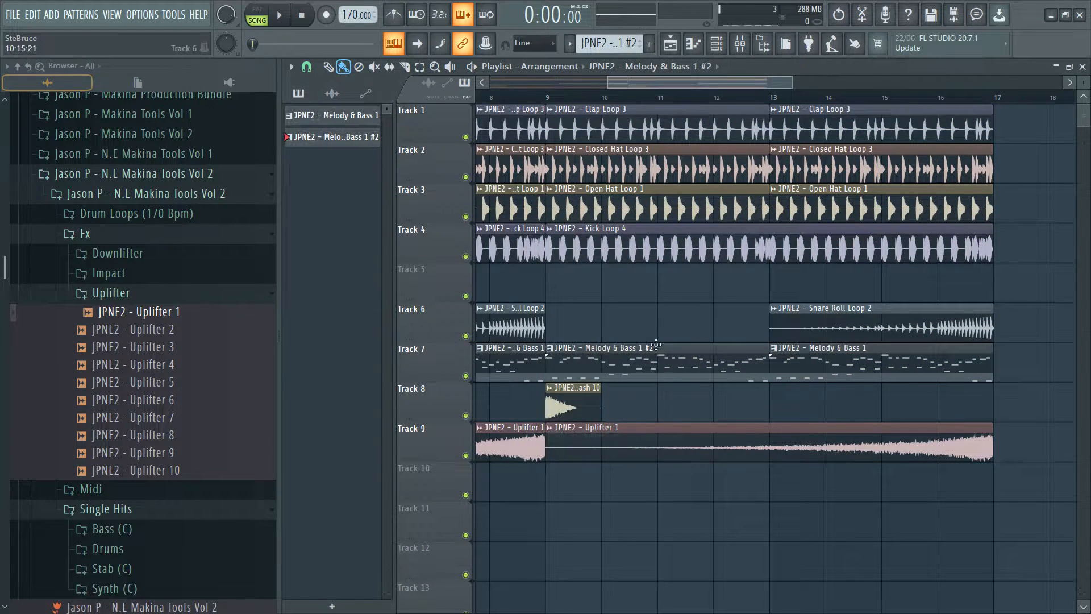
pyautogui.doubleClick(657, 370)
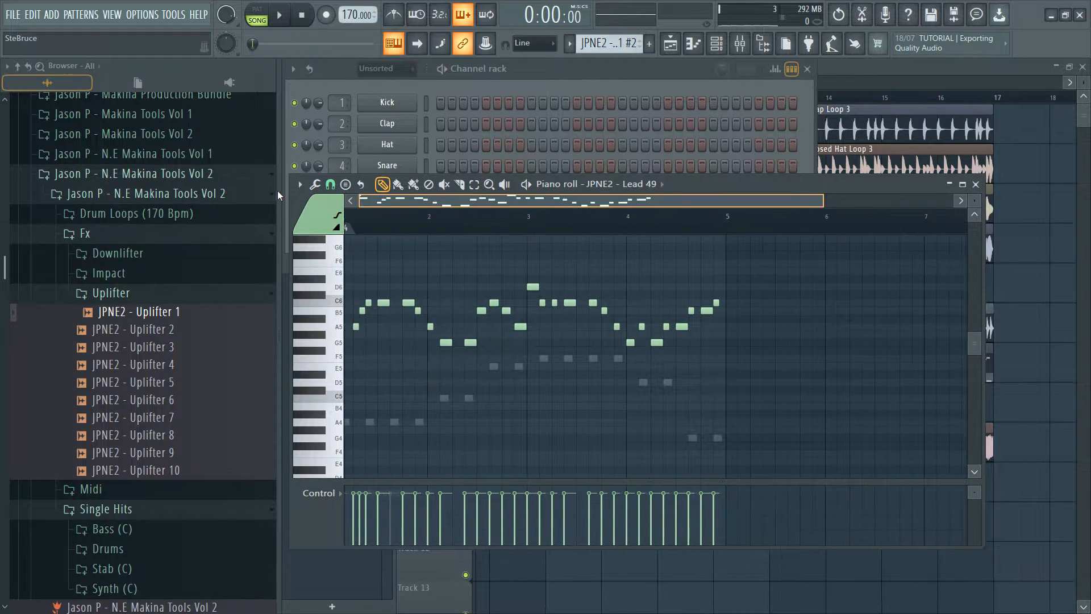
pyautogui.press('space')
pyautogui.press('space')
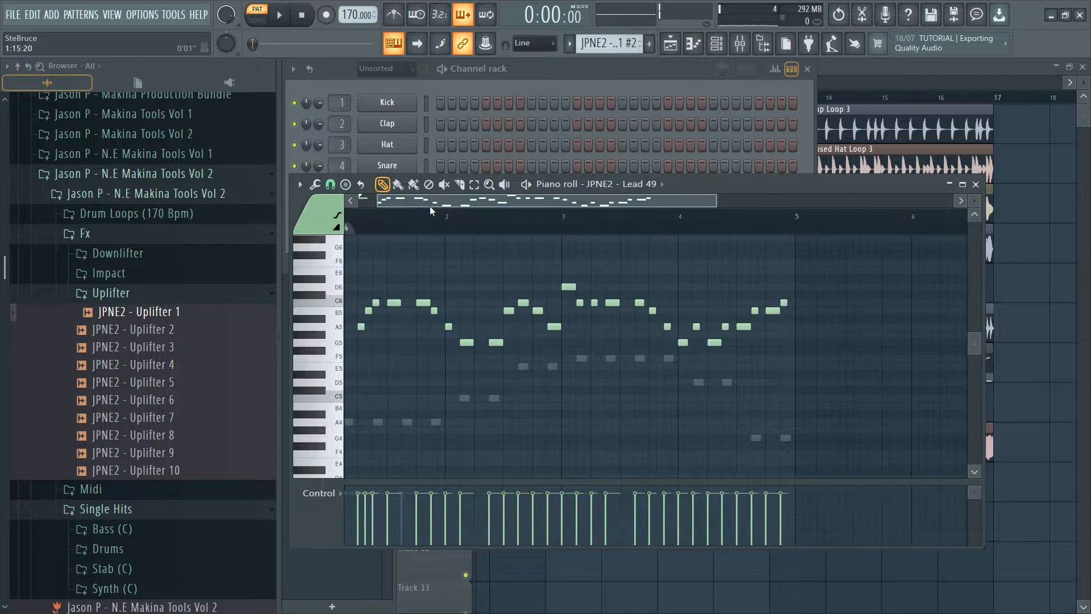
# Move the first Lead 49 melody note up to E6 and delete the short B5 note in bar 1
pyautogui.scroll(4, 429, 206)
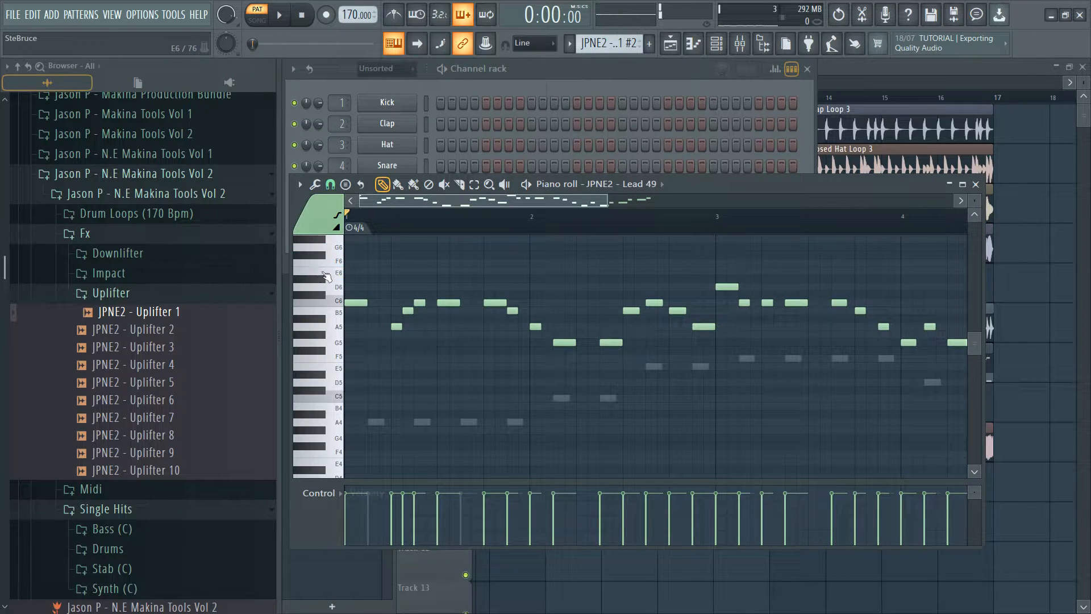
pyautogui.press('space')
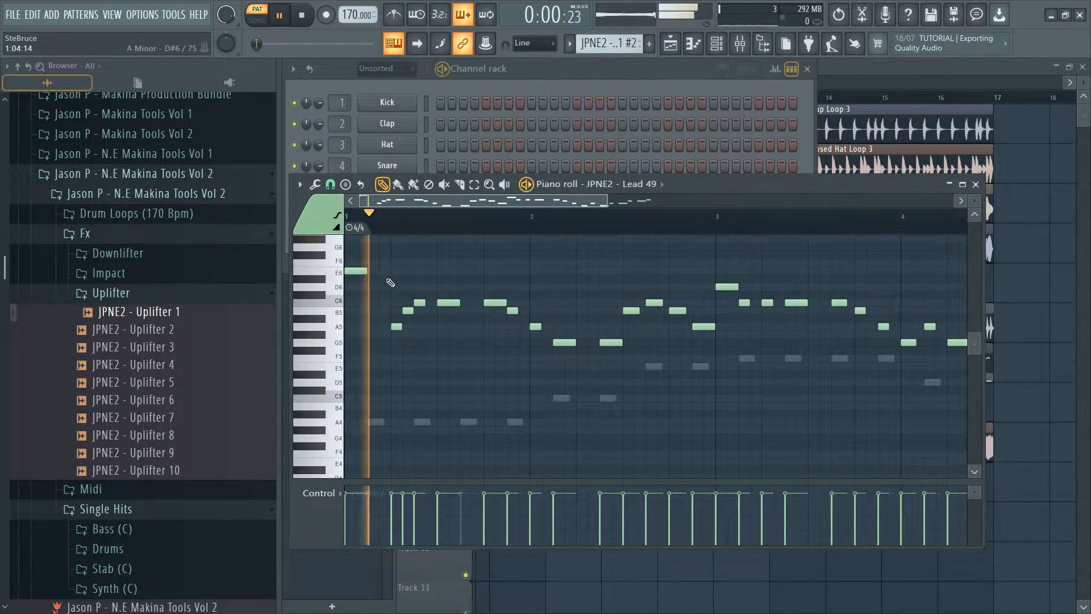
pyautogui.press('space')
pyautogui.press('space')
pyautogui.press('space')
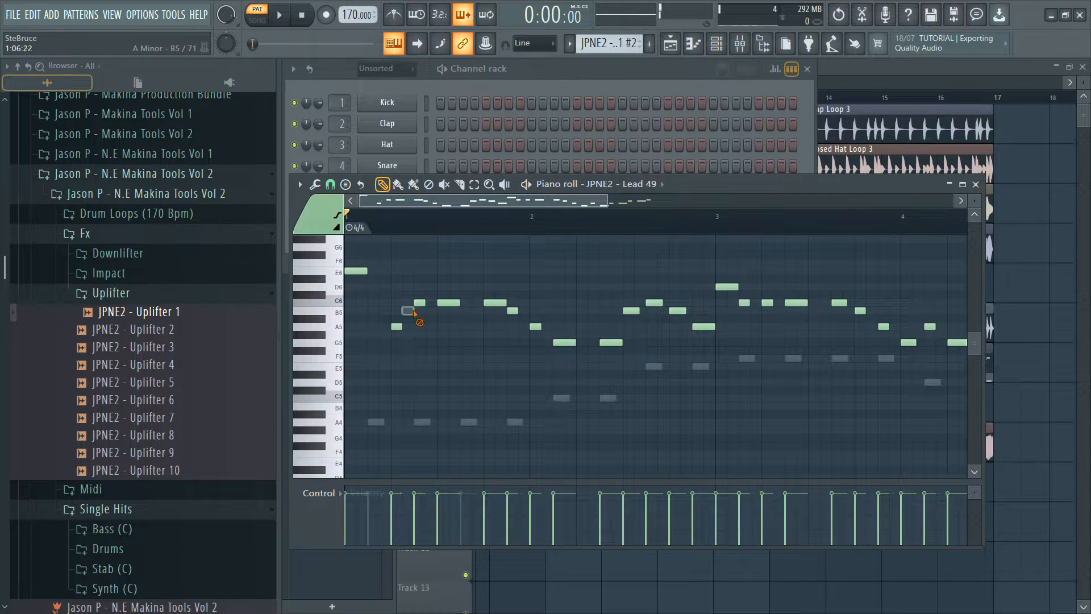
# In bar 1, raise the short A5 note to B5 and lengthen it, and move the first long C6 note to D6
pyautogui.press('space')
pyautogui.press('space')
pyautogui.press('space')
pyautogui.press('space')
pyautogui.press('space')
pyautogui.click(442, 287)
pyautogui.press('space')
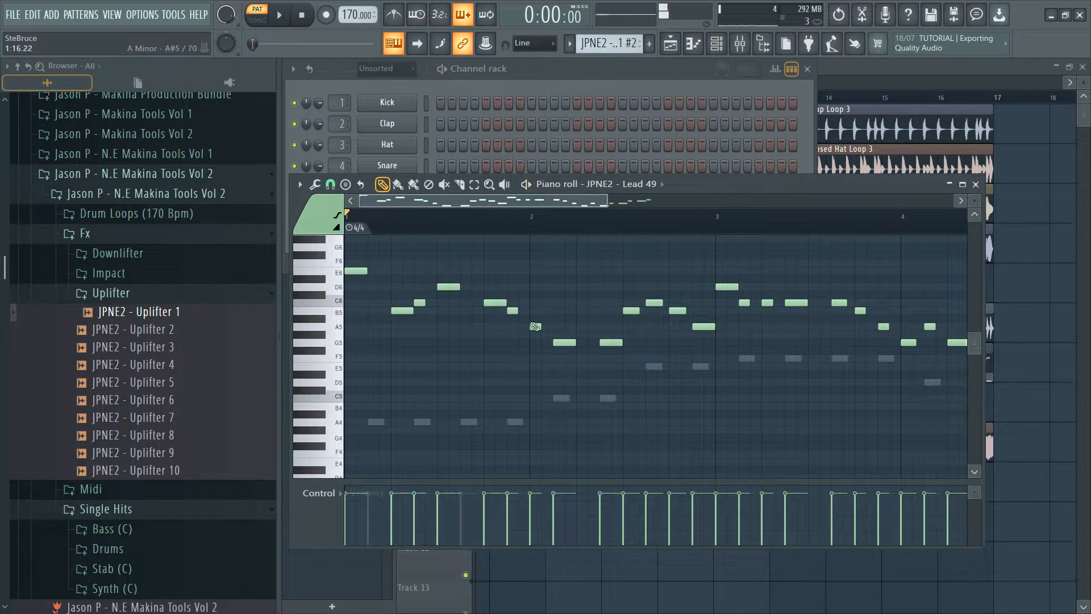
# Replace the short A5 note at the start of bar 2 with a longer E5 note
pyautogui.click(534, 370)
pyautogui.press('space')
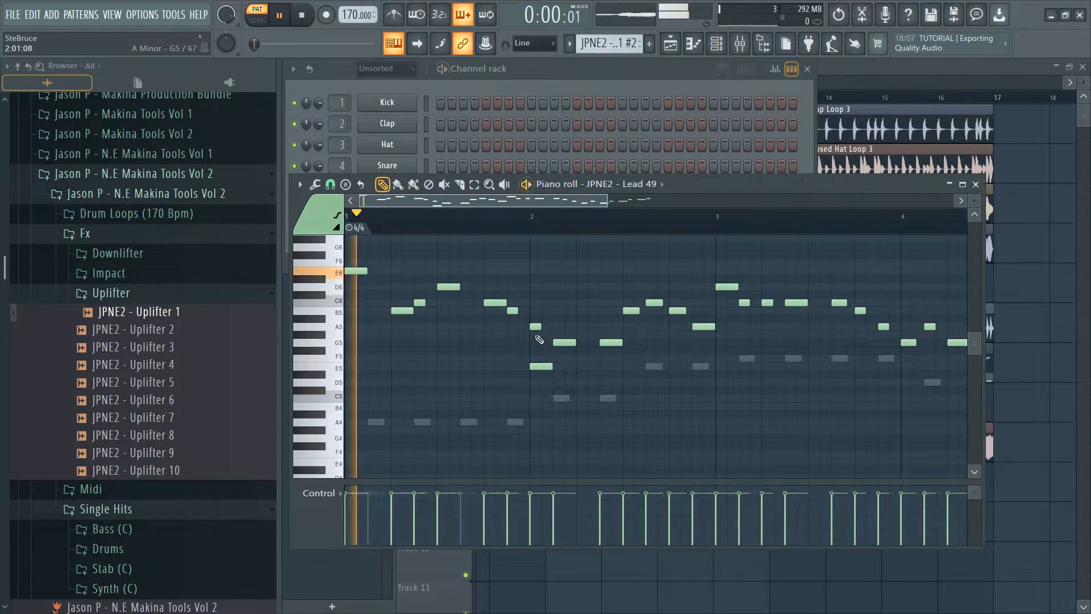
pyautogui.press('space')
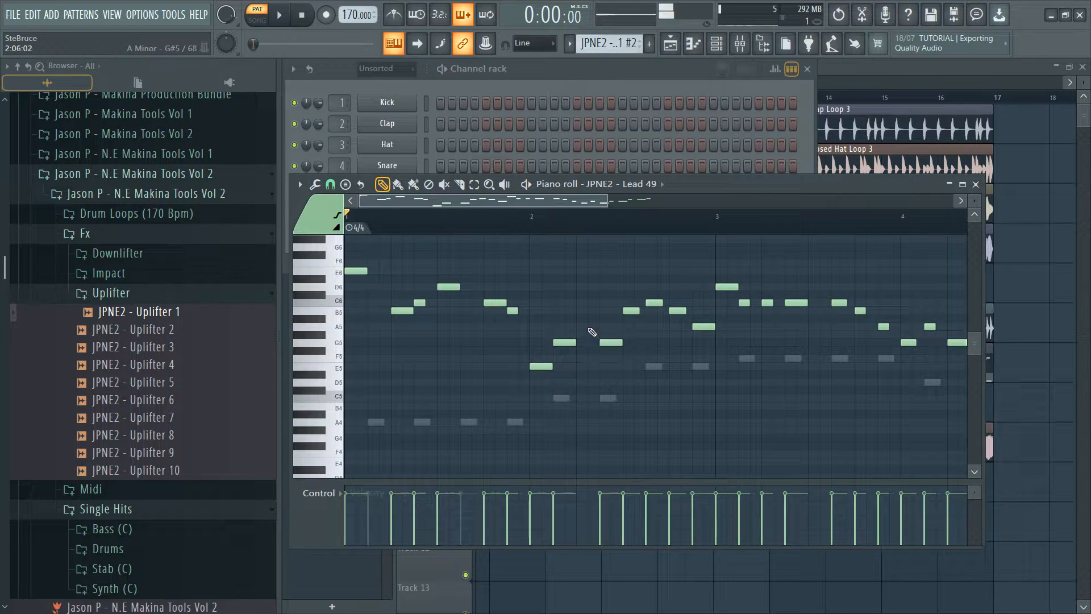
# In bar 2, replace the two B5 notes with short B5–C6 and C6–B5 pairs, and raise the C6 note between them to D6
pyautogui.click(637, 304)
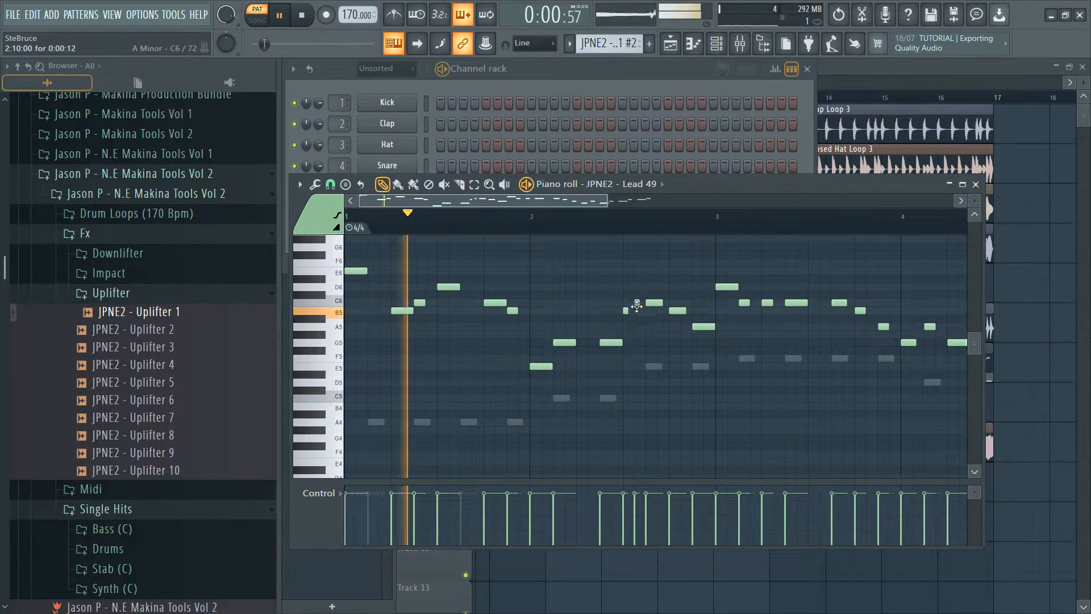
pyautogui.press('space')
pyautogui.moveTo(654, 305); pyautogui.dragTo(656, 286)
pyautogui.press('space')
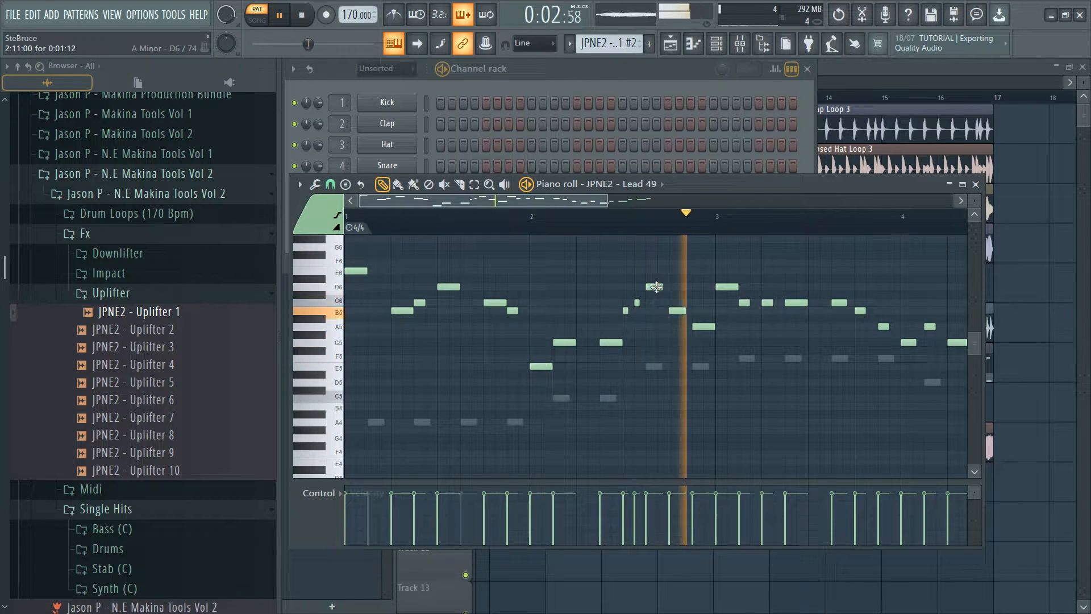
pyautogui.press('space')
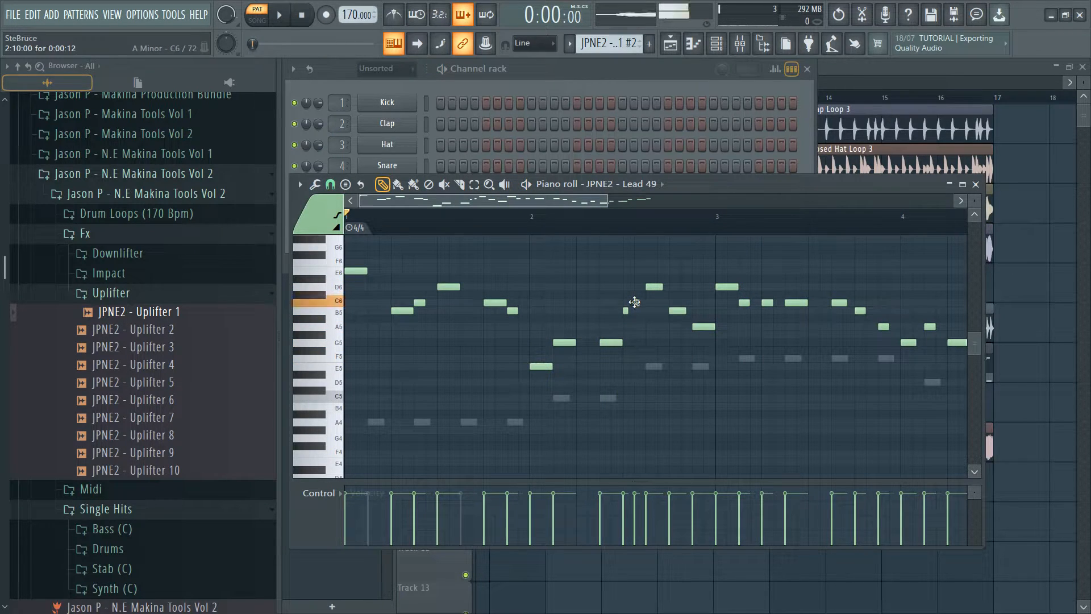
pyautogui.press('space')
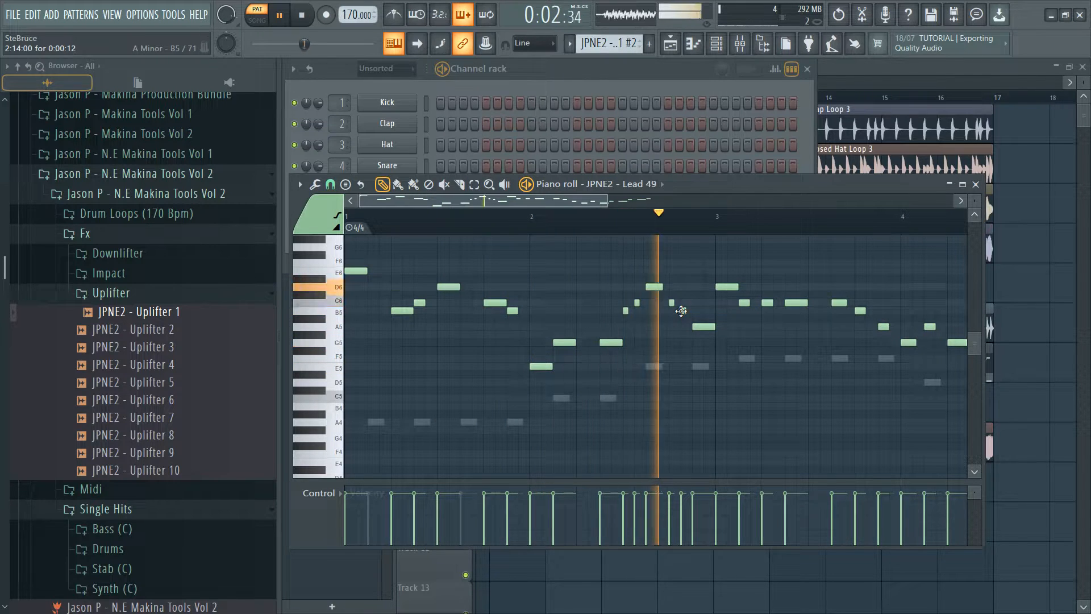
# In bar 3 of the Lead 49 melody, rework the middle notes into a long E6, short D6, long F6 and short E6
pyautogui.moveTo(582, 201); pyautogui.dragTo(619, 210)
pyautogui.press('space')
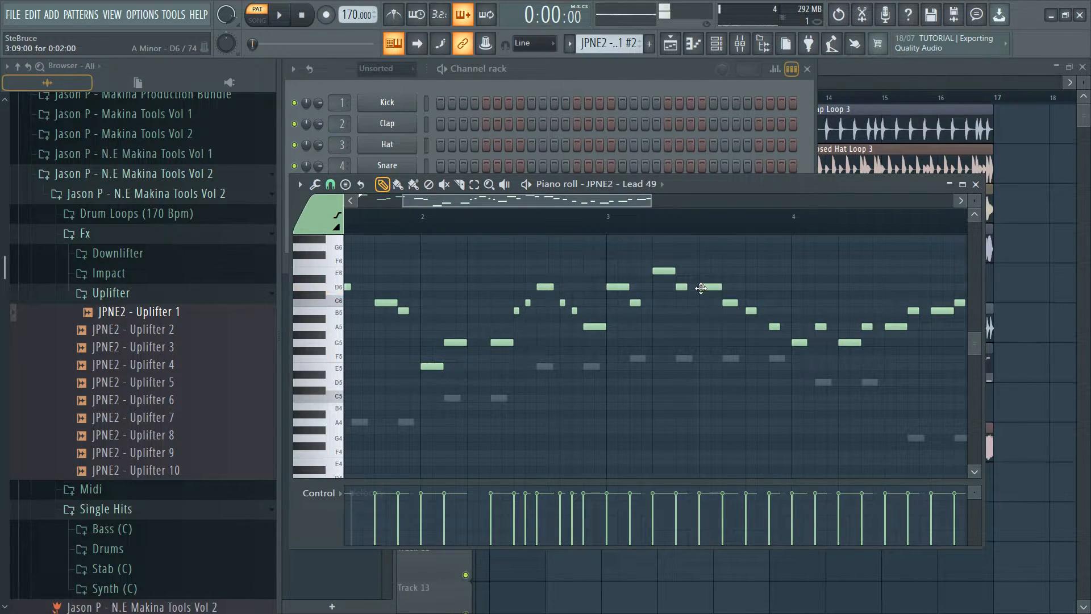
pyautogui.moveTo(706, 288); pyautogui.dragTo(700, 262)
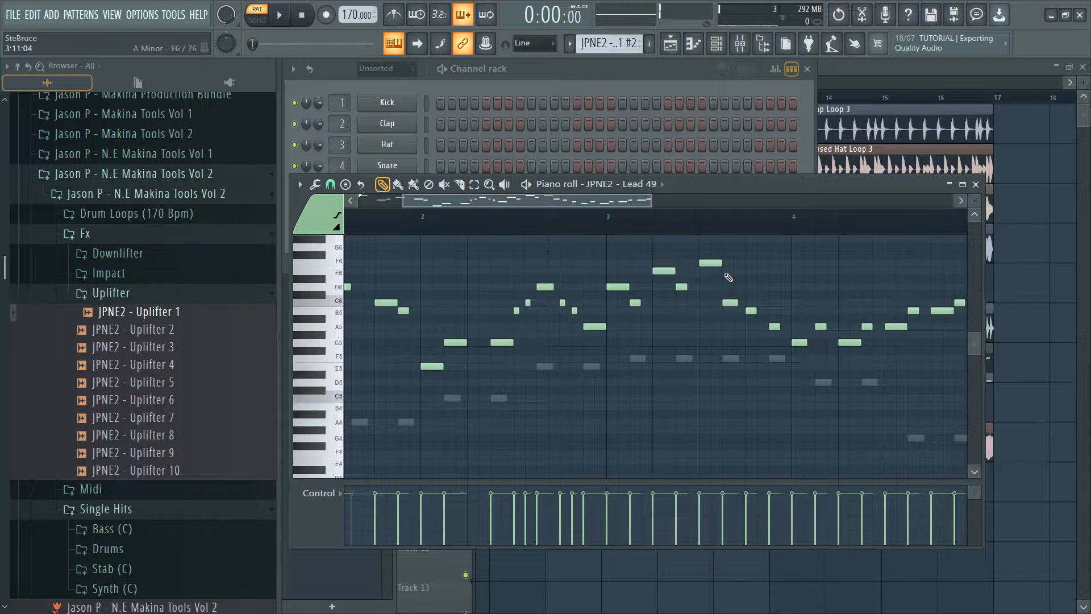
pyautogui.click(592, 232)
pyautogui.press('space')
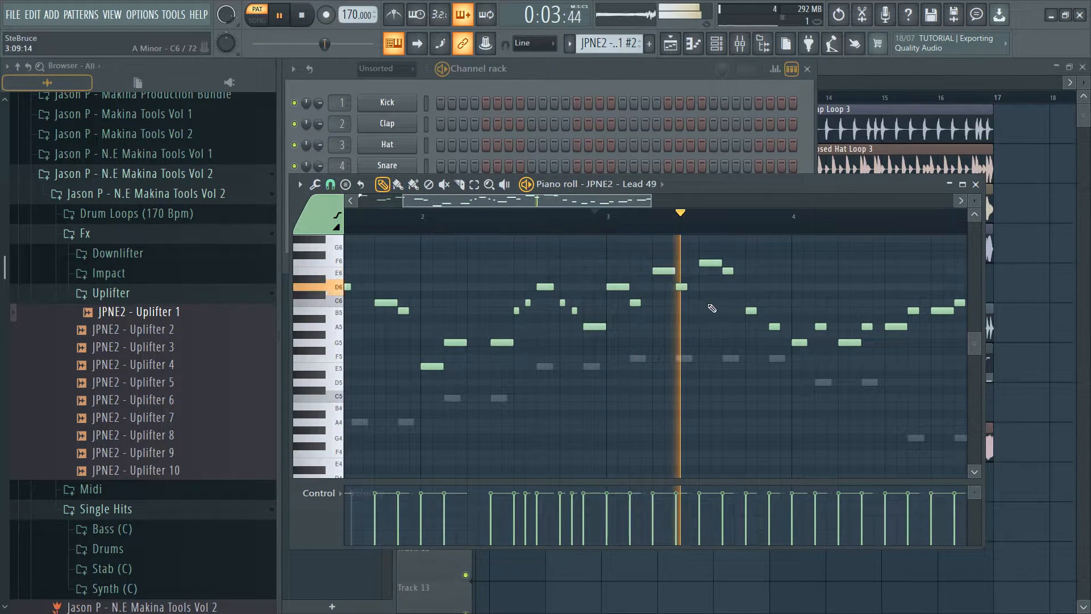
# Finish bar 3 of the melody with a descending run of short C6, B5 and A5 notes
pyautogui.press('space')
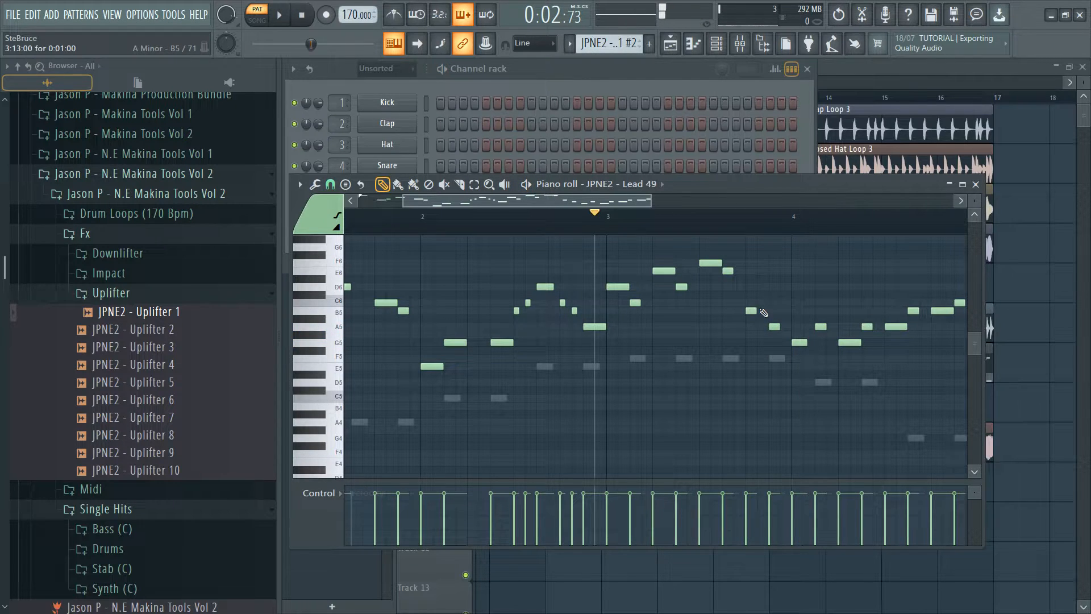
pyautogui.press('space')
pyautogui.moveTo(611, 204); pyautogui.dragTo(673, 205)
pyautogui.press('space')
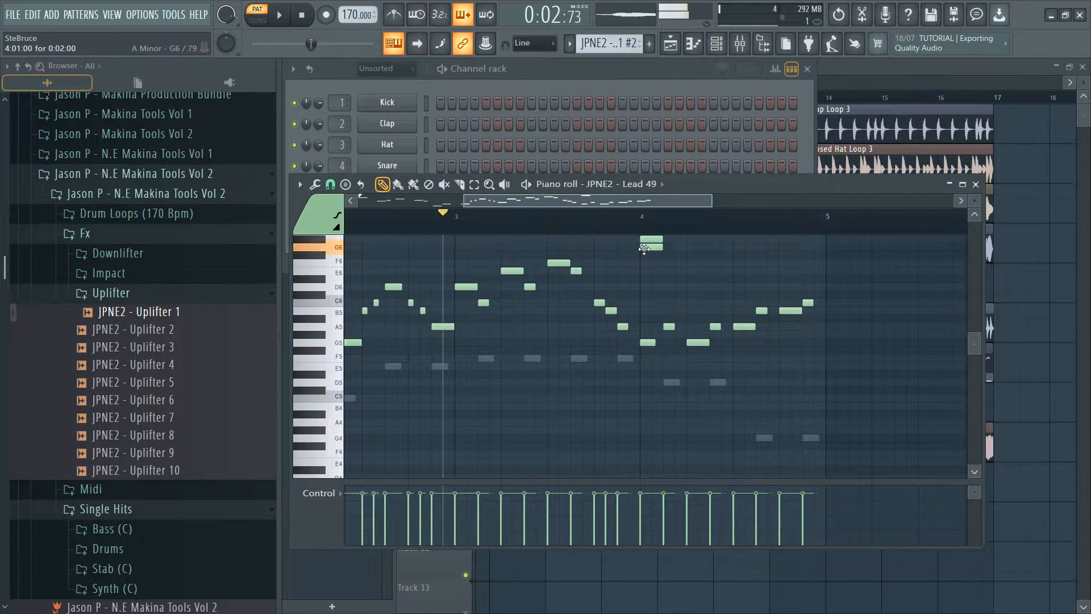
# In bar 4, replace the two long G5 notes with a long E6 and a long F6
pyautogui.click(537, 225)
pyautogui.press('space')
pyautogui.press('space')
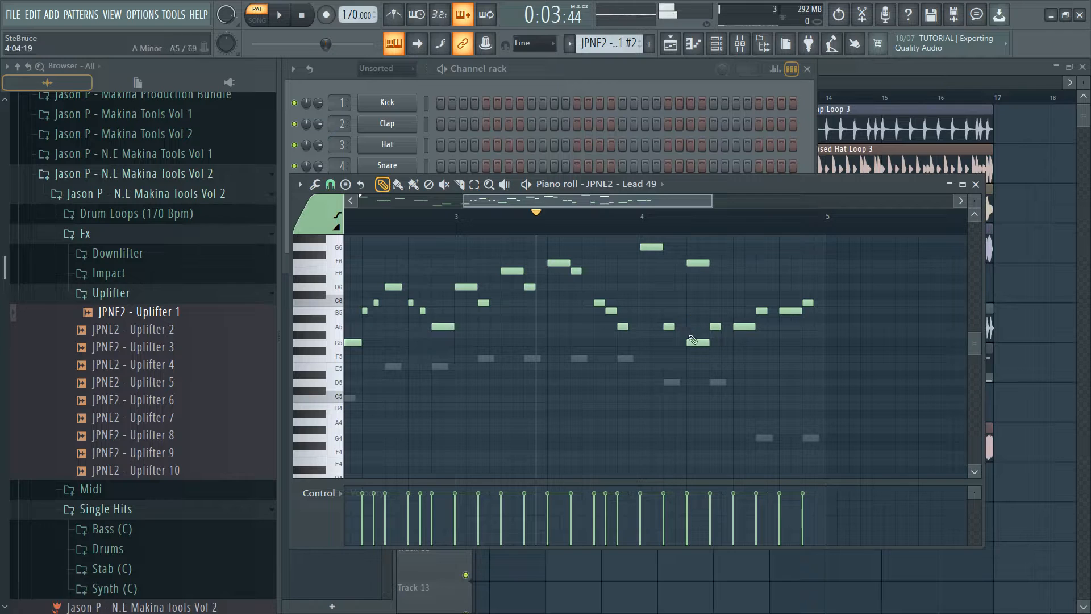
pyautogui.press('space')
pyautogui.press('space')
pyautogui.rightClick(653, 246)
pyautogui.press('space')
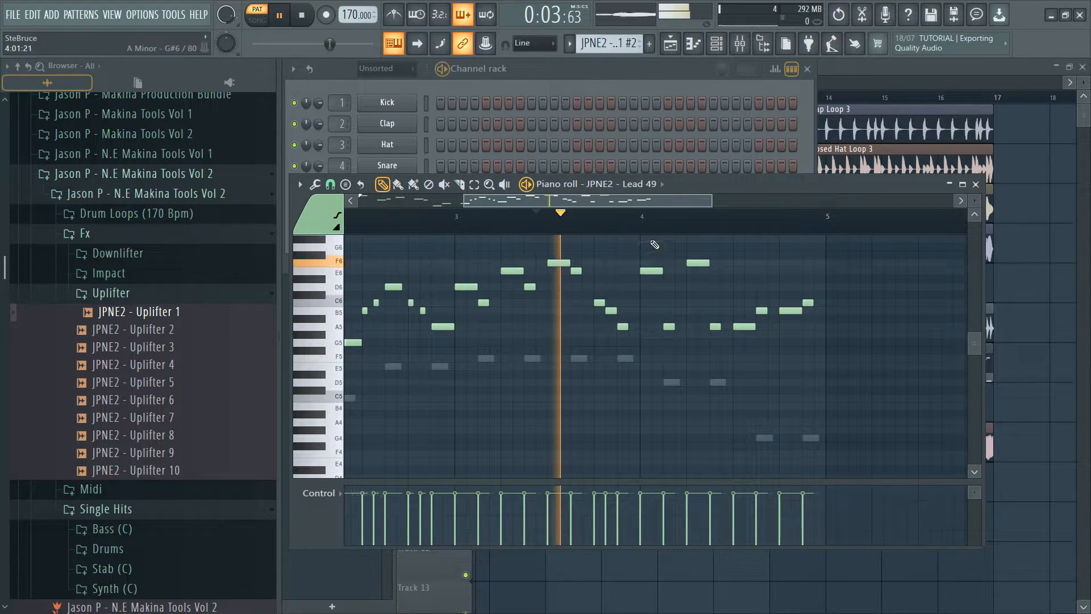
# Lower the two new long bar 4 notes to D6 and E6, and play the passage back
pyautogui.press('space')
pyautogui.moveTo(656, 271); pyautogui.dragTo(689, 273)
pyautogui.press('space')
pyautogui.press('space')
pyautogui.press('space')
pyautogui.press('space')
pyautogui.press('space')
pyautogui.press('space')
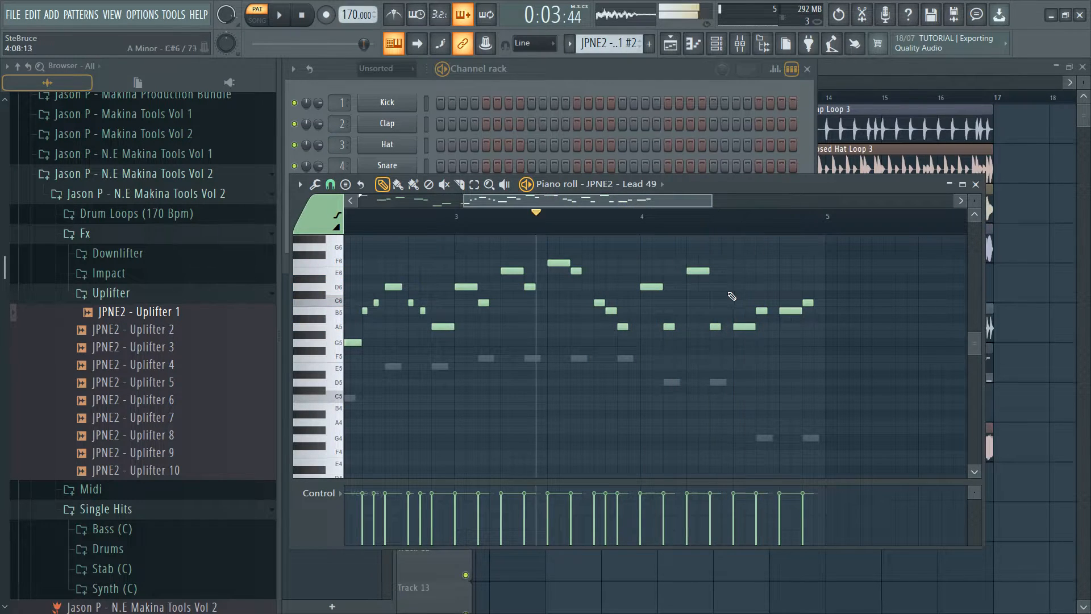
pyautogui.press('space')
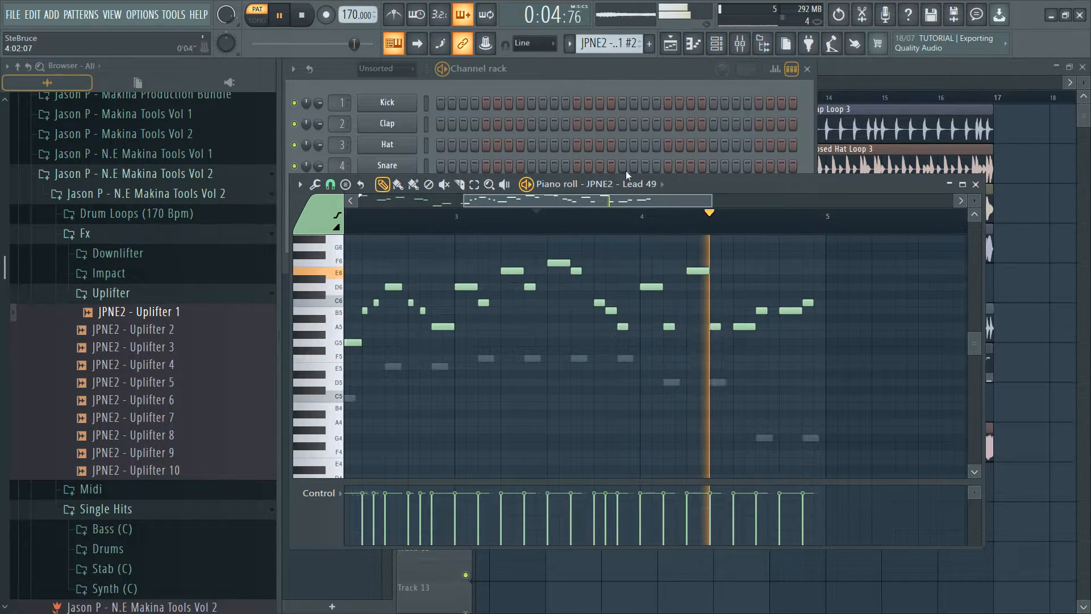
# Open the Lead 49 channel's sampler settings and try out the sample start offset during playback
pyautogui.click(592, 84)
pyautogui.press('space')
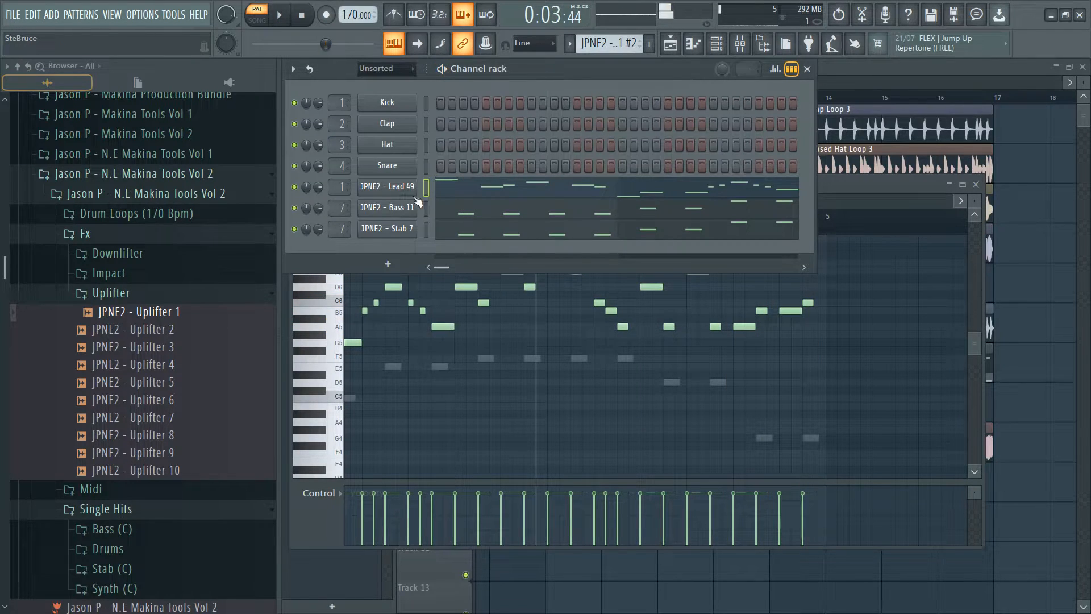
pyautogui.click(398, 191)
pyautogui.click(543, 239)
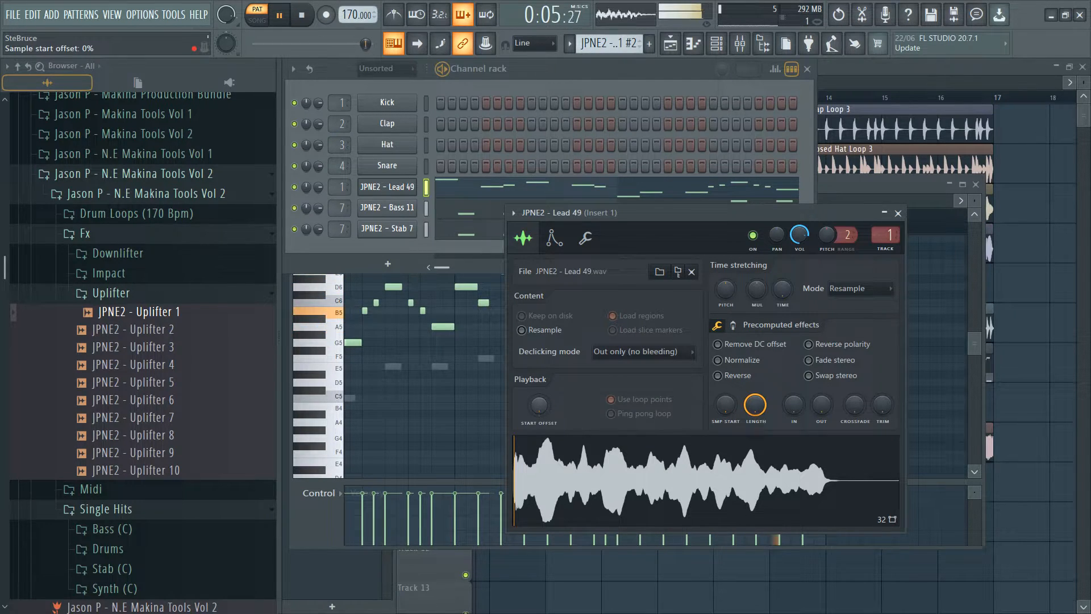
pyautogui.moveTo(545, 401); pyautogui.dragTo(546, 396)
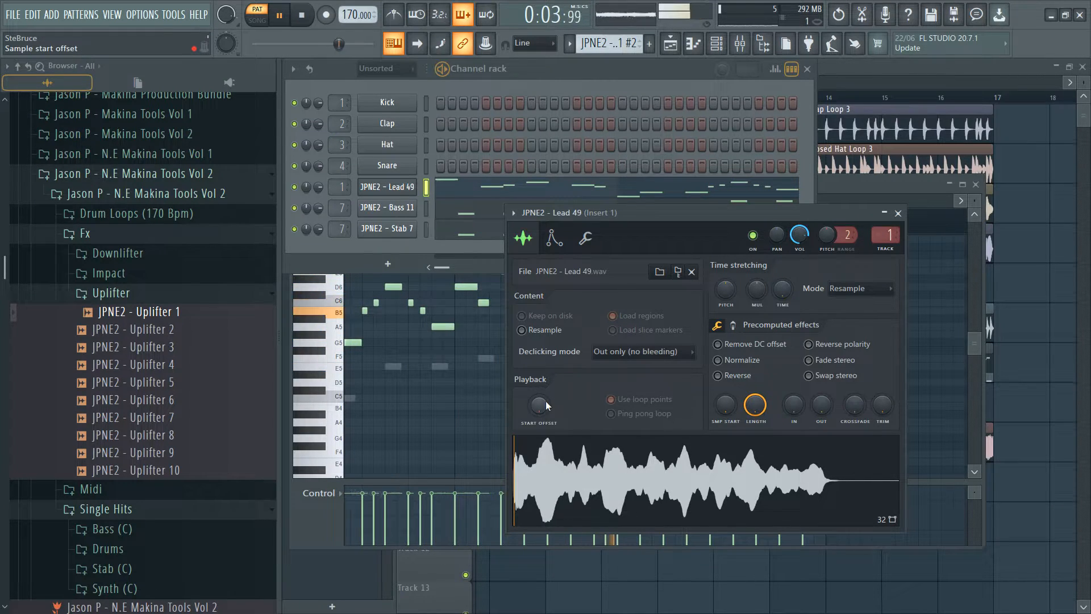
pyautogui.click(570, 76)
pyautogui.press('space')
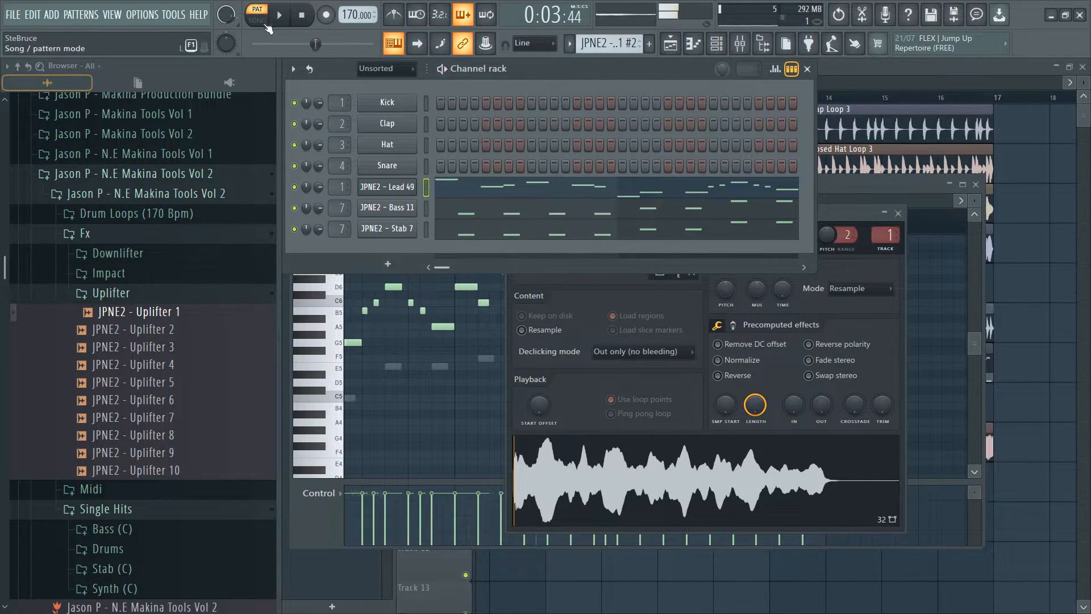
# Trim the Clap, Closed Hat and Open Hat loops on tracks 1 to 3 to end at bar 8, and add Crash 10 there
pyautogui.click(257, 20)
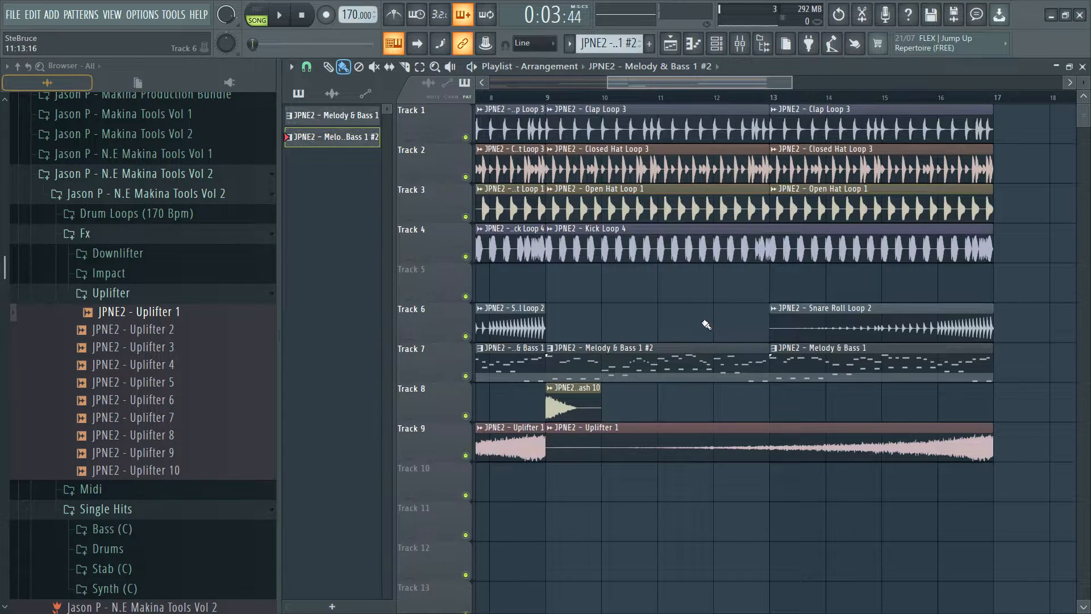
pyautogui.scroll(3, 707, 324)
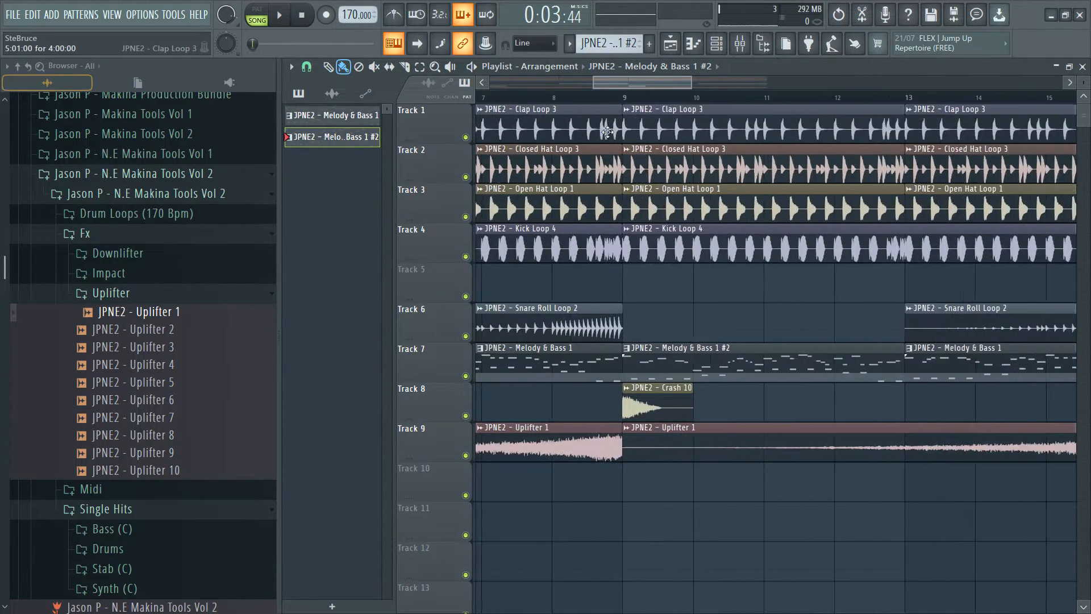
pyautogui.scroll(2, 680, 207)
pyautogui.moveTo(690, 204); pyautogui.dragTo(622, 202)
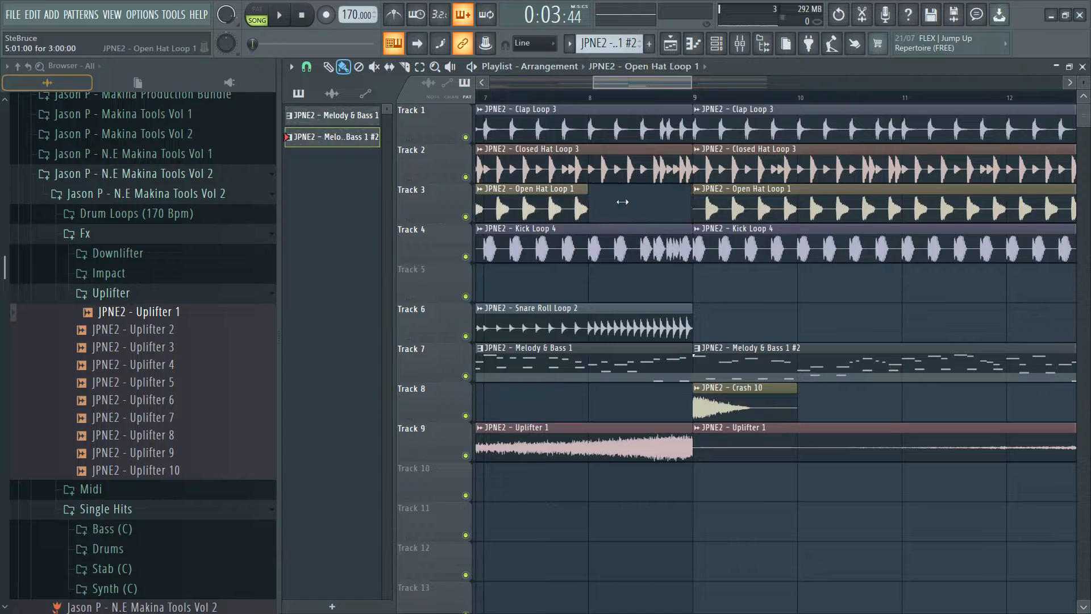
pyautogui.moveTo(688, 156); pyautogui.dragTo(626, 156)
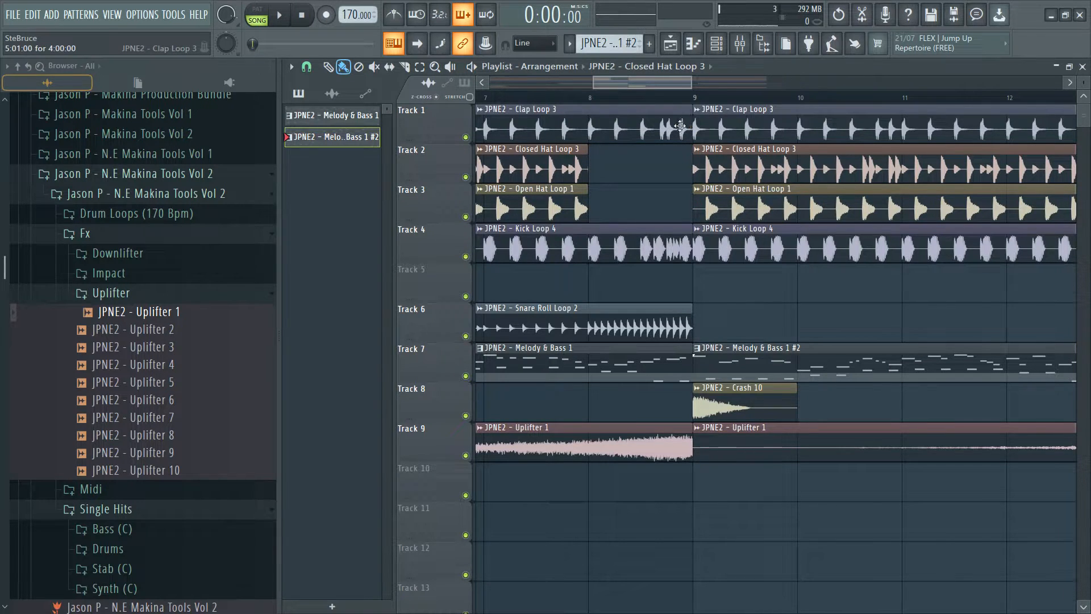
pyautogui.moveTo(688, 125); pyautogui.dragTo(622, 126)
pyautogui.moveTo(698, 392); pyautogui.dragTo(594, 392)
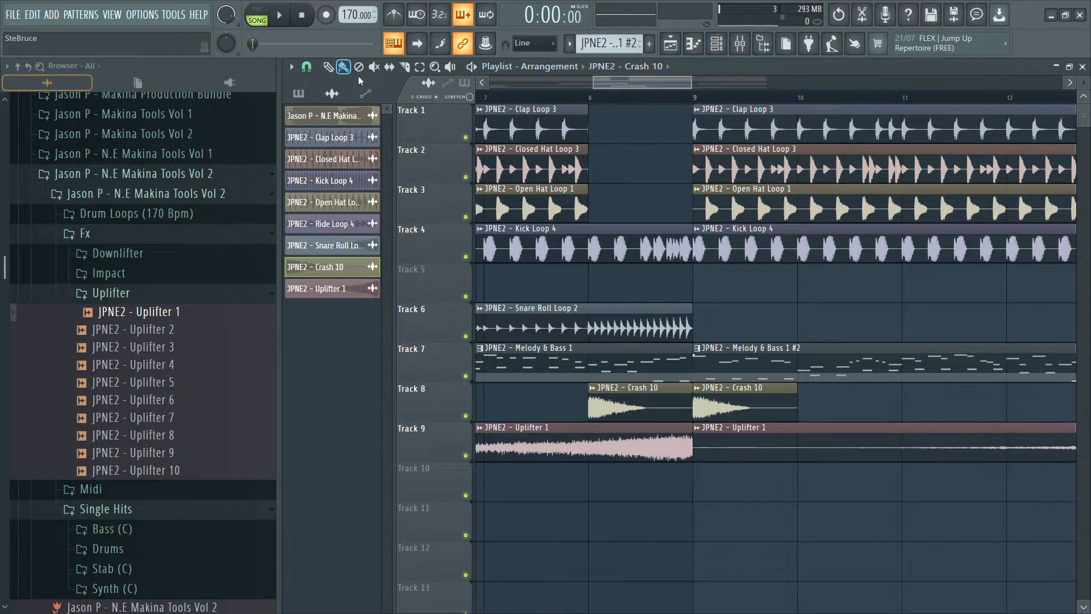
# Set the playlist snap to 1/4 beat and cut a gap in Kick Loop 4 between bar 8's first kick and its closing fill
pyautogui.click(307, 68)
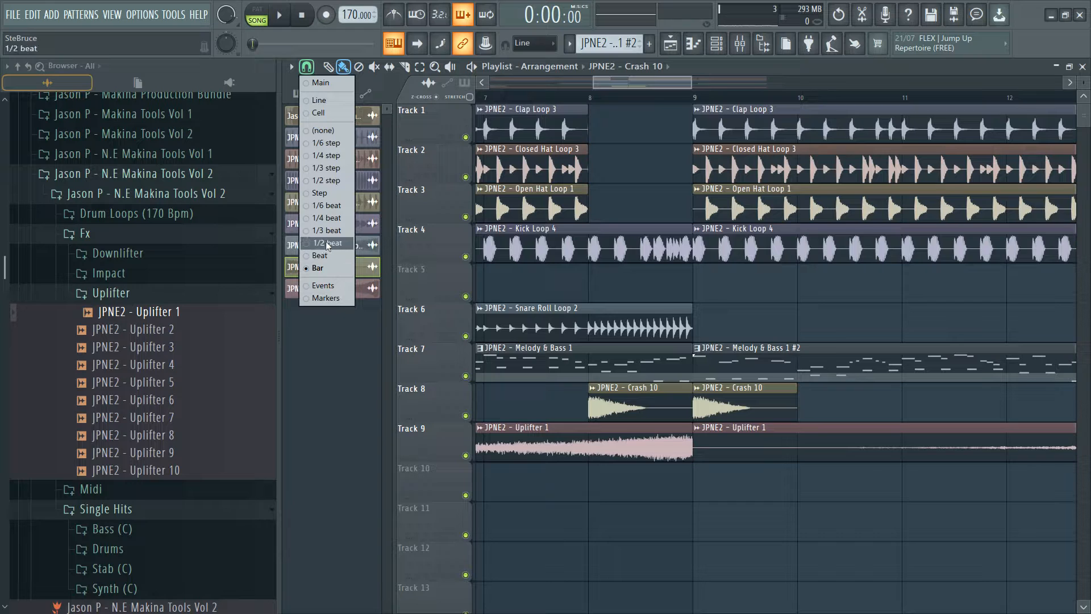
pyautogui.click(333, 218)
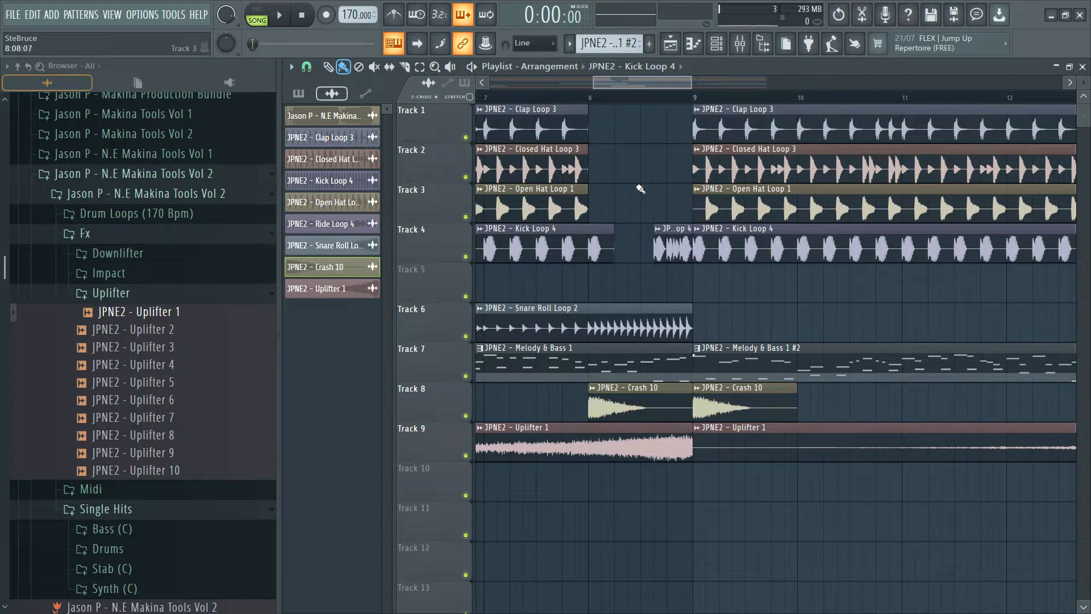
pyautogui.scroll(-3, 630, 227)
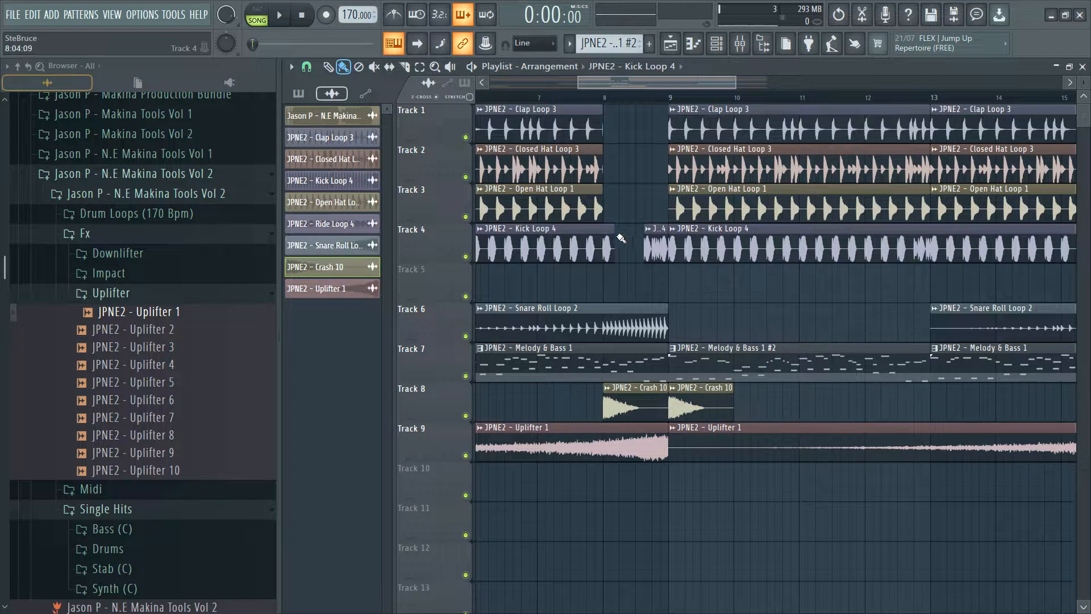
pyautogui.scroll(5, 621, 238)
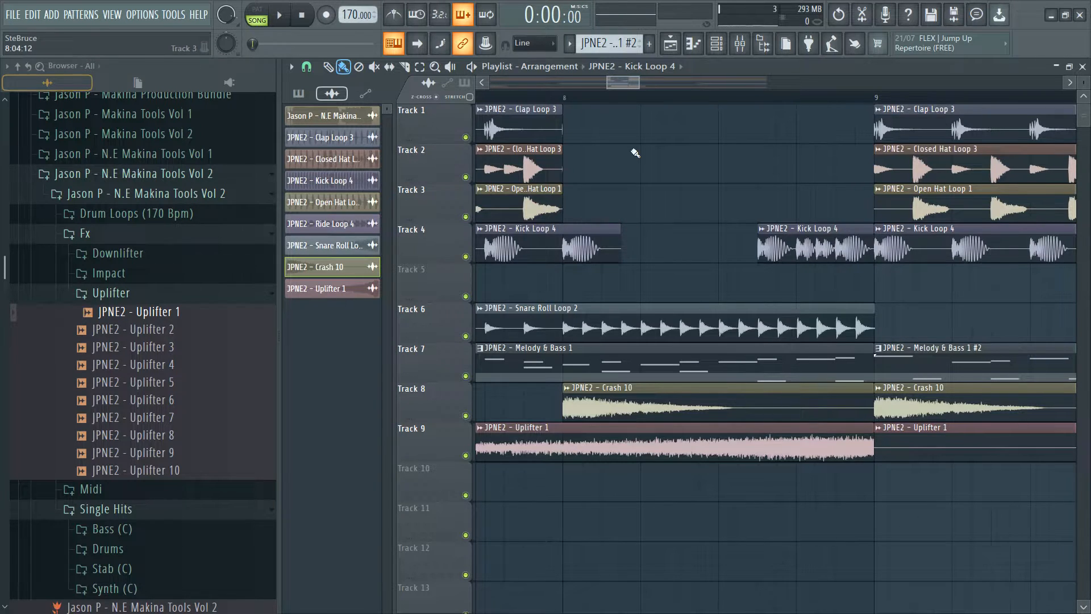
pyautogui.scroll(-5, 633, 83)
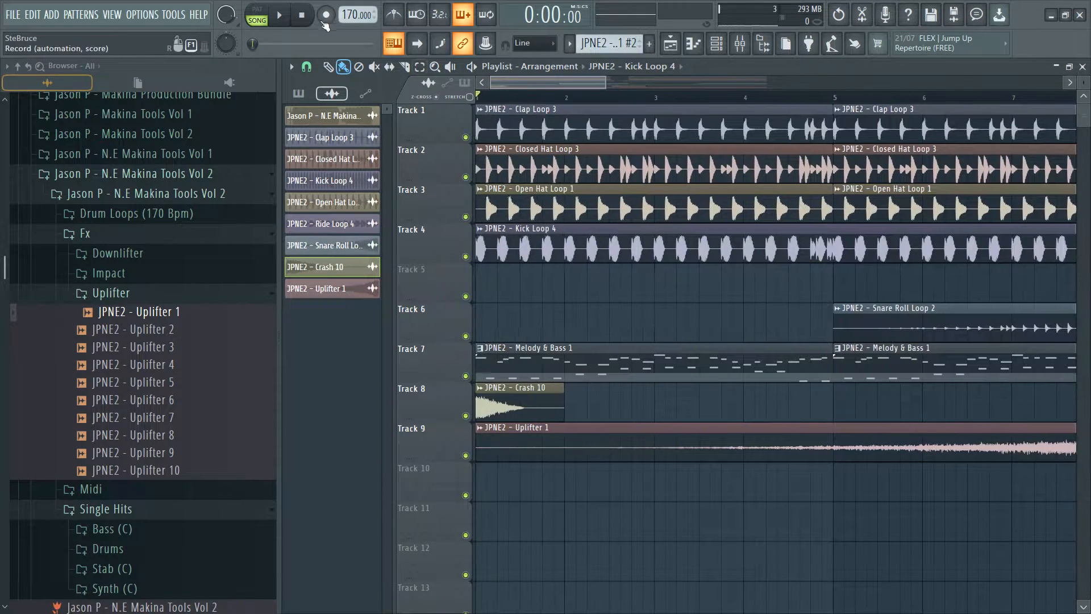
# Play the arrangement from the start and replace the Melody & Bass 1 clip at bar 13 with Melody & Bass 1 #2
pyautogui.press('space')
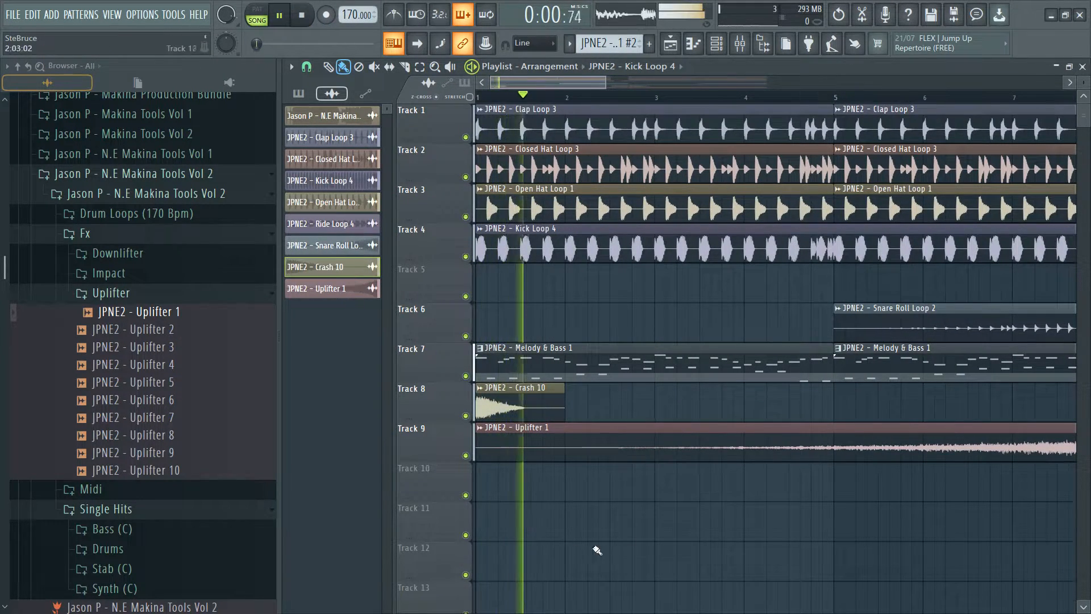
pyautogui.scroll(-1, 588, 539)
pyautogui.scroll(-4, 588, 538)
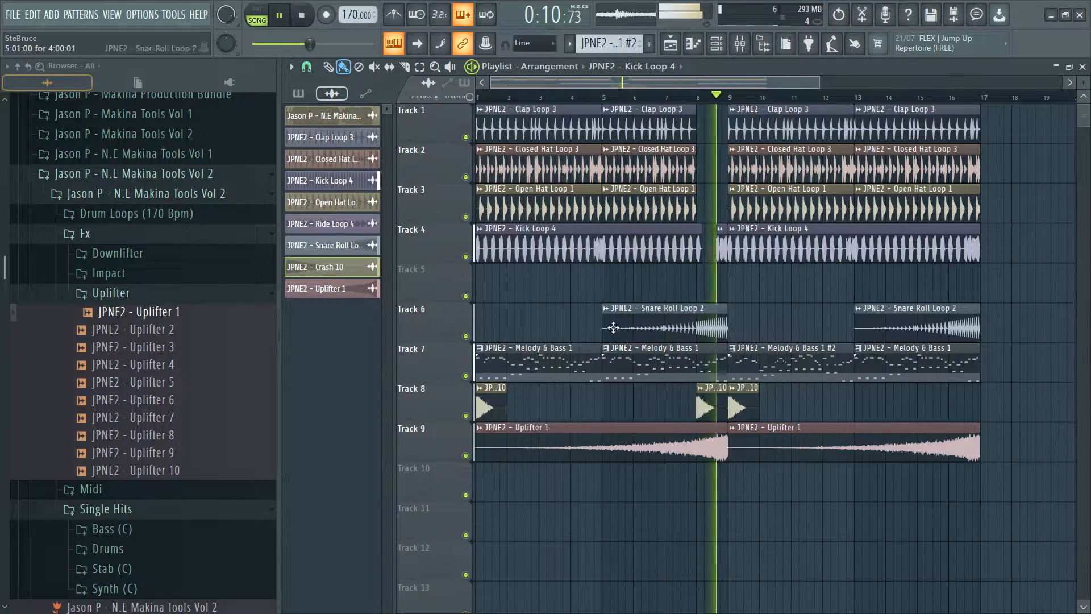
pyautogui.click(832, 361)
pyautogui.rightClick(860, 363)
pyautogui.click(863, 363)
pyautogui.moveTo(890, 364); pyautogui.dragTo(881, 369)
pyautogui.keyDown('ctrl'); pyautogui.click(871, 511); pyautogui.keyUp('ctrl')
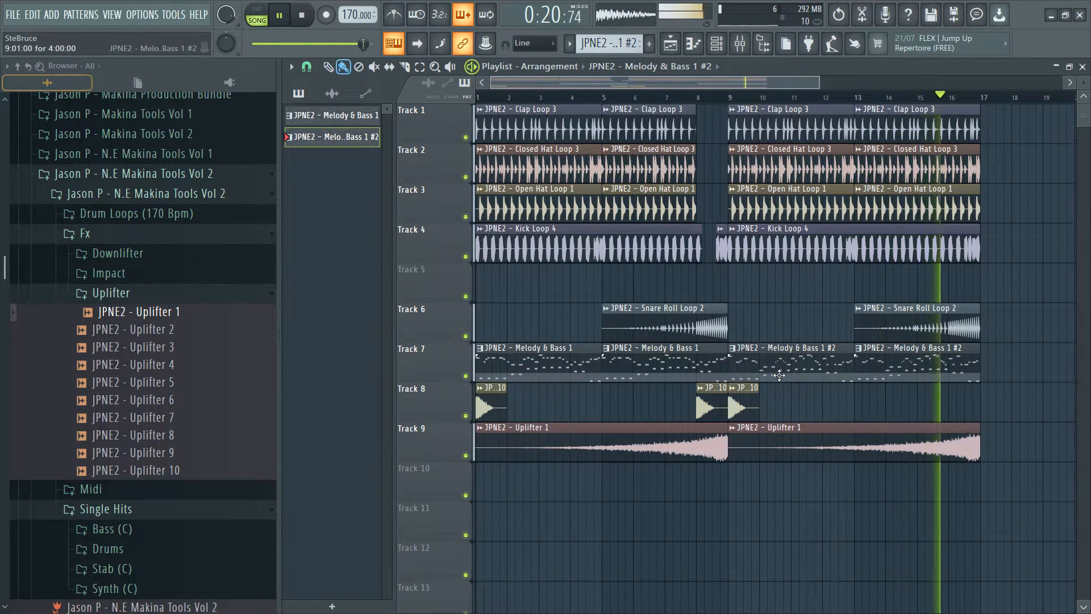
pyautogui.press('space')
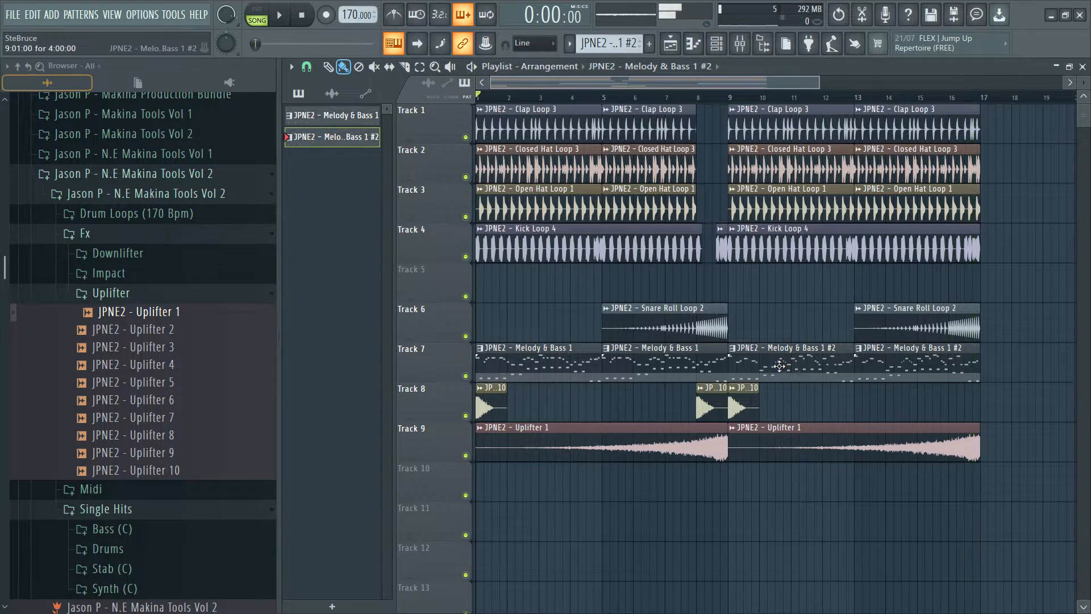
# Clone the Lead 49 channel and copy all of its melody notes into the clone
pyautogui.doubleClick(778, 366)
pyautogui.press('F6')
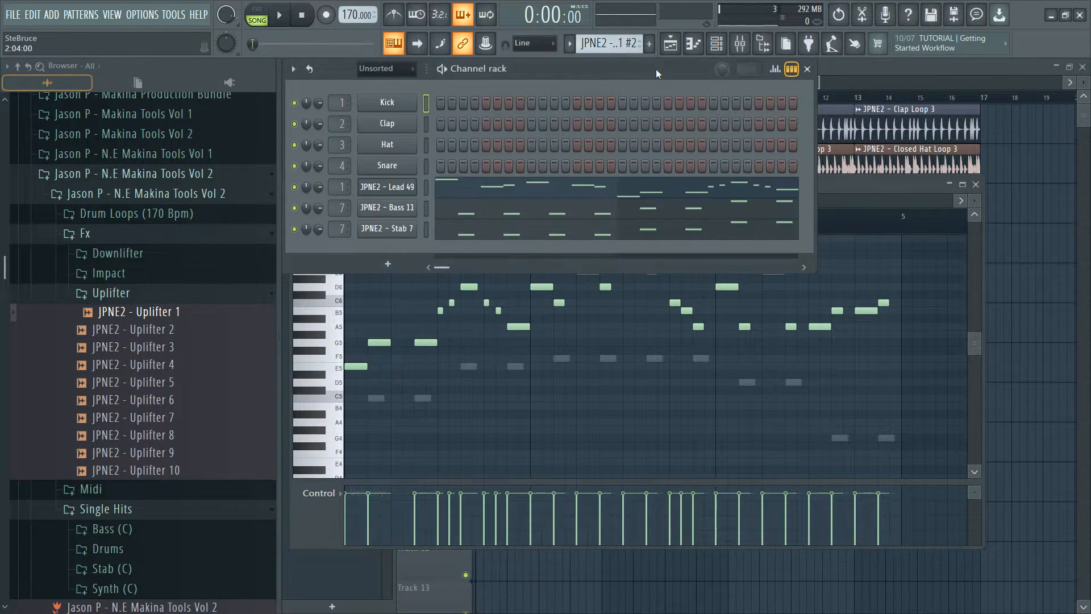
pyautogui.rightClick(383, 183)
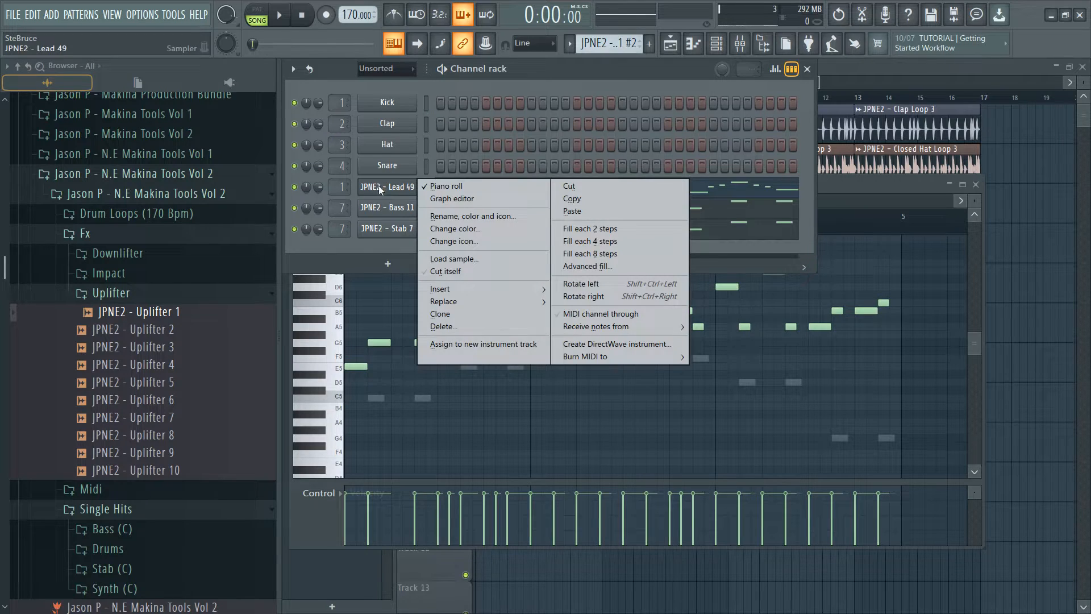
pyautogui.click(456, 314)
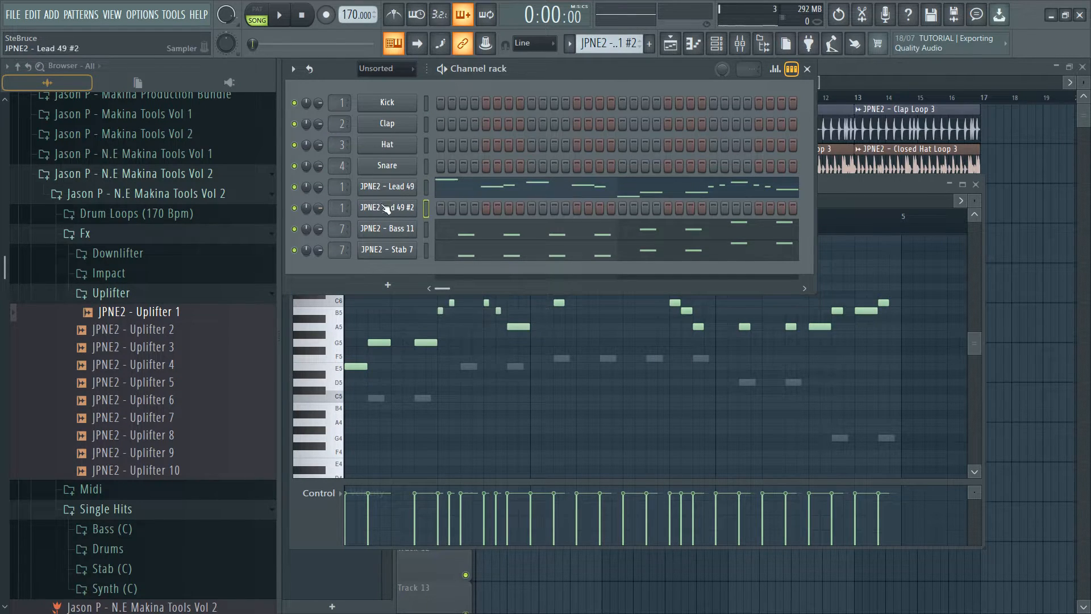
pyautogui.hotkey('ctrl', 'a')
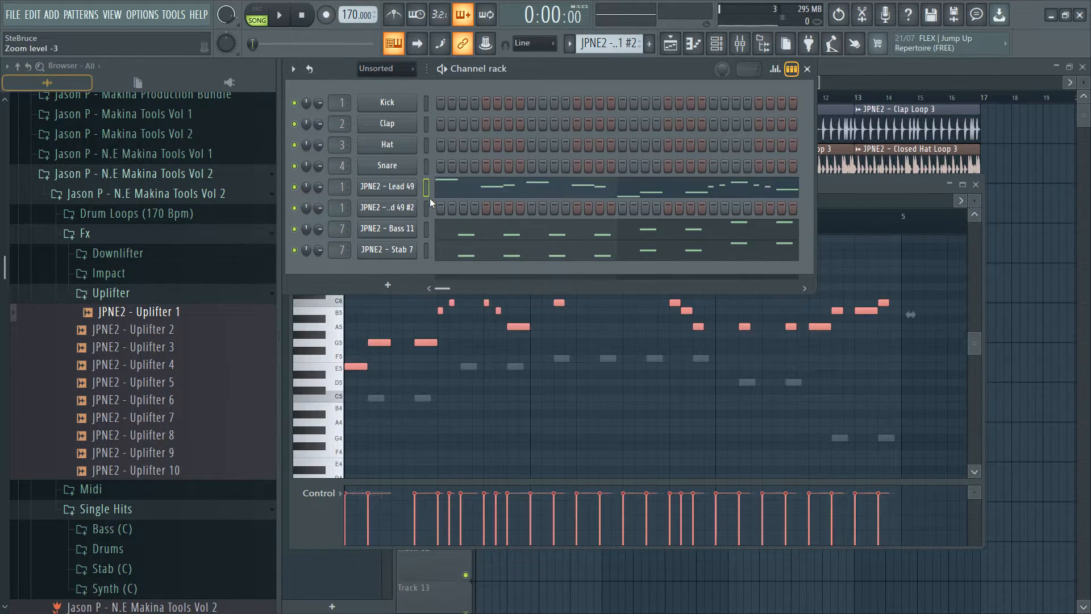
pyautogui.click(426, 208)
# Collapse the Uplifter, Lead, Pad, Piano and Pluck sample folders to expose the Voice folder under Synth (C)
pyautogui.click(105, 293)
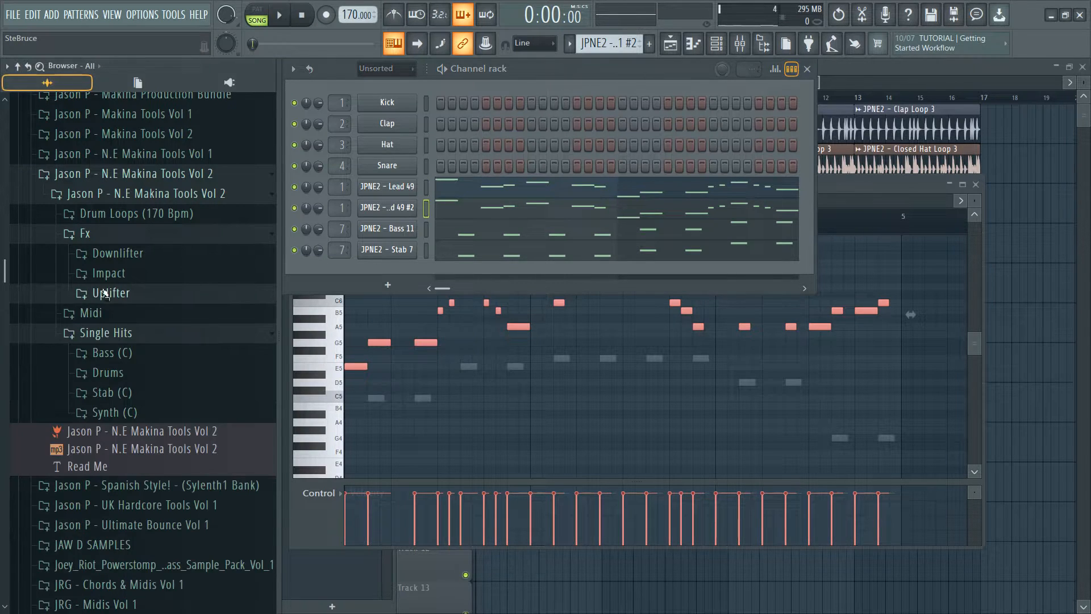
pyautogui.click(129, 413)
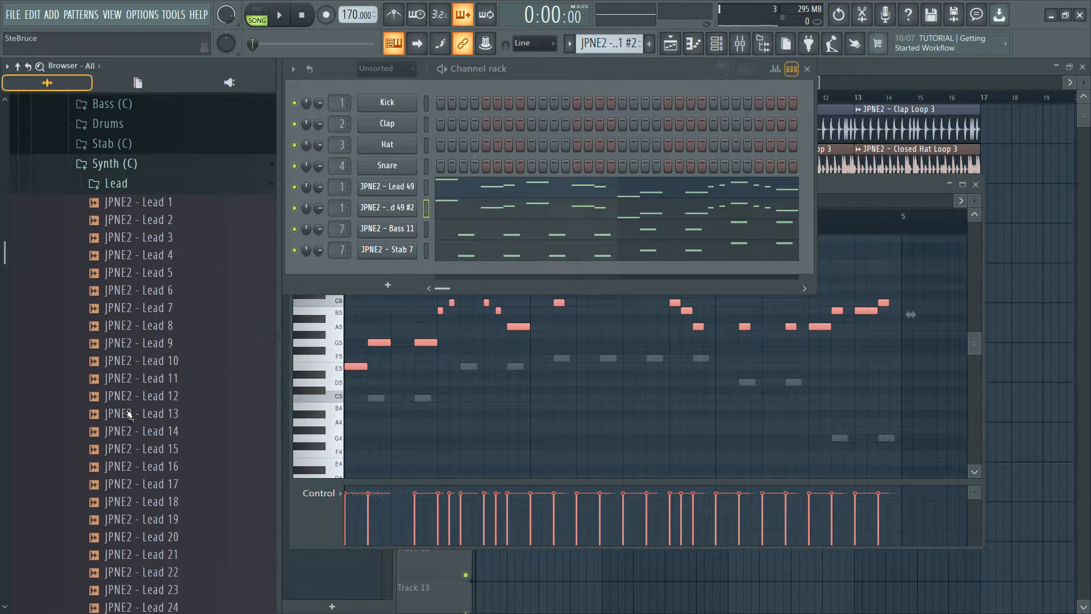
pyautogui.click(122, 128)
pyautogui.click(131, 142)
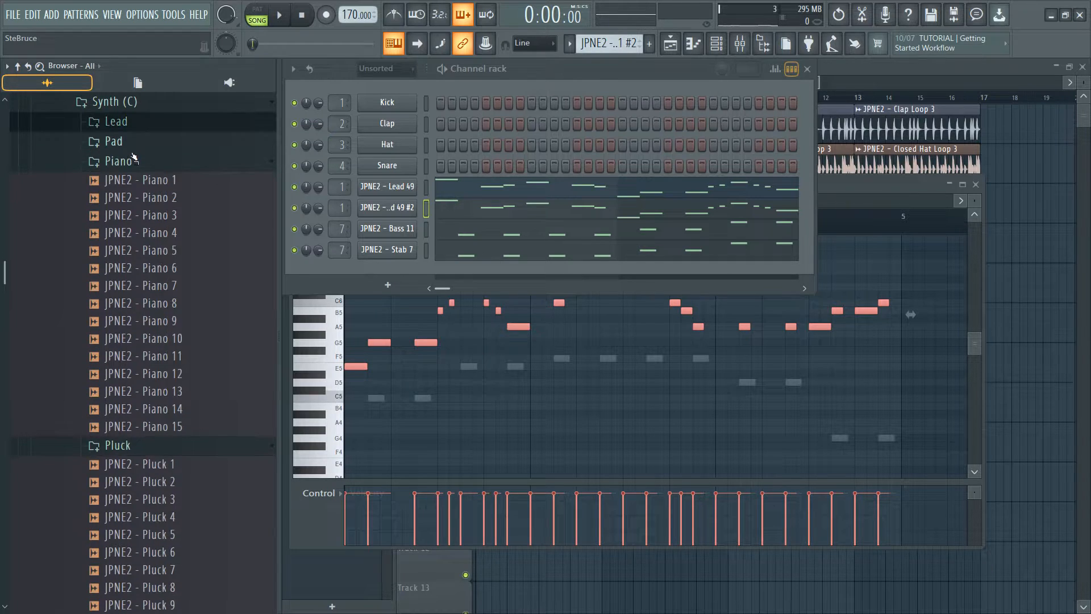
pyautogui.click(134, 162)
pyautogui.click(138, 182)
# Audition the Voice 1 to Voice 15 samples and load Voice 14 into the cloned Lead 49 channel
pyautogui.click(168, 221)
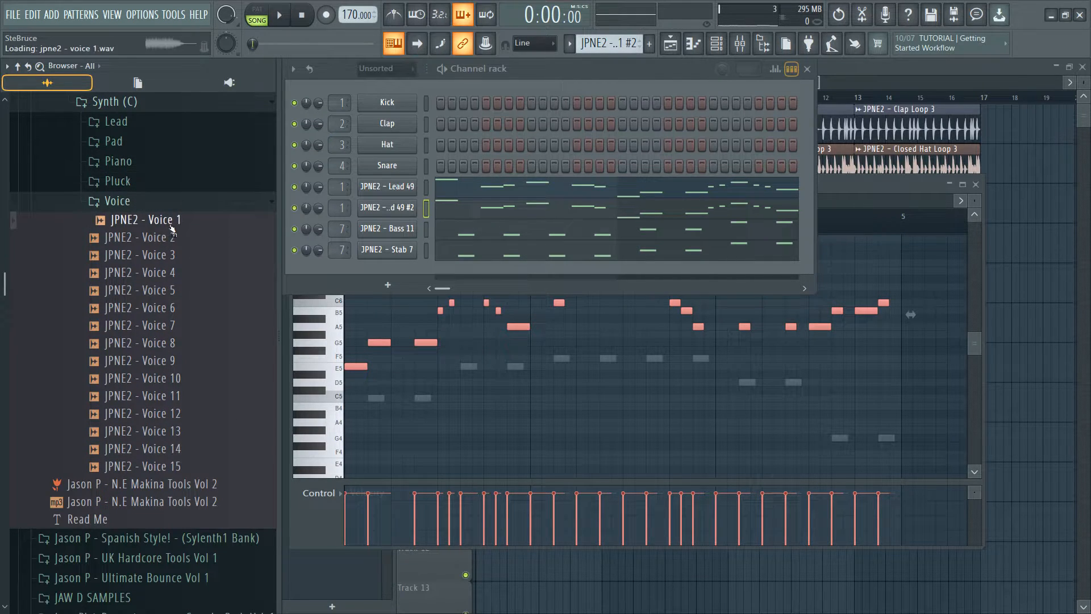
pyautogui.click(168, 237)
pyautogui.click(167, 255)
pyautogui.click(167, 272)
pyautogui.click(168, 289)
pyautogui.click(168, 307)
pyautogui.click(167, 325)
pyautogui.click(170, 343)
pyautogui.click(171, 360)
pyautogui.click(175, 378)
pyautogui.click(176, 396)
pyautogui.click(175, 413)
pyautogui.click(177, 430)
pyautogui.click(178, 448)
pyautogui.click(179, 466)
pyautogui.moveTo(177, 449); pyautogui.dragTo(340, 208)
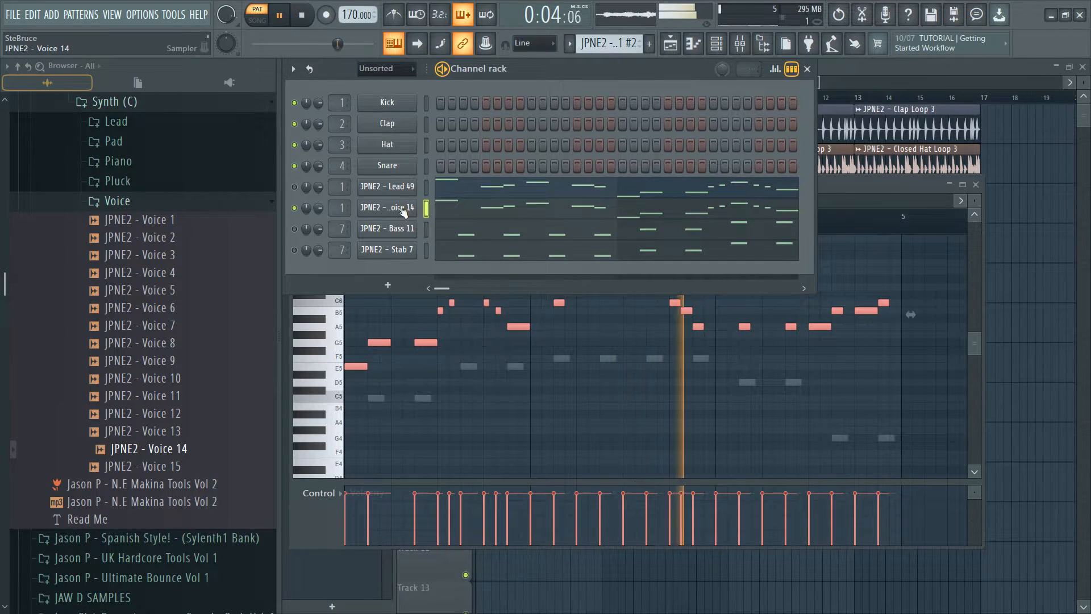
pyautogui.press('space')
# Copy all Bass 11 notes of the Melody & Bass 1 #2 pattern into the Voice 14 channel
pyautogui.click(453, 236)
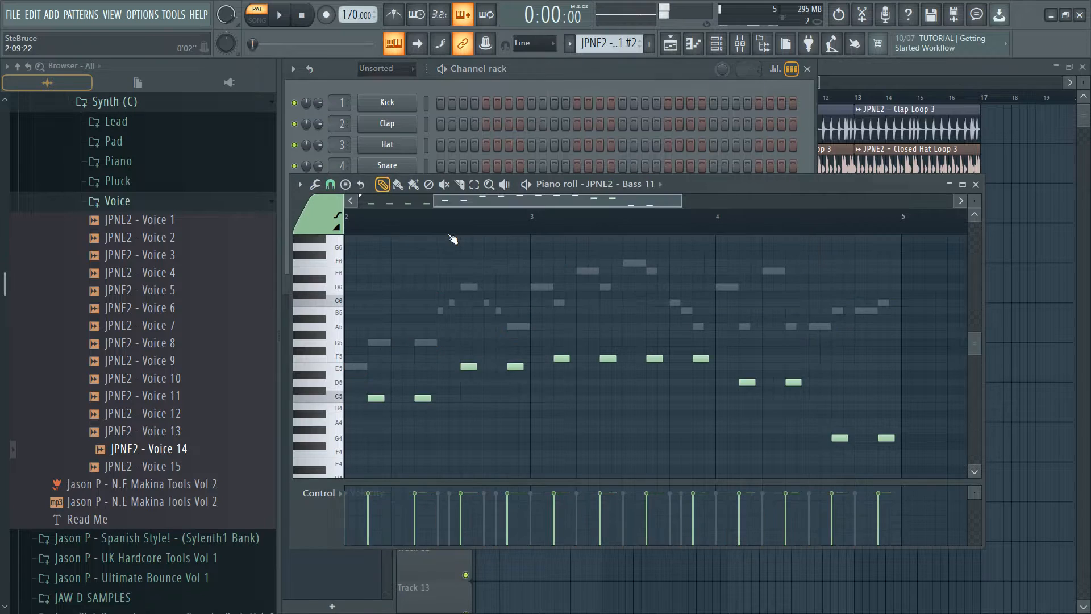
pyautogui.hotkey('ctrl', 'a')
pyautogui.click(545, 73)
pyautogui.click(488, 212)
pyautogui.scroll(-1, 505, 338)
pyautogui.hotkey('ctrl', 'v')
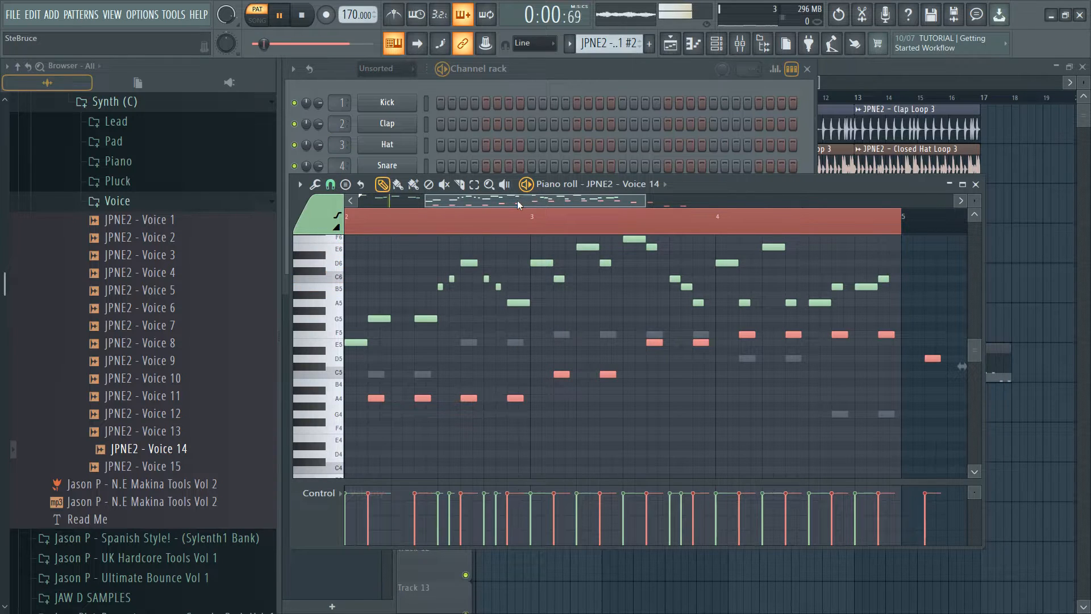
# Shift the pasted bass notes in Voice 14 to line up with the Bass 11 notes from bar 1, and play the pattern
pyautogui.press('space')
pyautogui.moveTo(518, 200); pyautogui.dragTo(351, 200)
pyautogui.hotkey('shift', 'Left')
pyautogui.hotkey('shift', 'Left')
pyautogui.hotkey('shift', 'Left')
pyautogui.hotkey('shift', 'Left')
pyautogui.hotkey('shift', 'Left')
pyautogui.hotkey('shift', 'Left')
pyautogui.hotkey('shift', 'Left')
pyautogui.hotkey('shift', 'Left')
pyautogui.hotkey('shift', 'Left')
pyautogui.hotkey('shift', 'Left')
pyautogui.hotkey('shift', 'Left')
pyautogui.hotkey('shift', 'Left')
pyautogui.hotkey('shift', 'Left')
pyautogui.hotkey('shift', 'Left')
pyautogui.hotkey('shift', 'Left')
pyautogui.hotkey('shift', 'Left')
pyautogui.hotkey('shift', 'Left')
pyautogui.hotkey('shift', 'Left')
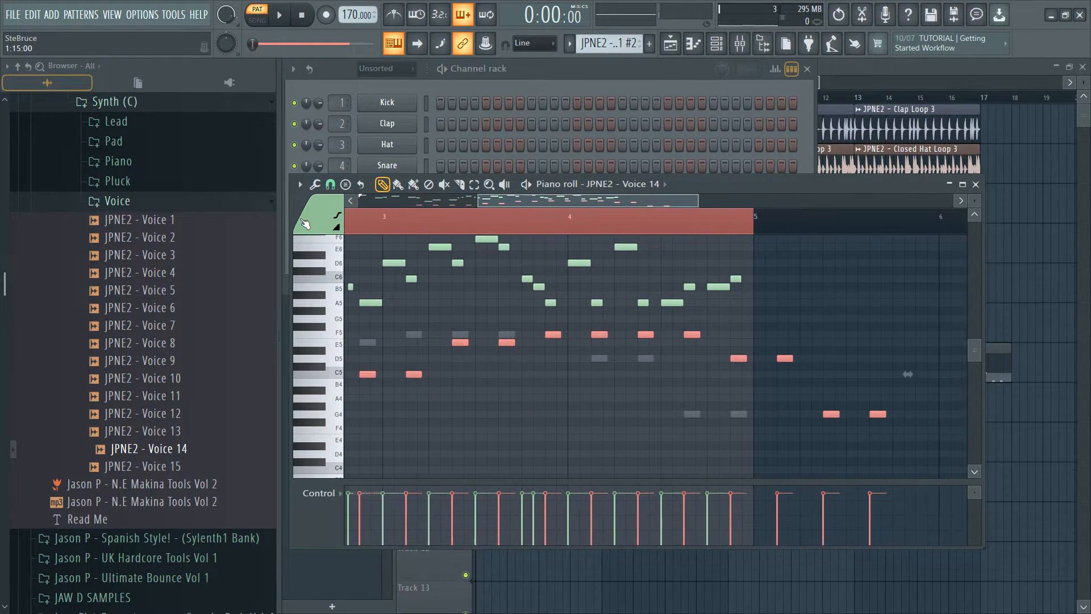
pyautogui.hotkey('shift', 'Right')
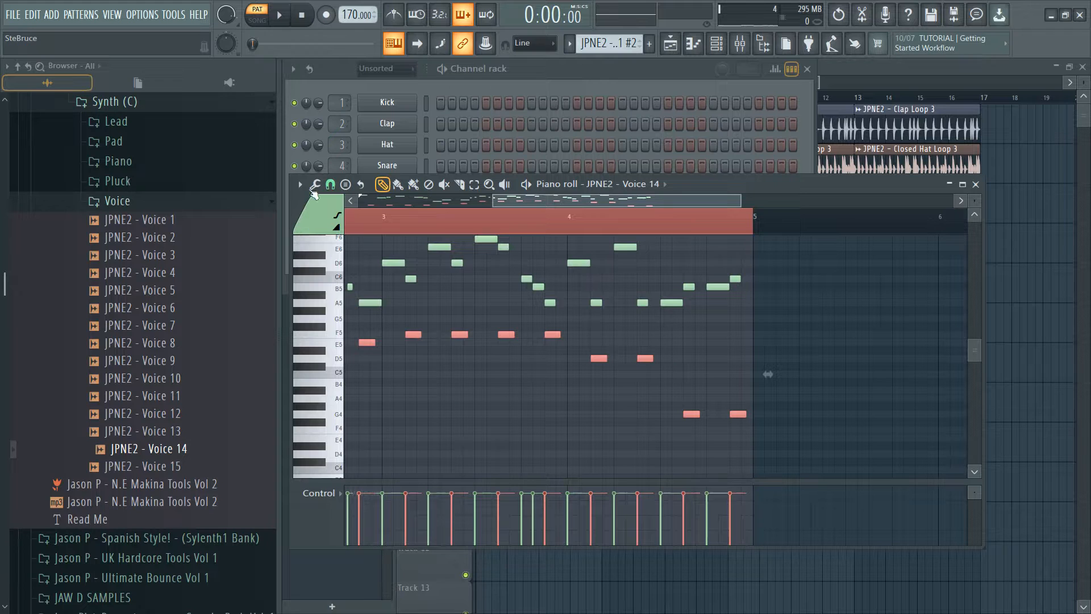
pyautogui.press('space')
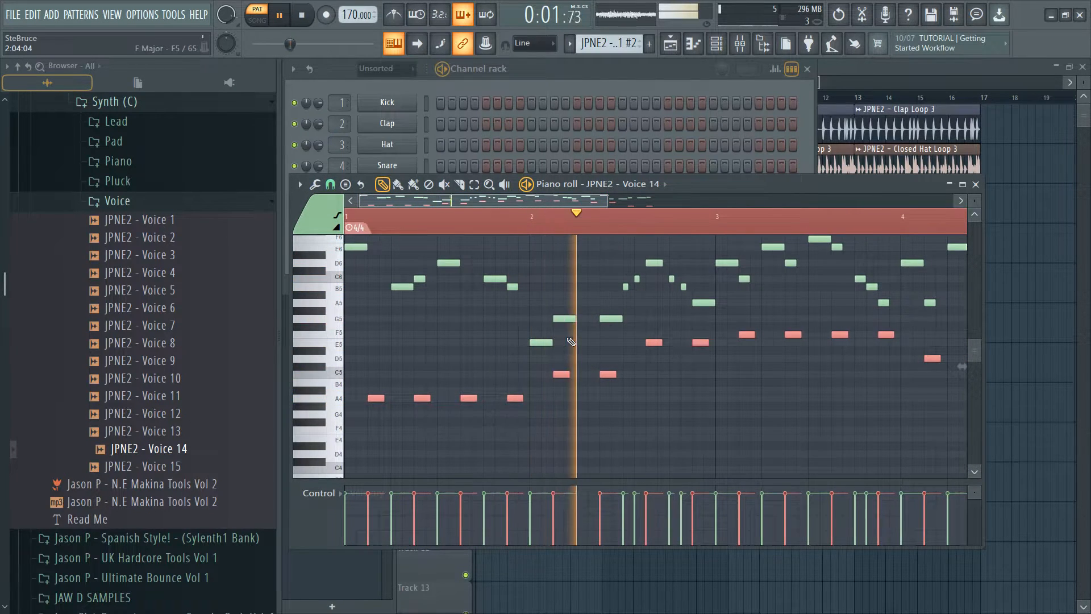
pyautogui.scroll(-2, 568, 338)
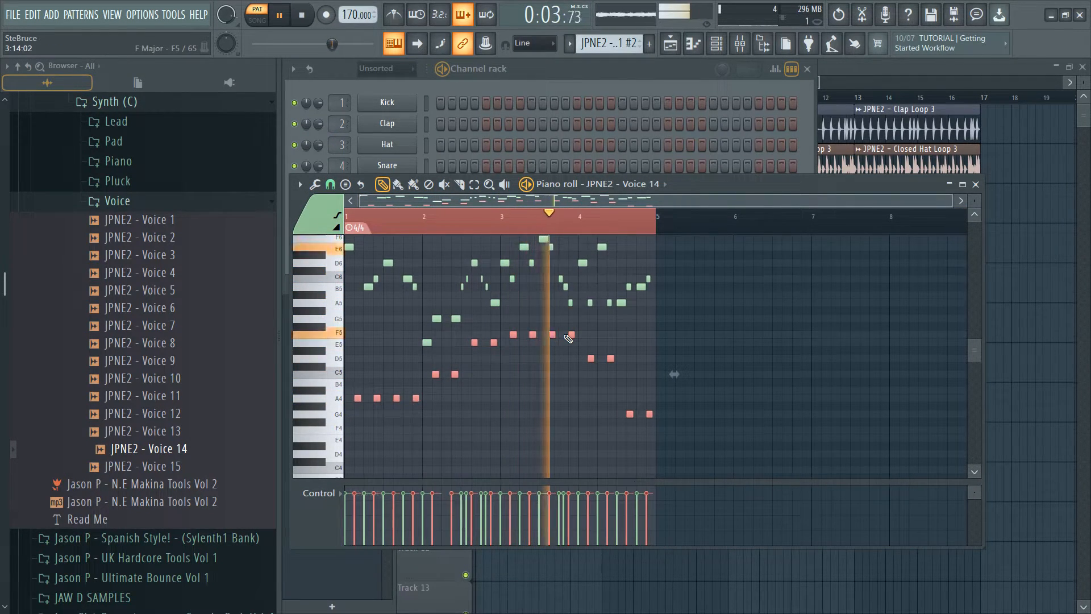
pyautogui.press('space')
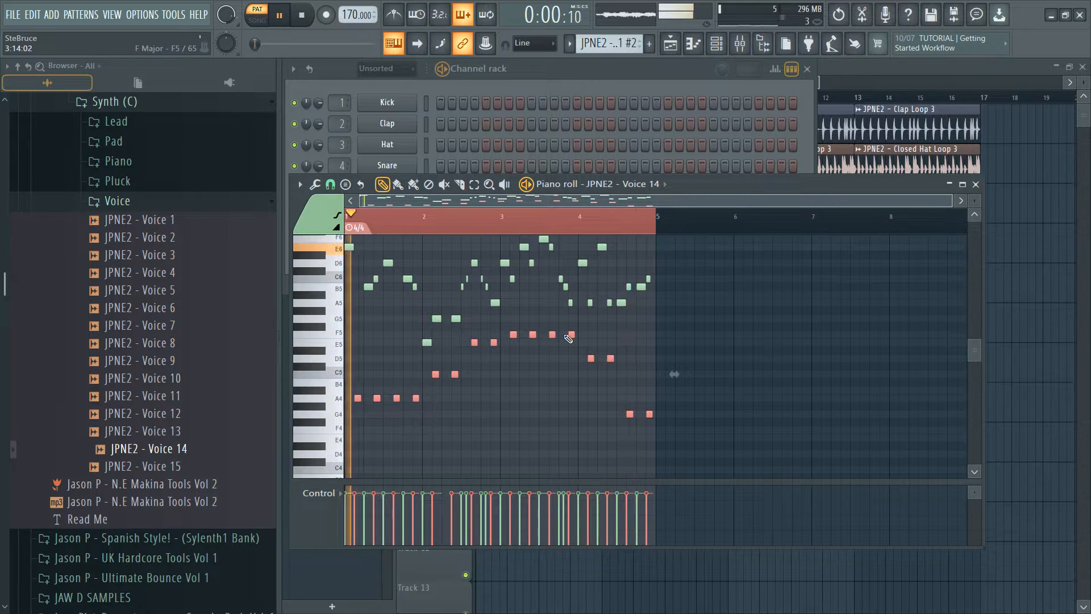
# Cut the bass notes from Voice 14 and load the Voice 6 sample into a clone of that channel
pyautogui.click(582, 76)
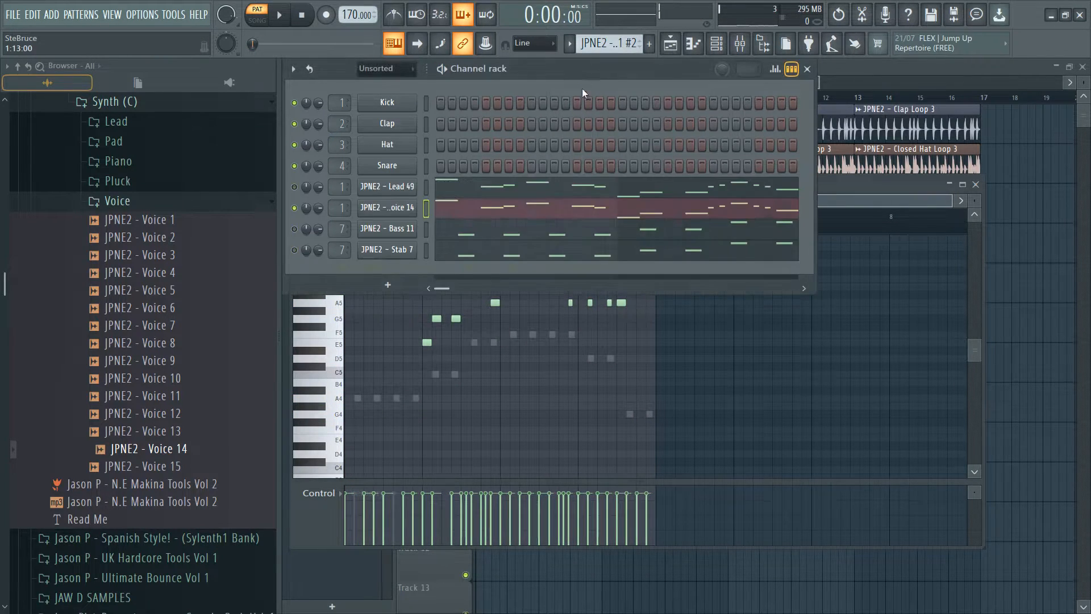
pyautogui.rightClick(373, 205)
pyautogui.click(442, 340)
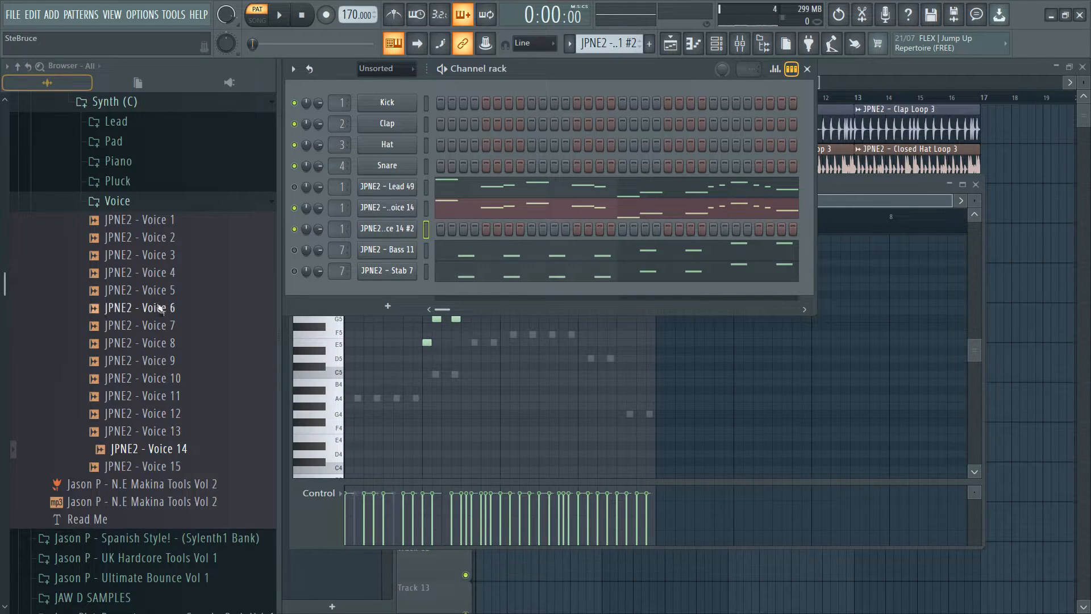
pyautogui.click(171, 329)
pyautogui.click(173, 309)
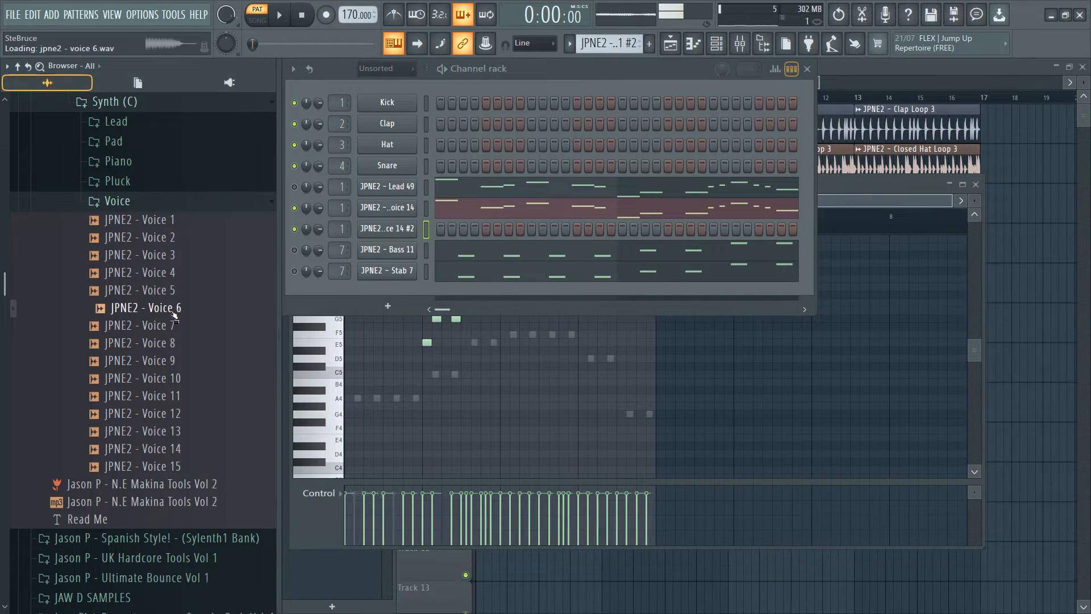
pyautogui.moveTo(347, 236); pyautogui.dragTo(353, 233)
# Paste the bass notes into the Voice 6 channel and raise them all by one octave during playback
pyautogui.rightClick(415, 230)
pyautogui.click(446, 231)
pyautogui.press('space')
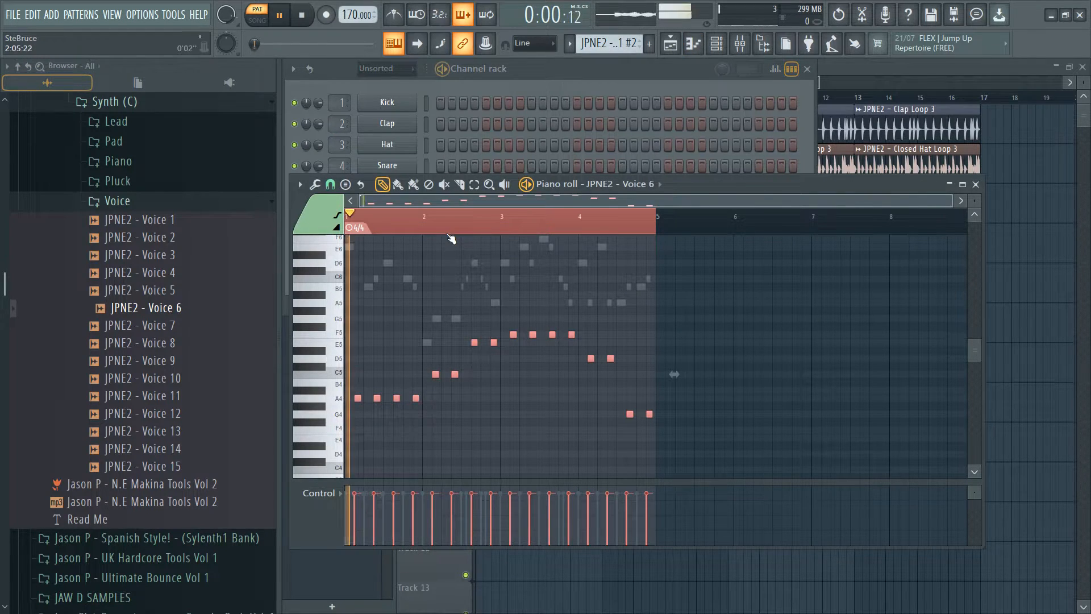
pyautogui.hotkey('ctrl', 'Up')
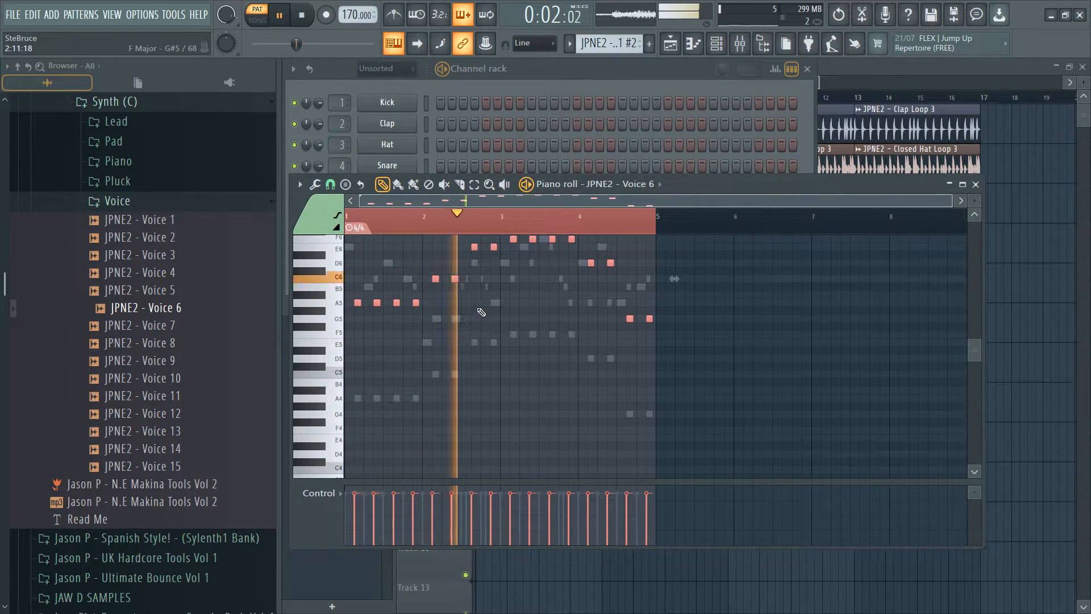
pyautogui.scroll(3, 483, 301)
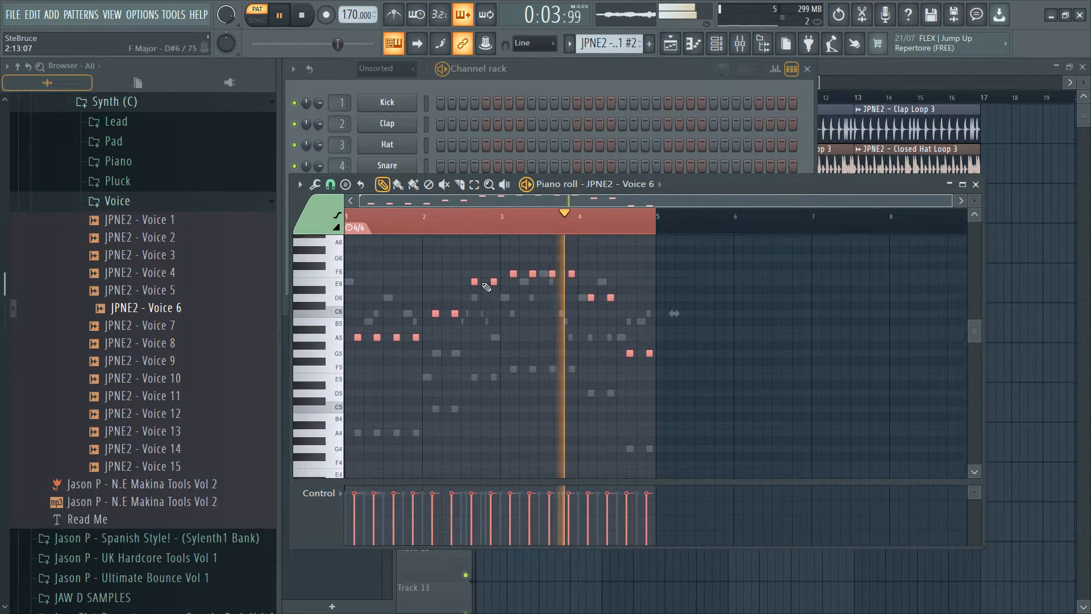
pyautogui.scroll(3, 486, 287)
pyautogui.press('space')
pyautogui.press('space')
pyautogui.press('space')
# Lower the Voice 6 notes from bar 2 to the middle of bar 4 by an octave, and try the bar 1 notes an octave lower
pyautogui.moveTo(432, 284); pyautogui.dragTo(642, 358)
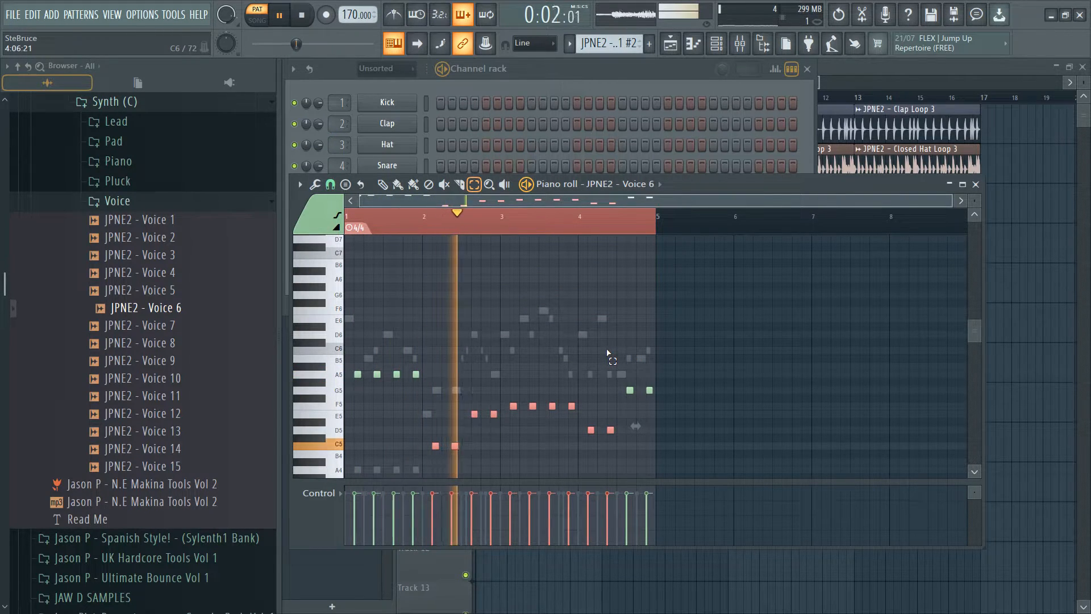
pyautogui.scroll(-3, 620, 365)
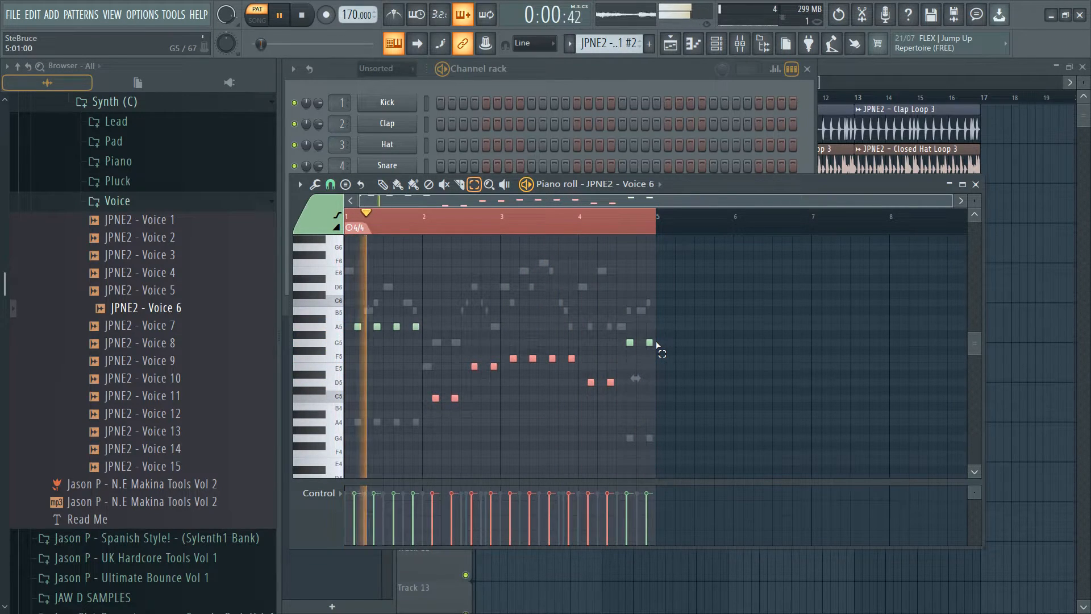
pyautogui.moveTo(439, 316); pyautogui.dragTo(345, 339)
pyautogui.hotkey('ctrl', 'Down')
pyautogui.hotkey('ctrl', 'Up')
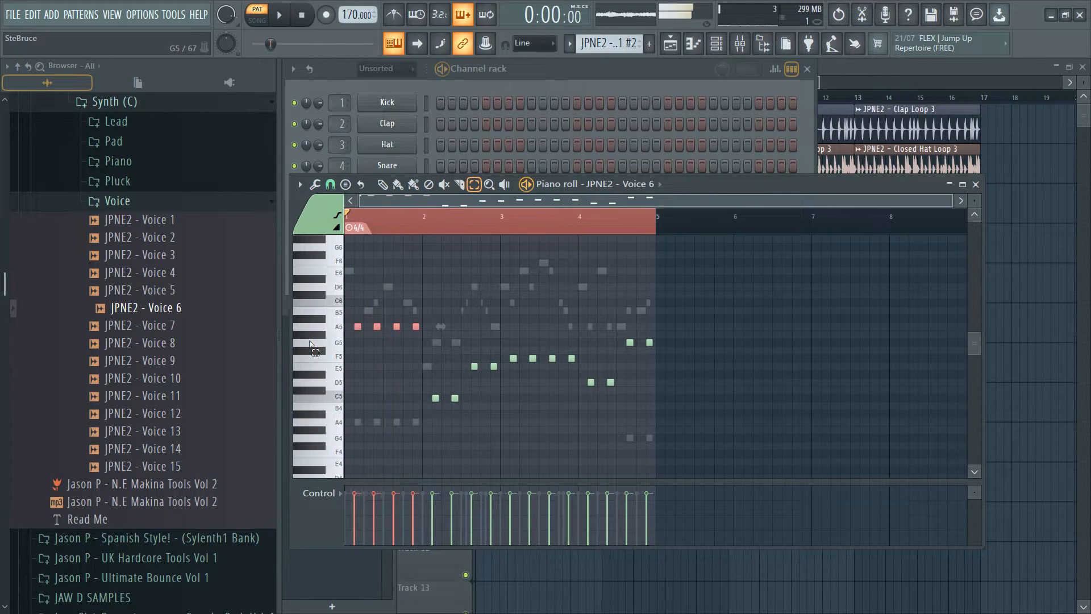
# Unmute all channels and play the layered Melody & Bass 1 #2 pattern
pyautogui.click(559, 76)
pyautogui.press('space')
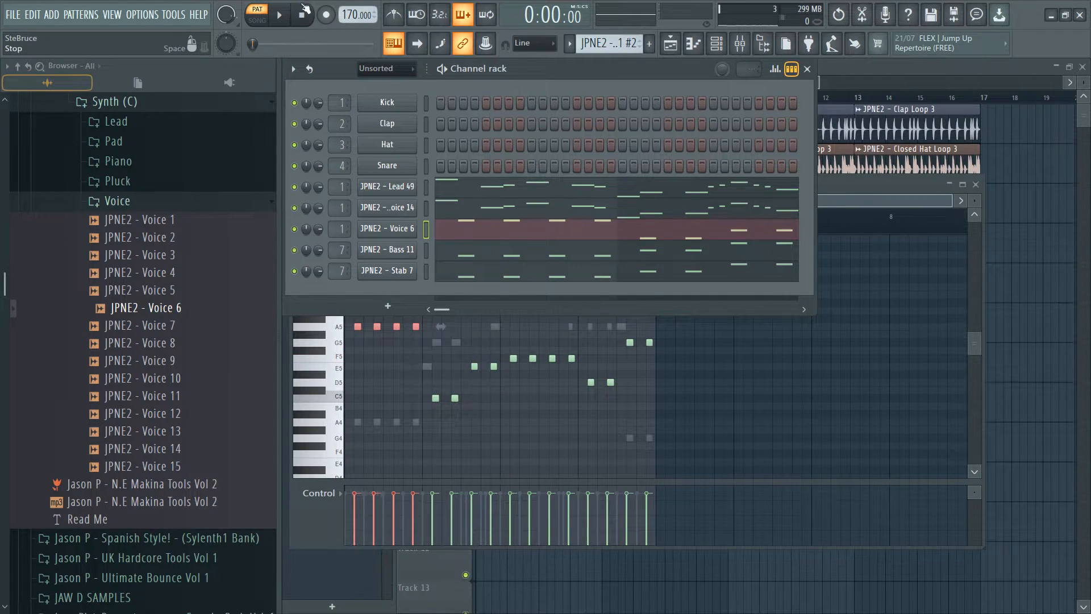
pyautogui.press('space')
pyautogui.press('space')
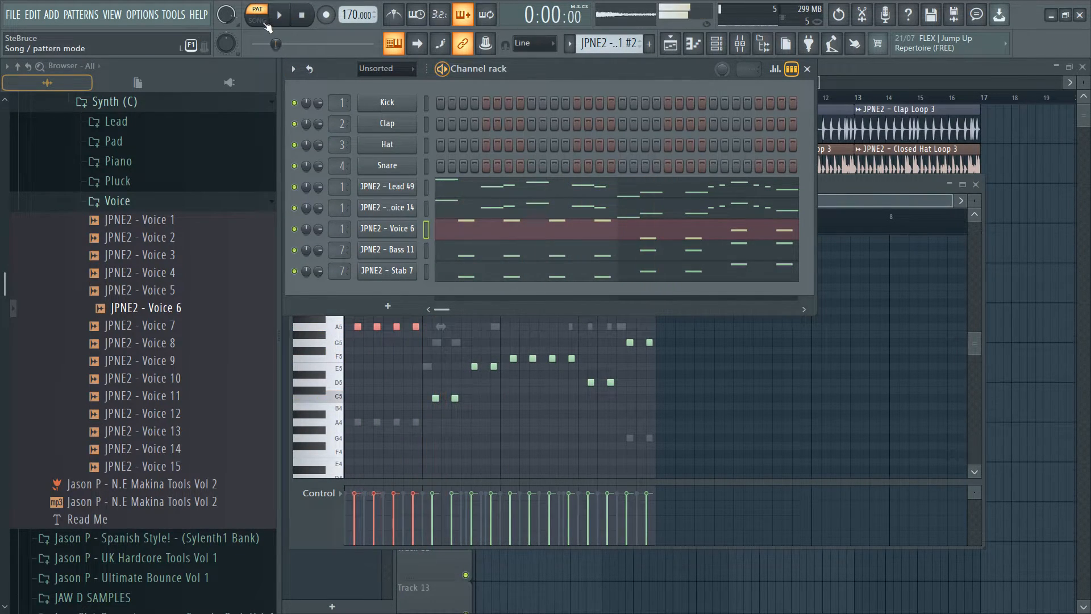
# Switch to song mode and play the arrangement from the start
pyautogui.click(265, 24)
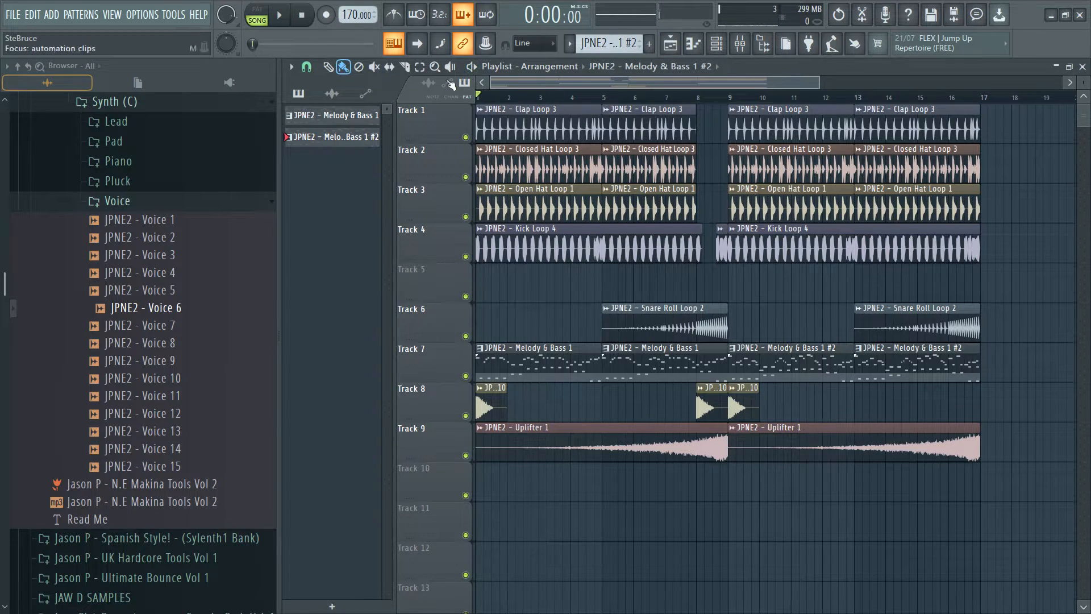
pyautogui.press('space')
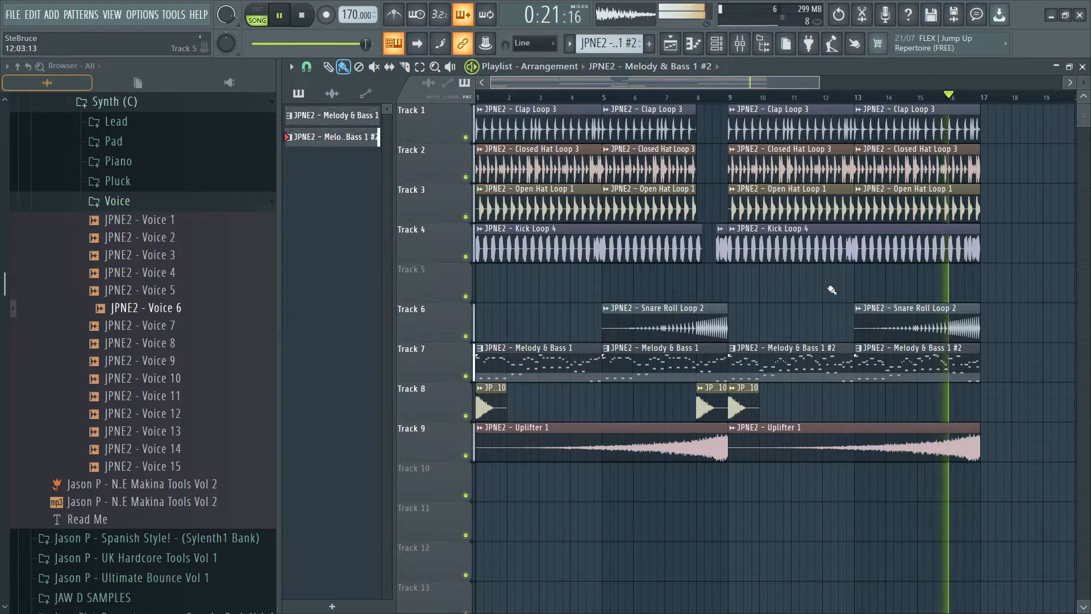
pyautogui.press('space')
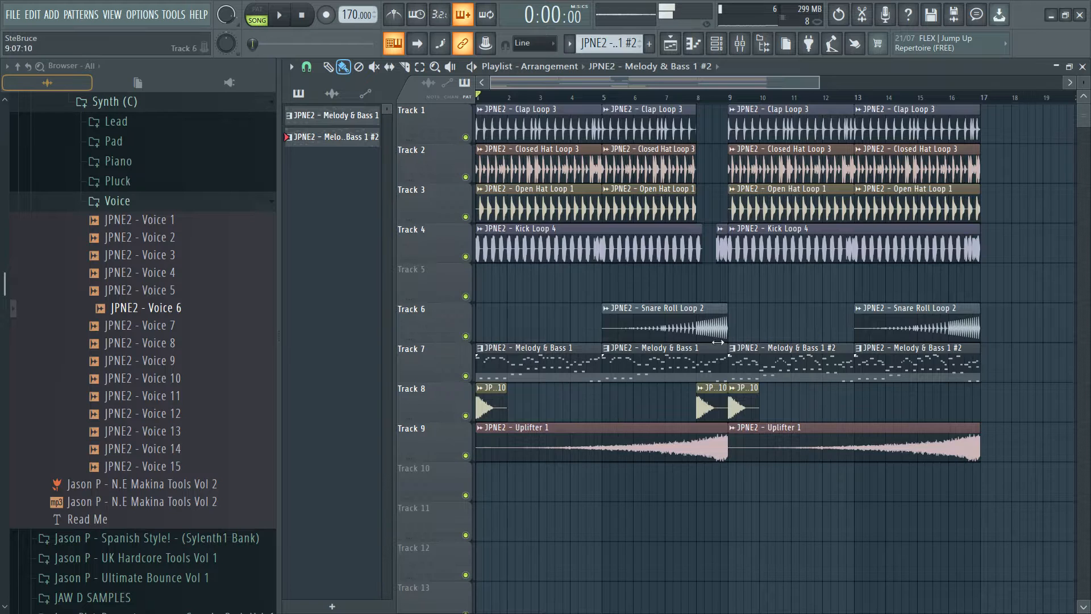
# Cut the Bass 11 and Stab 7 notes from the Melody & Bass 1 pattern
pyautogui.doubleClick(578, 351)
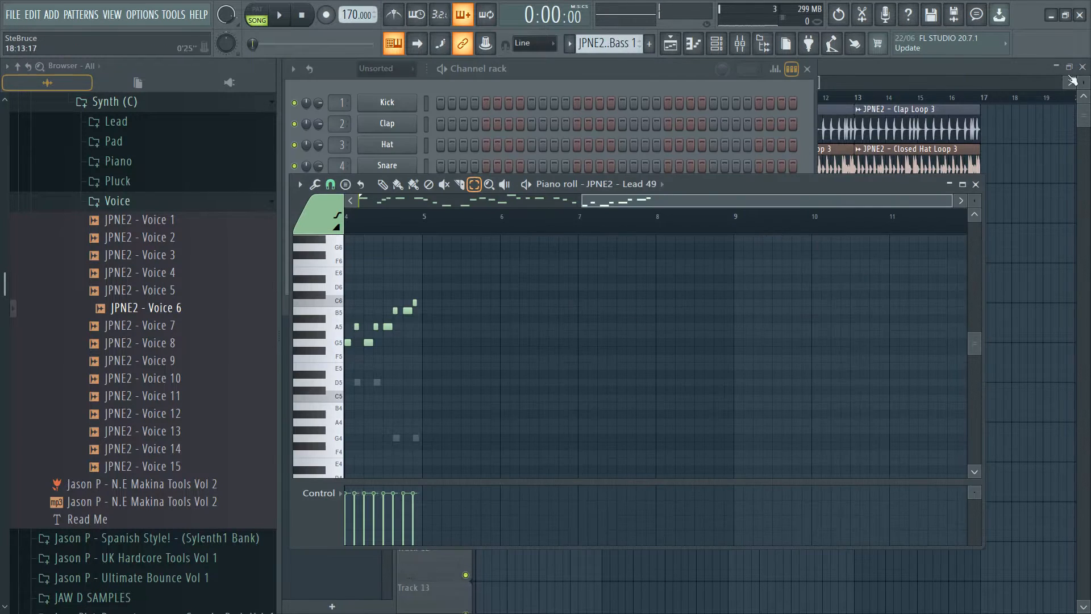
pyautogui.click(637, 89)
pyautogui.moveTo(426, 271); pyautogui.dragTo(429, 257)
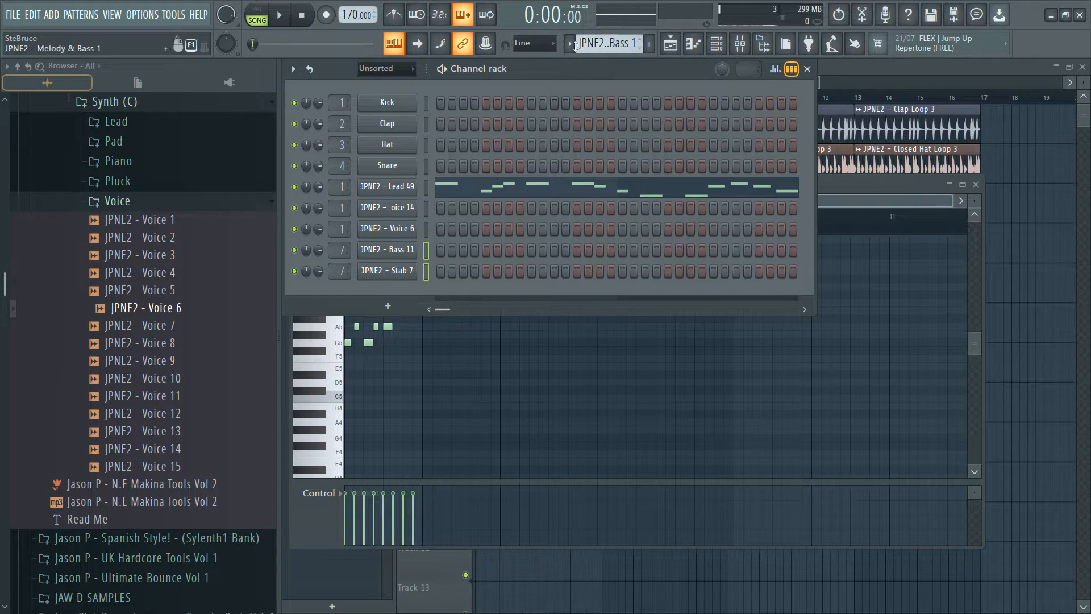
# Create a new pattern named Bass and paste the cut notes into it
pyautogui.click(569, 43)
pyautogui.click(706, 74)
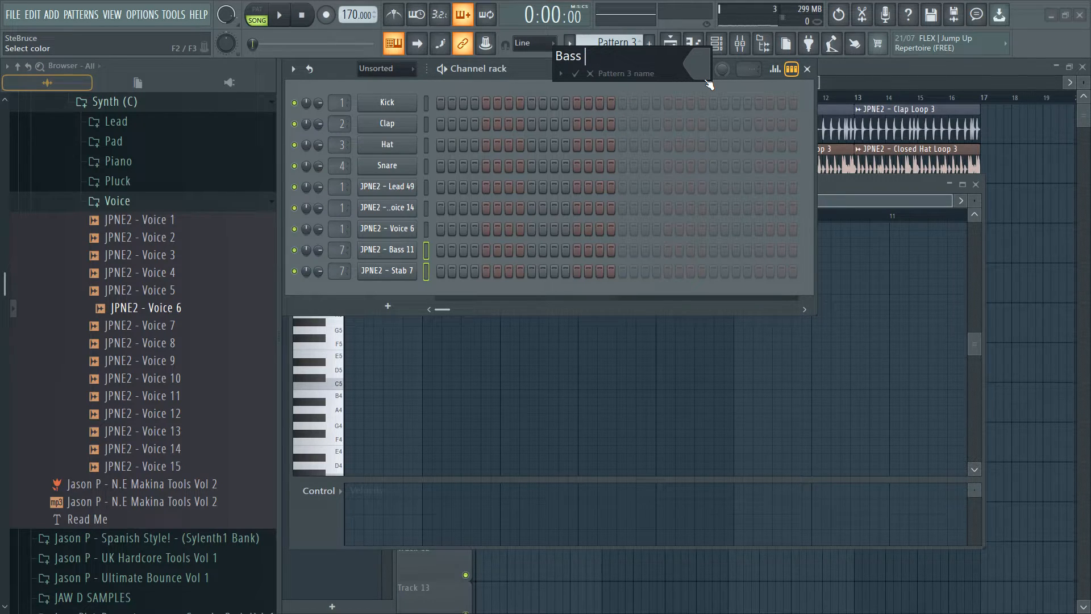
pyautogui.write('Bass')
pyautogui.press('BackSpace')
pyautogui.press('Return')
pyautogui.hotkey('ctrl', 'v')
# Move the Stab 7 notes out of the Bass pattern into a new pattern named Stab
pyautogui.click(426, 271)
pyautogui.click(608, 42)
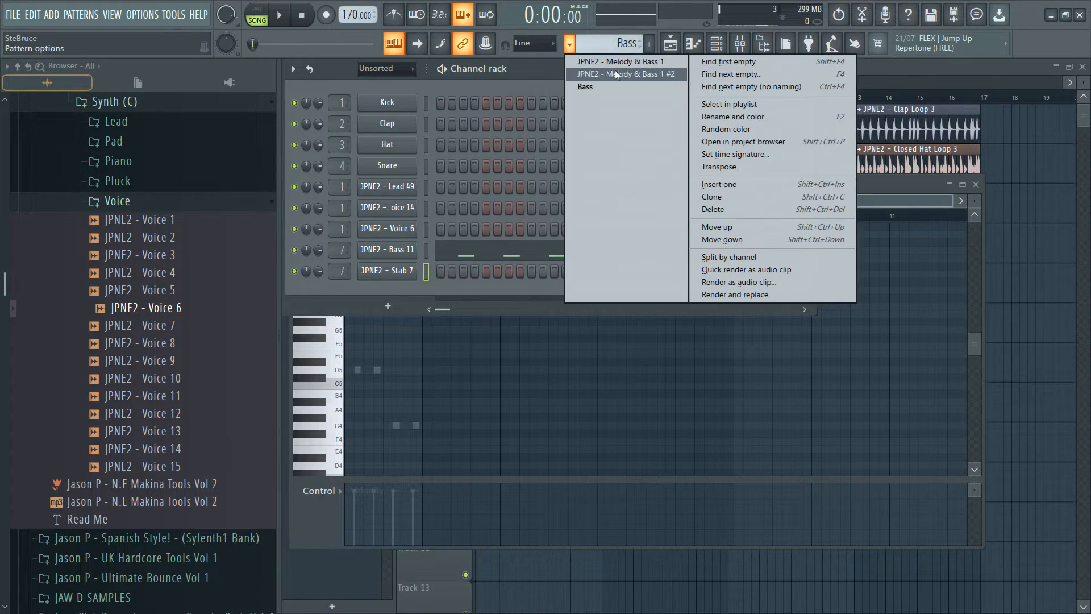
pyautogui.click(714, 78)
pyautogui.write('Stab')
pyautogui.press('Return')
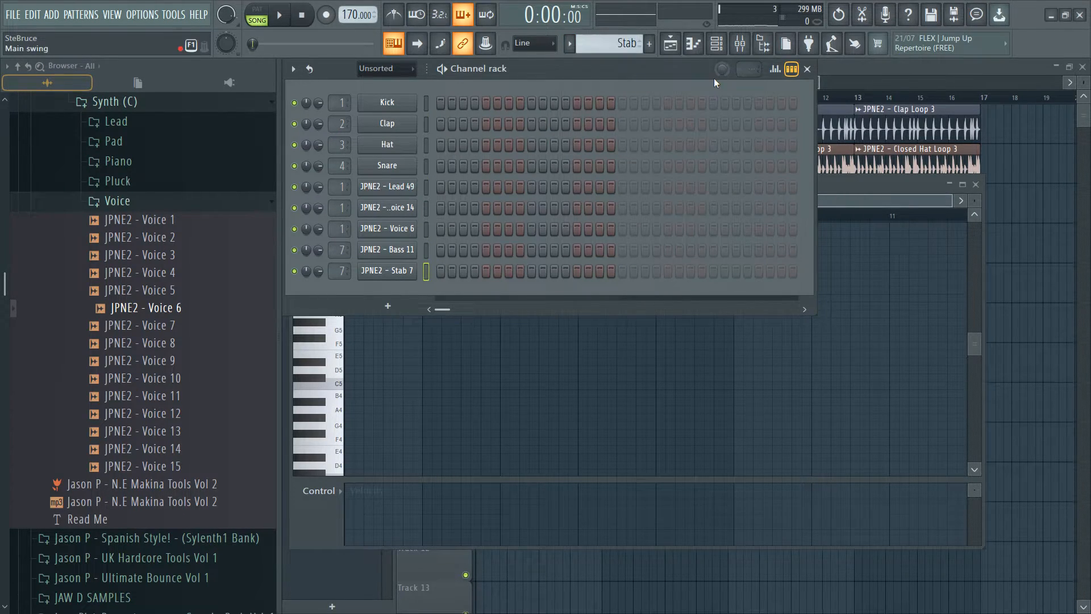
pyautogui.hotkey('ctrl', 'v')
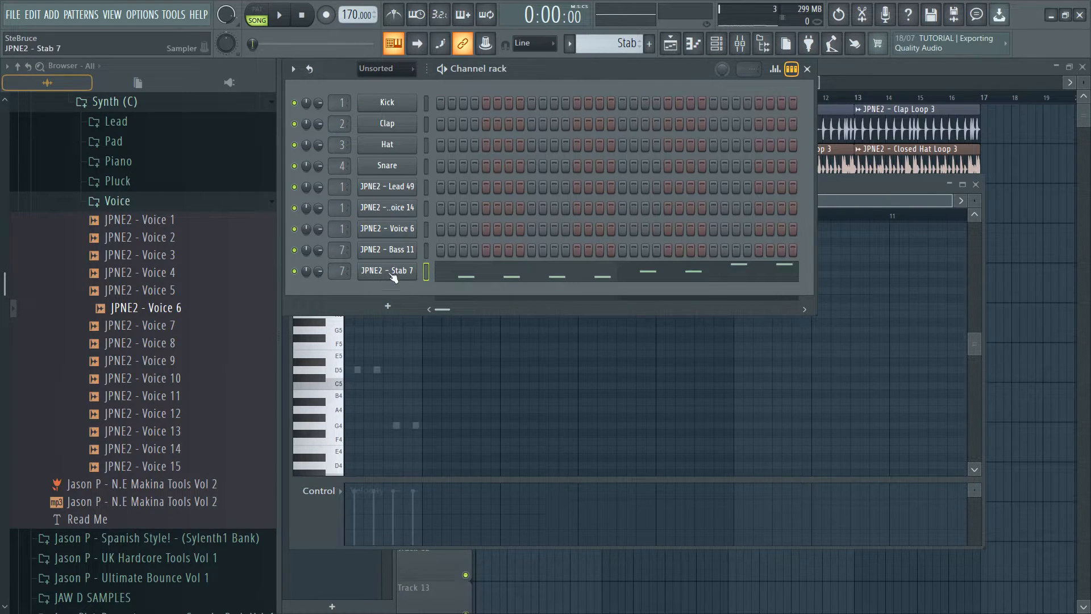
# Cut the Bass 11 and Stab 7 notes from the Melody & Bass 1 #2 pattern
pyautogui.press('F5')
pyautogui.doubleClick(784, 373)
pyautogui.click(557, 75)
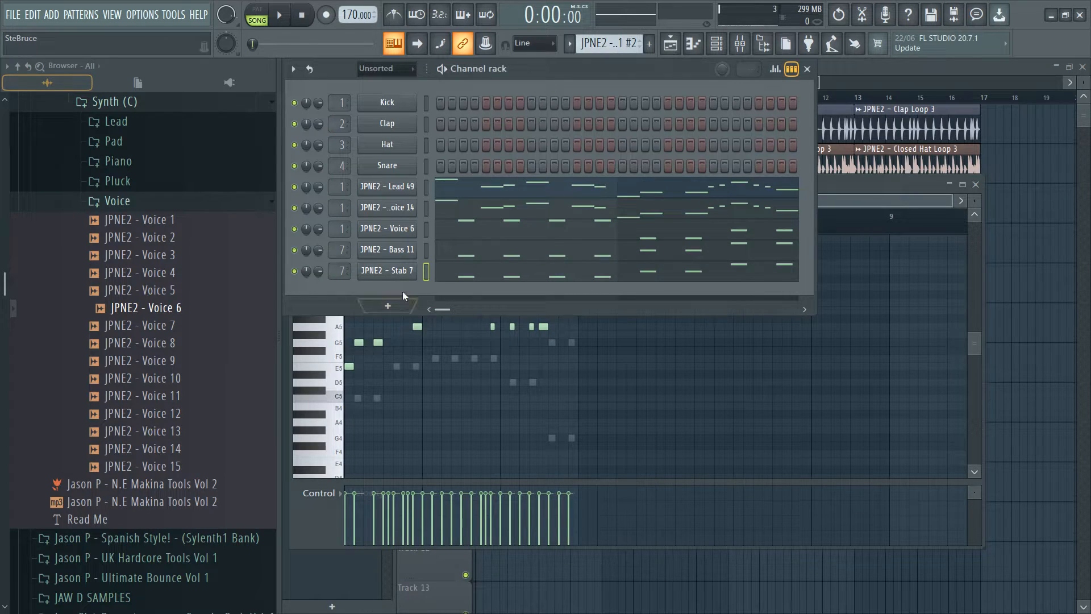
pyautogui.hotkey('ctrl', 'x')
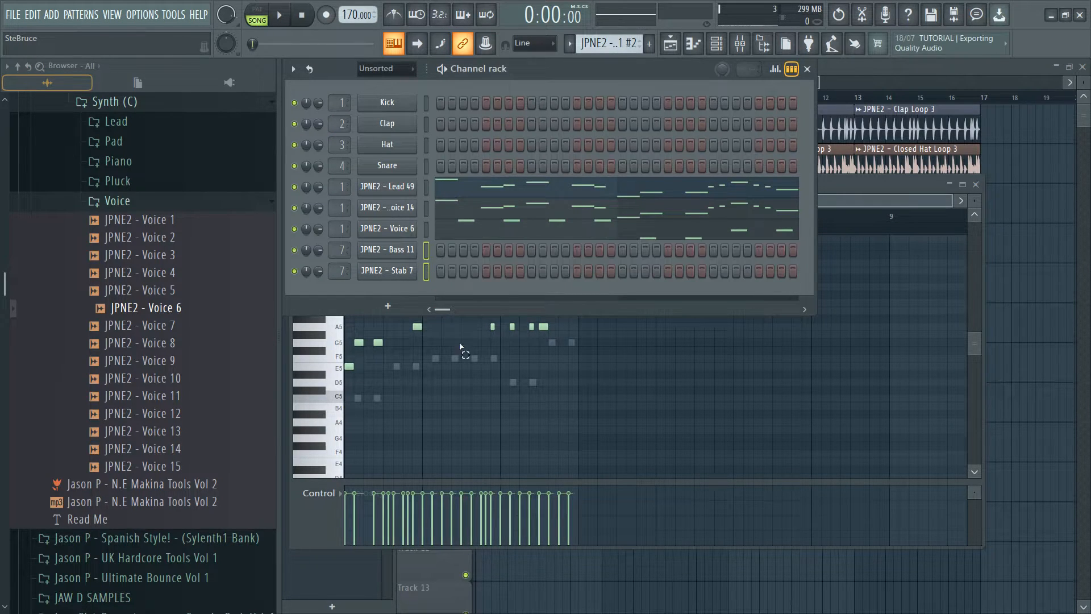
# Select the Bass pattern in the playlist and insert one empty track above the Snare Roll Loop 2 track
pyautogui.click(1010, 427)
pyautogui.click(350, 161)
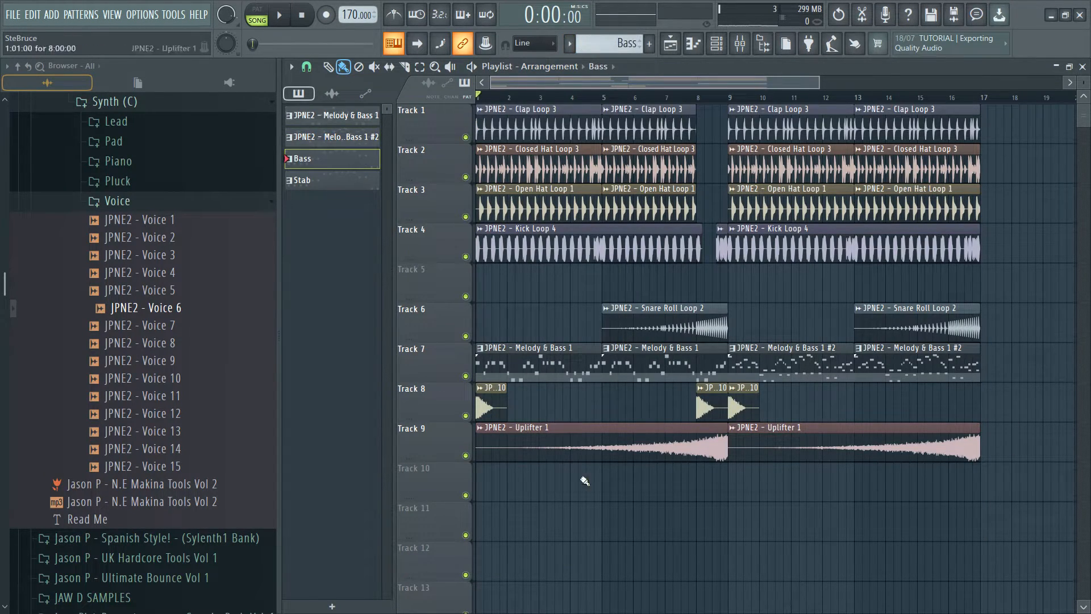
pyautogui.rightClick(435, 328)
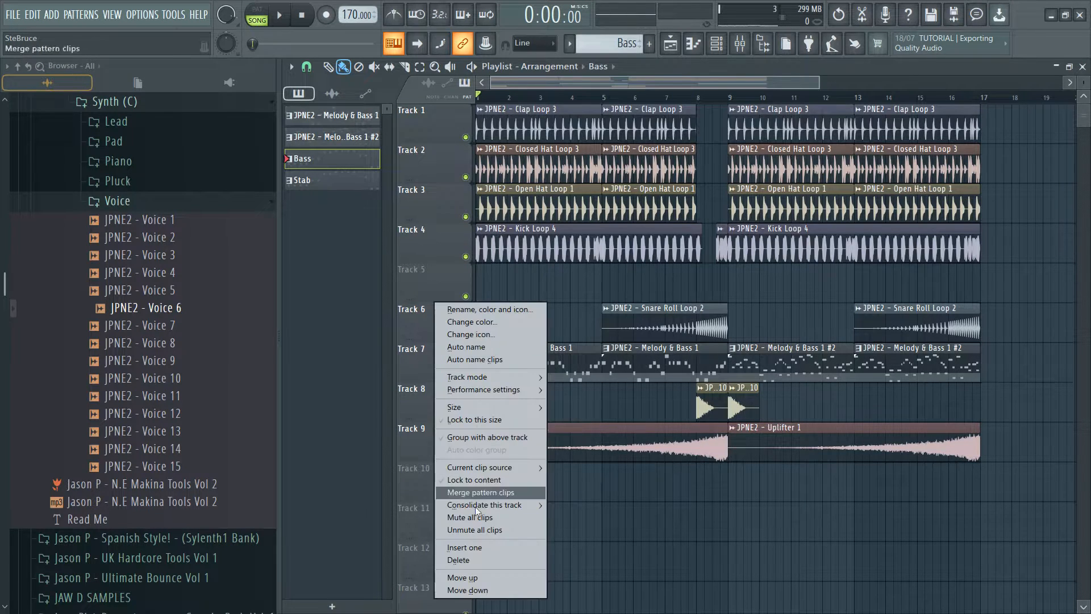
pyautogui.click(476, 546)
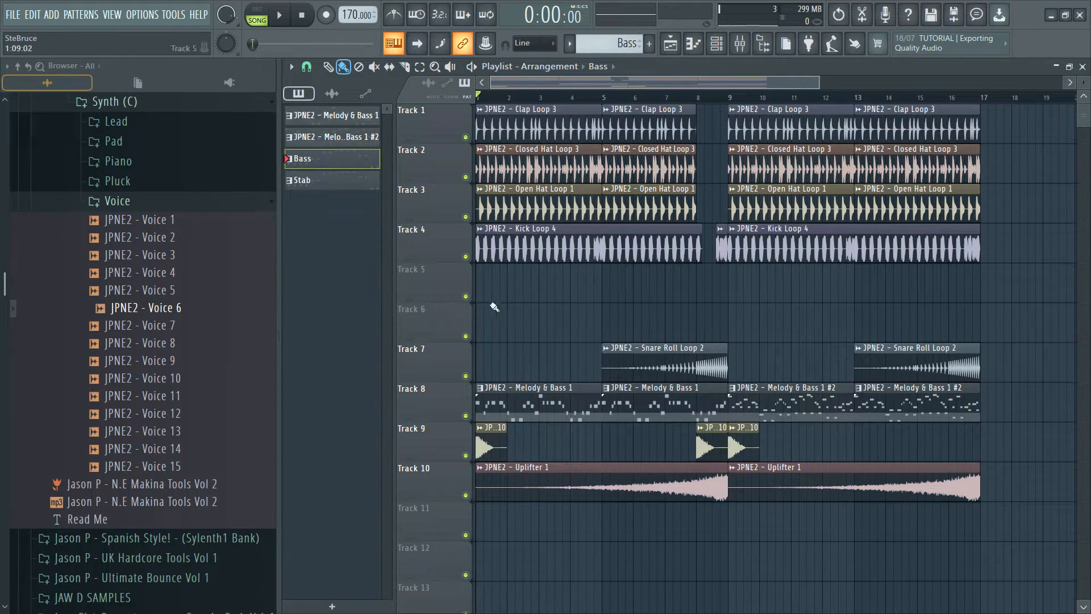
# Paint Bass clips along Track 5 and Stab clips along Track 6 from bar 1 through bar 16
pyautogui.moveTo(482, 283); pyautogui.dragTo(960, 288)
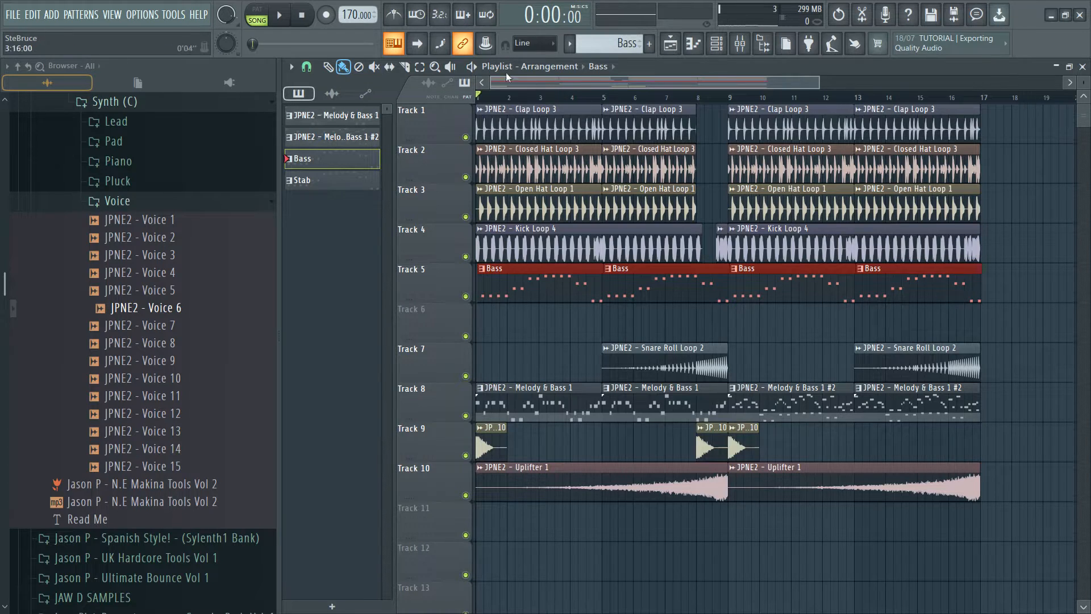
pyautogui.click(326, 183)
pyautogui.moveTo(482, 331); pyautogui.dragTo(965, 332)
# Set the playlist snap to Events and trim the second Bass clip on Track 5 to end around bar 8
pyautogui.click(725, 282)
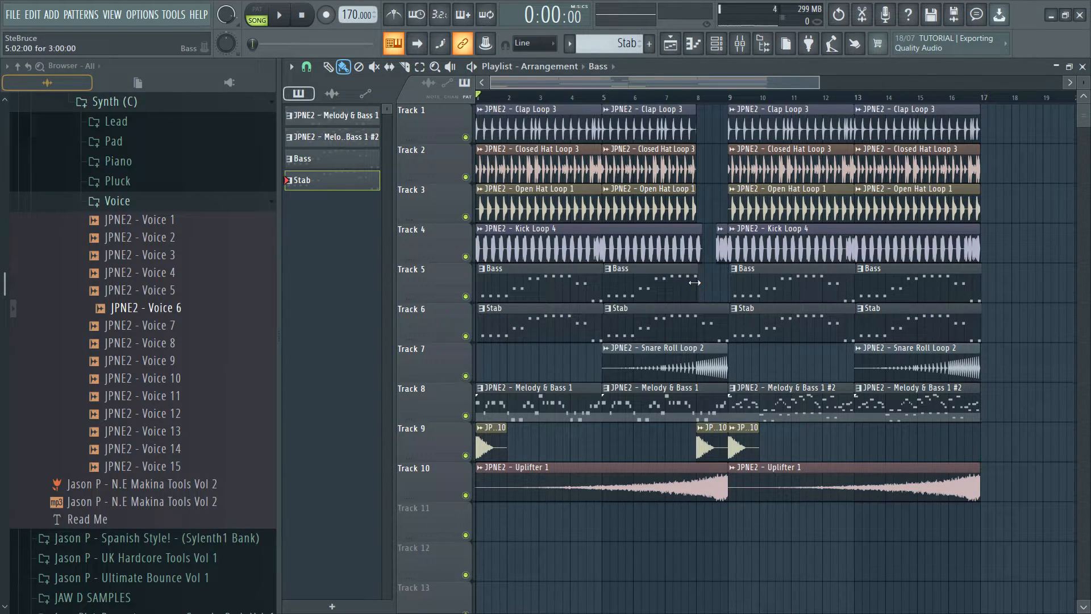
pyautogui.click(306, 66)
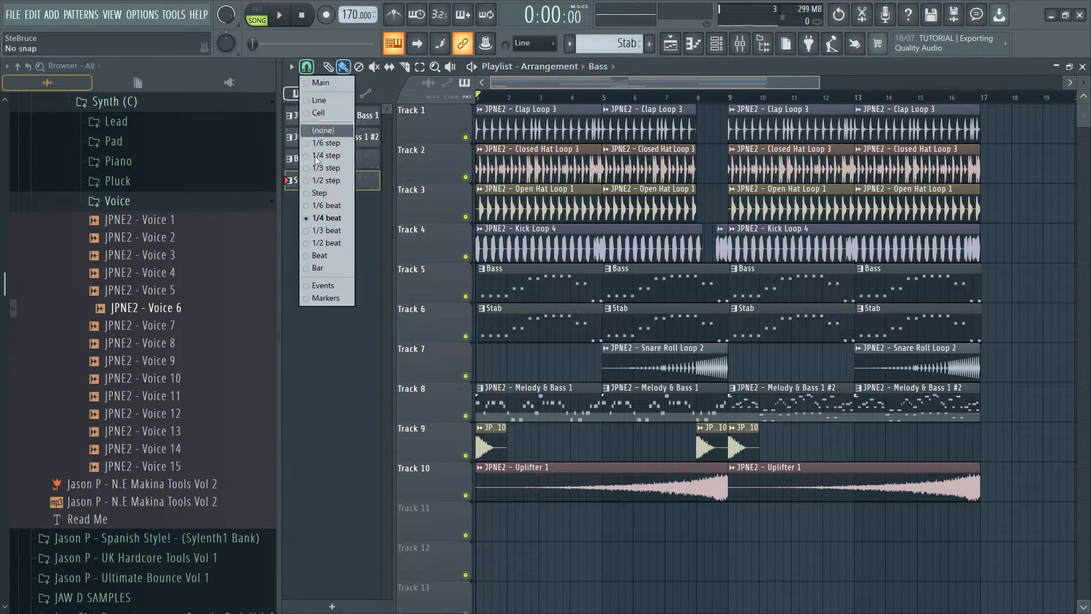
pyautogui.click(324, 286)
pyautogui.moveTo(726, 280); pyautogui.dragTo(700, 279)
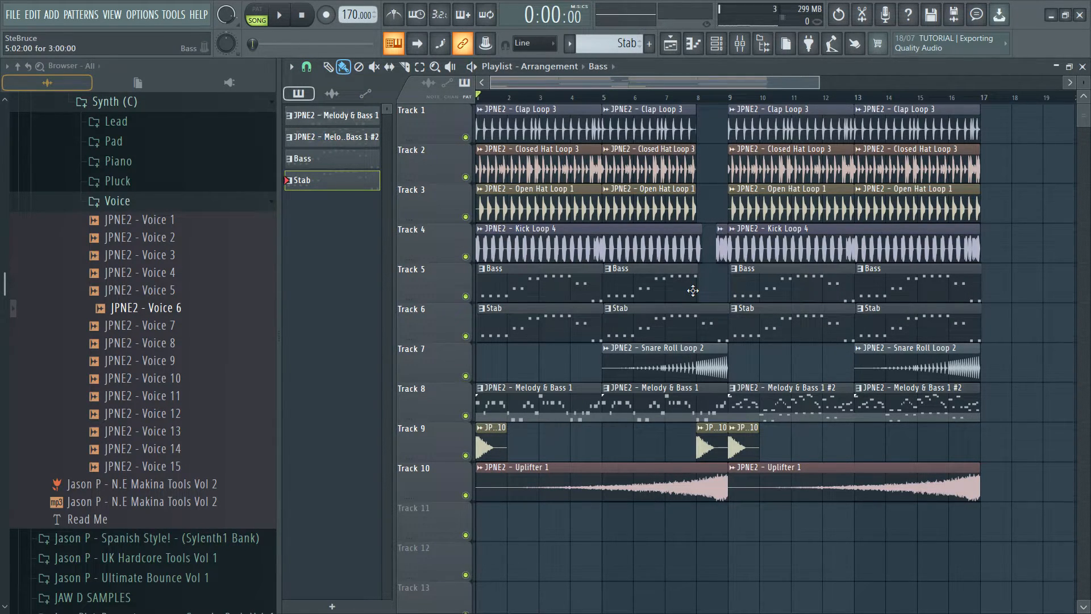
# Align all Bass and Stab clips with the start of bar 1 and trim the second Stab clip to end at bar 8
pyautogui.click(423, 73)
pyautogui.moveTo(518, 289); pyautogui.dragTo(919, 330)
pyautogui.click(529, 293)
pyautogui.click(566, 361)
pyautogui.moveTo(727, 321); pyautogui.dragTo(698, 321)
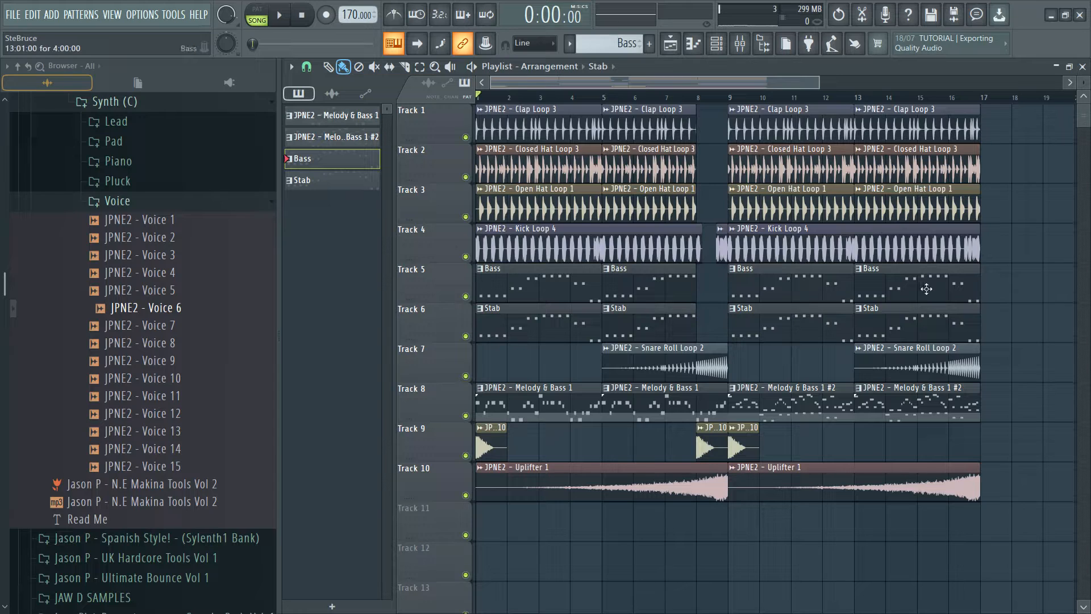
# Trim the last Bass and Stab clips to end at bar 16 and extend the second ones to bar 9
pyautogui.moveTo(978, 280); pyautogui.dragTo(951, 281)
pyautogui.moveTo(978, 321); pyautogui.dragTo(960, 329)
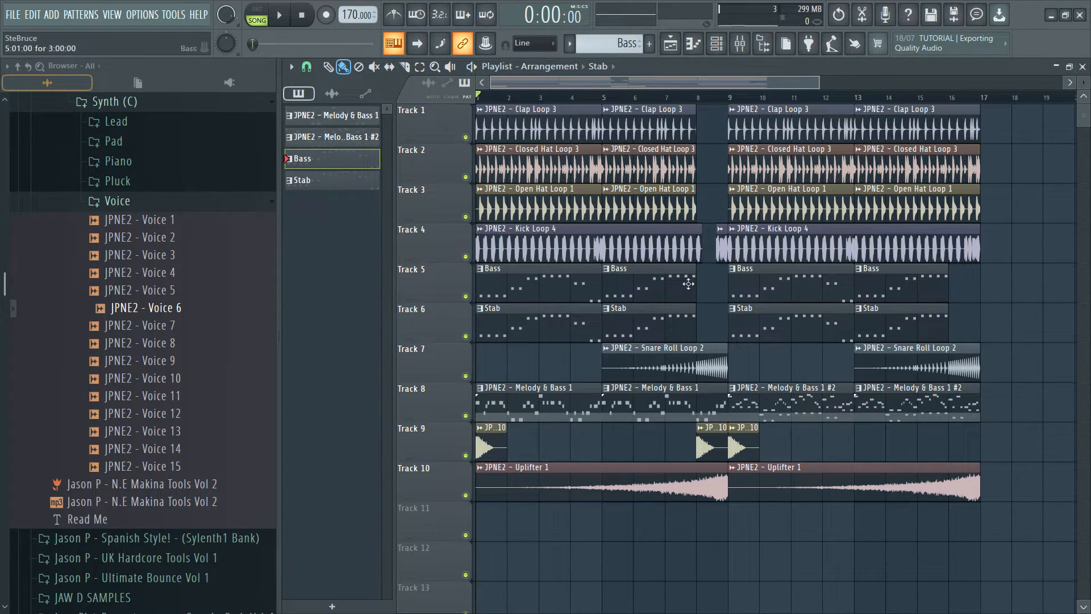
pyautogui.moveTo(696, 283); pyautogui.dragTo(727, 283)
pyautogui.moveTo(692, 320); pyautogui.dragTo(718, 319)
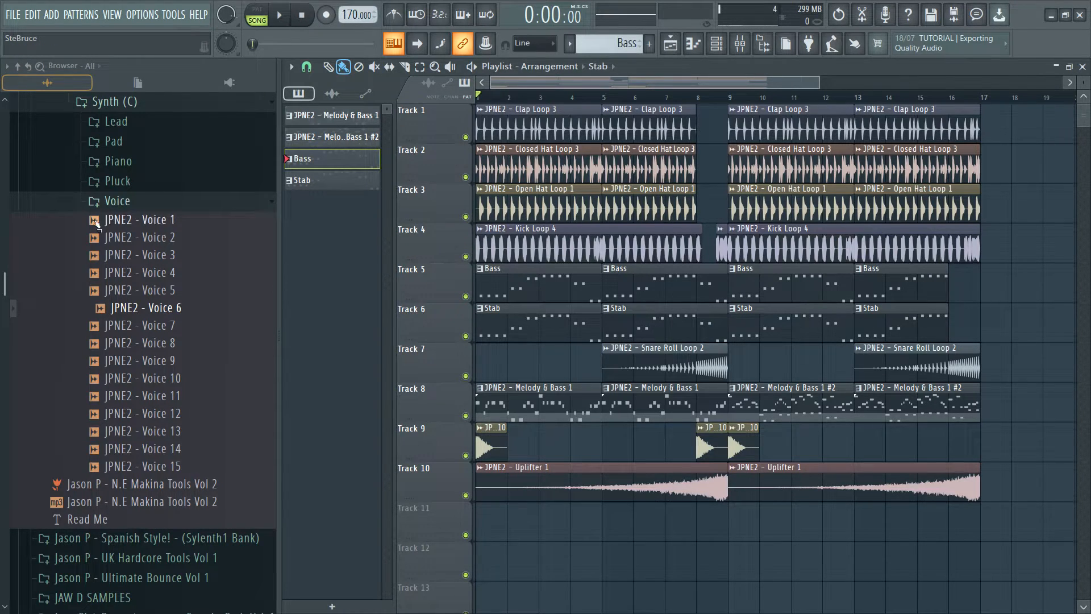
# Collapse the Voice and Synth sample folders in the browser and play back the arrangement
pyautogui.click(125, 200)
pyautogui.click(130, 110)
pyautogui.press('space')
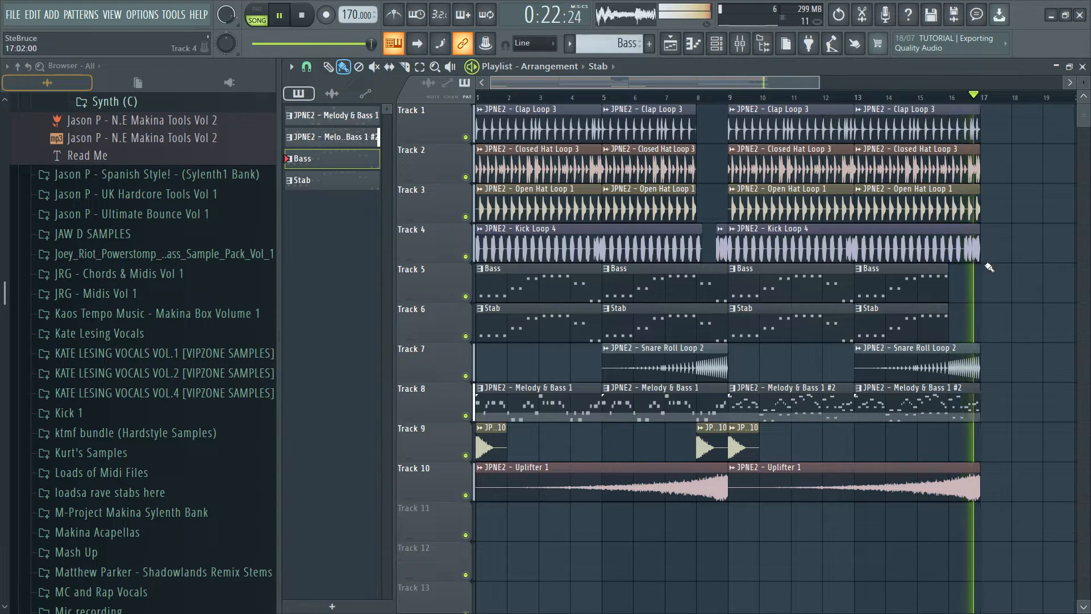
pyautogui.press('space')
# Cut the Voice 6 notes from the Melody & Bass 1 #2 pattern
pyautogui.moveTo(662, 84); pyautogui.dragTo(765, 73)
pyautogui.doubleClick(728, 395)
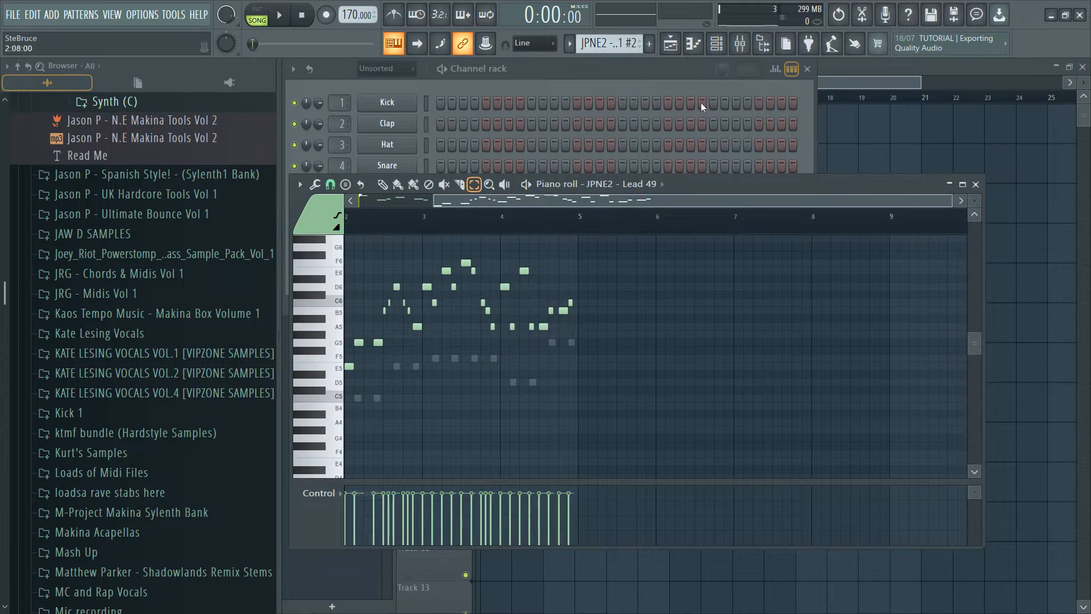
pyautogui.click(645, 90)
pyautogui.click(424, 233)
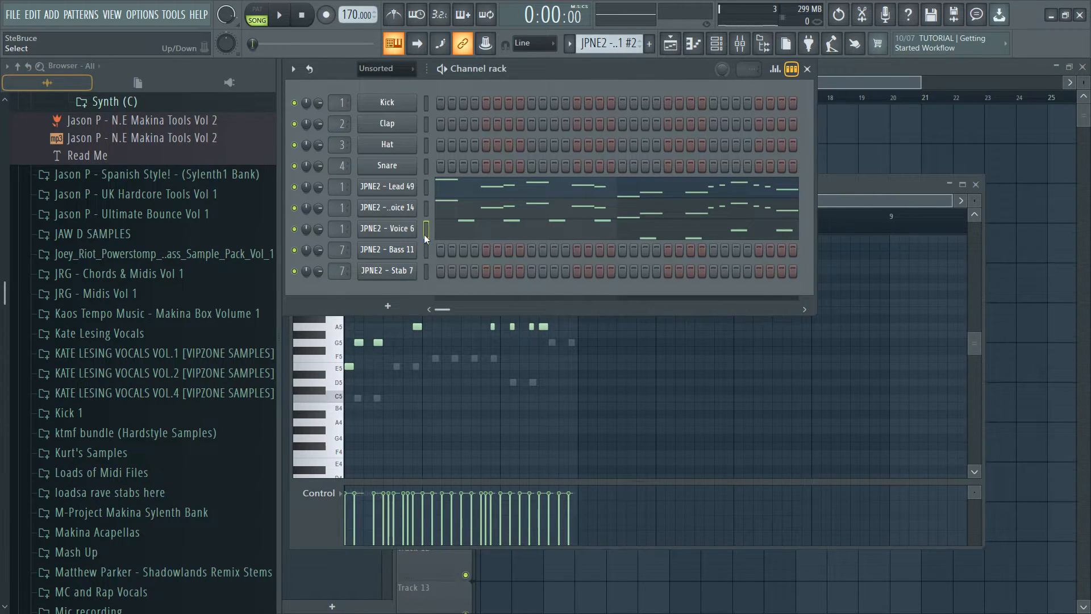
pyautogui.hotkey('ctrl', 'x')
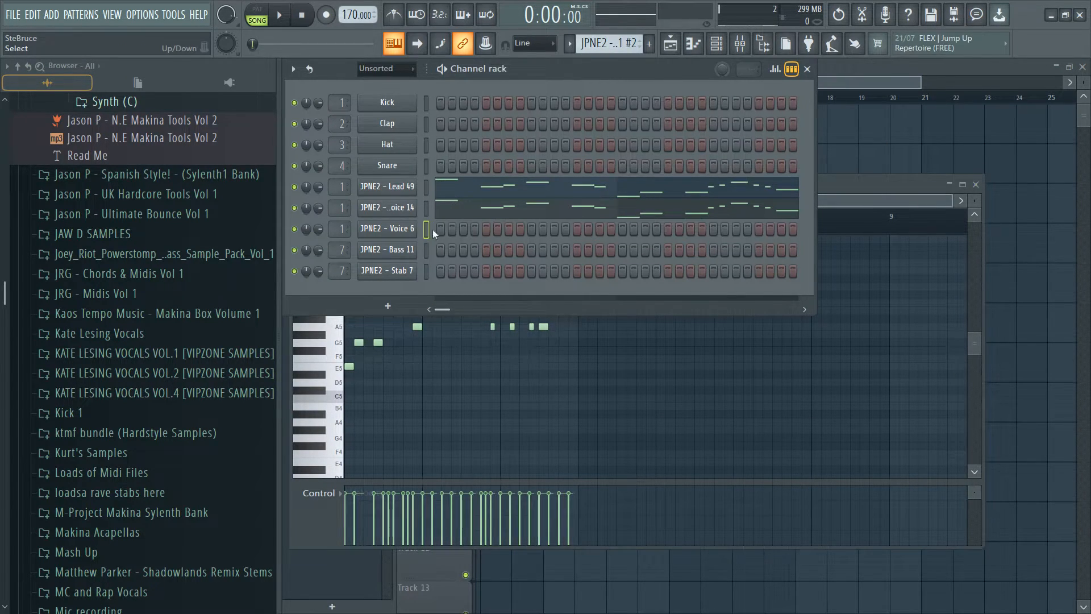
# Create a new pattern named Voice Stab, paste the cut Voice 6 notes into it and return to the playlist
pyautogui.click(569, 48)
pyautogui.click(714, 83)
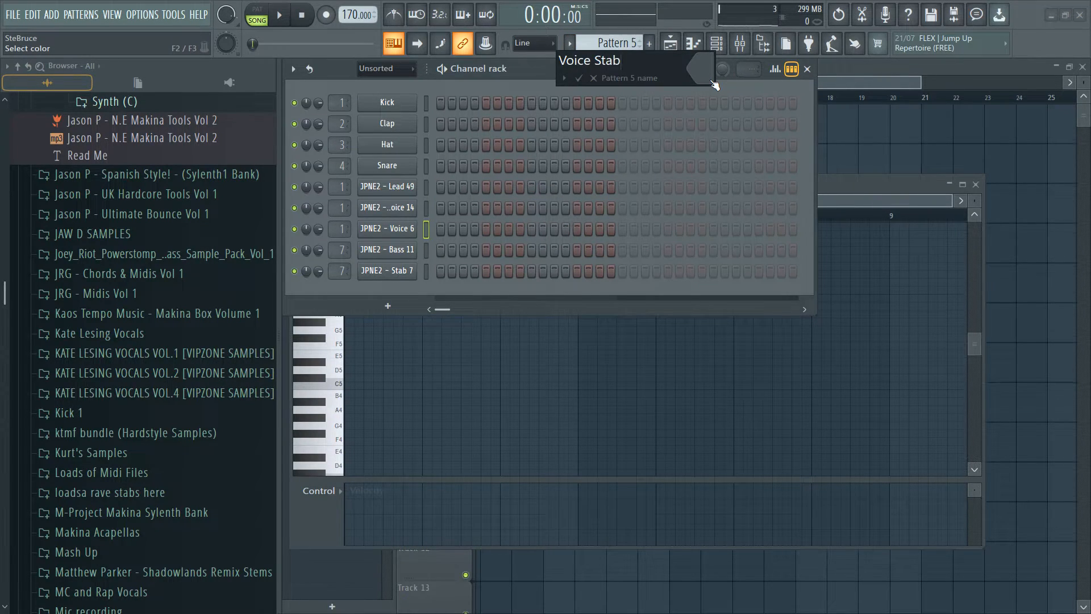
pyautogui.write('Voice Stab')
pyautogui.press('Return')
pyautogui.hotkey('ctrl', 'v')
pyautogui.press('F5')
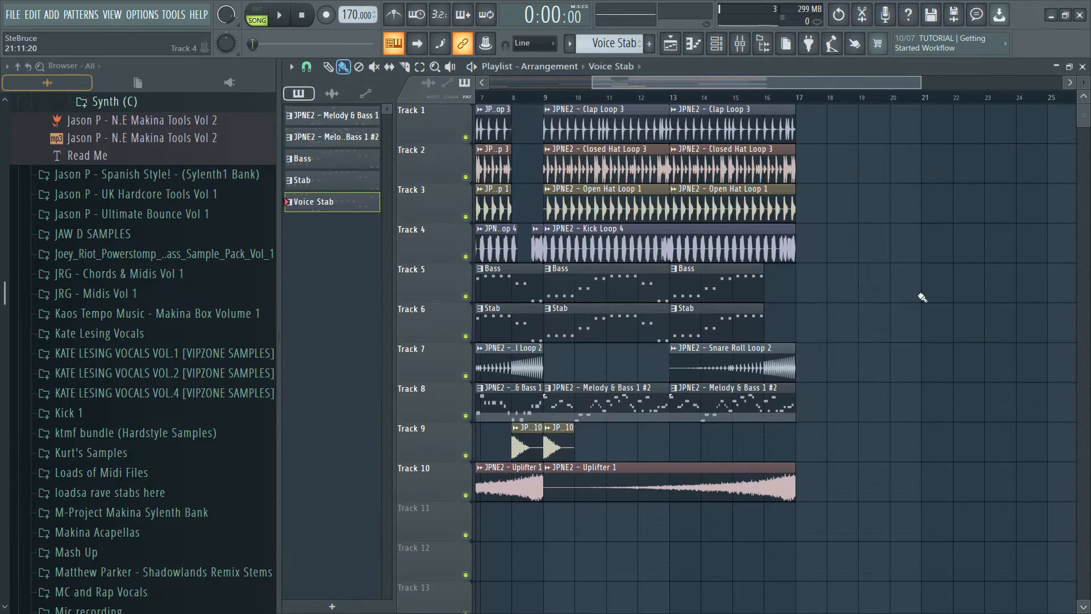
# Place Voice Stab clips on Track 11 at bars 9 and 13, trimming the second to end at bar 16
pyautogui.scroll(-2, 795, 403)
pyautogui.click(550, 446)
pyautogui.click(675, 442)
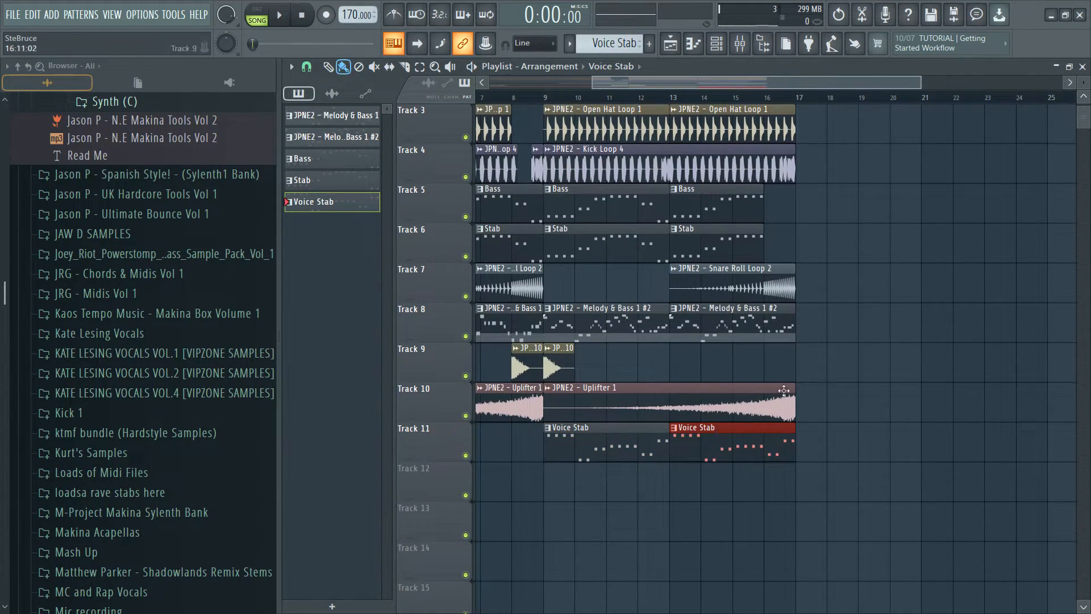
pyautogui.moveTo(780, 442); pyautogui.dragTo(763, 442)
# Play back the end of the arrangement from bar 15
pyautogui.click(736, 100)
pyautogui.press('space')
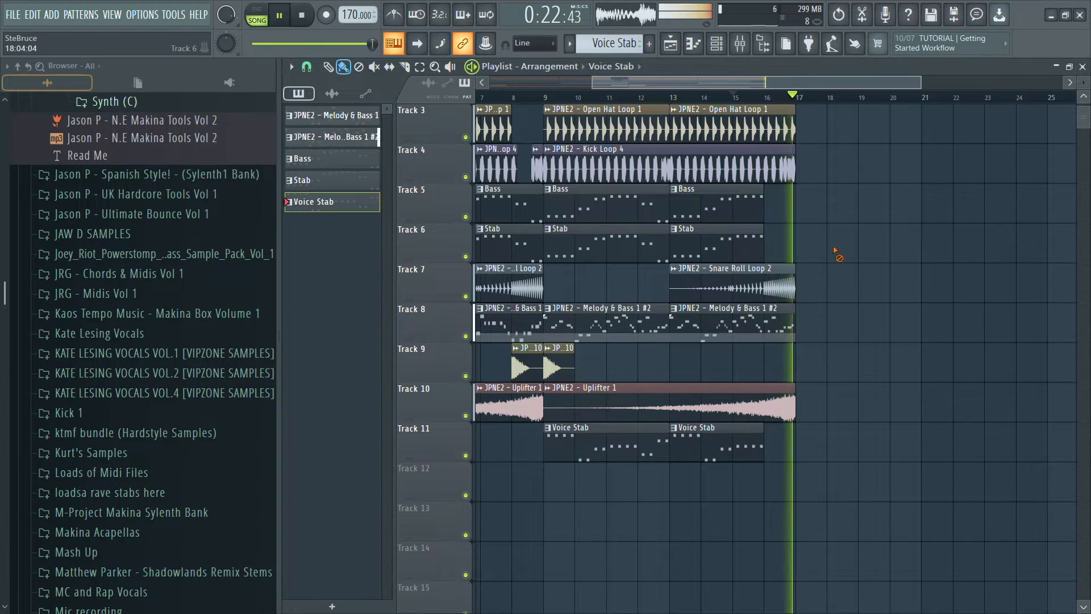
pyautogui.press('space')
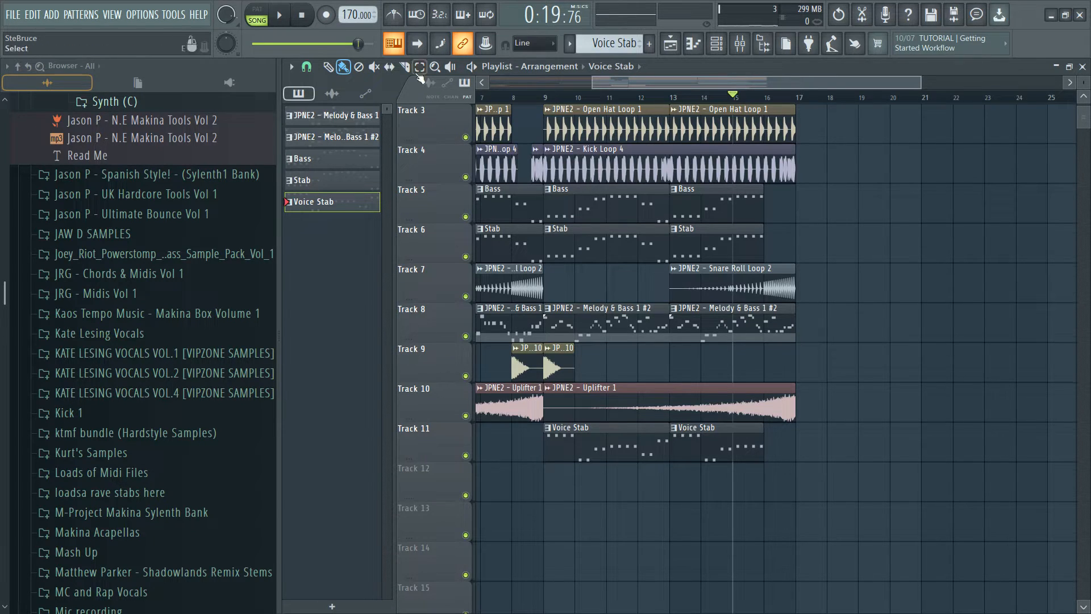
# Merge the two Melody & Bass 1 #2 clips on Track 8 into a single pattern clip
pyautogui.moveTo(763, 325); pyautogui.dragTo(642, 333)
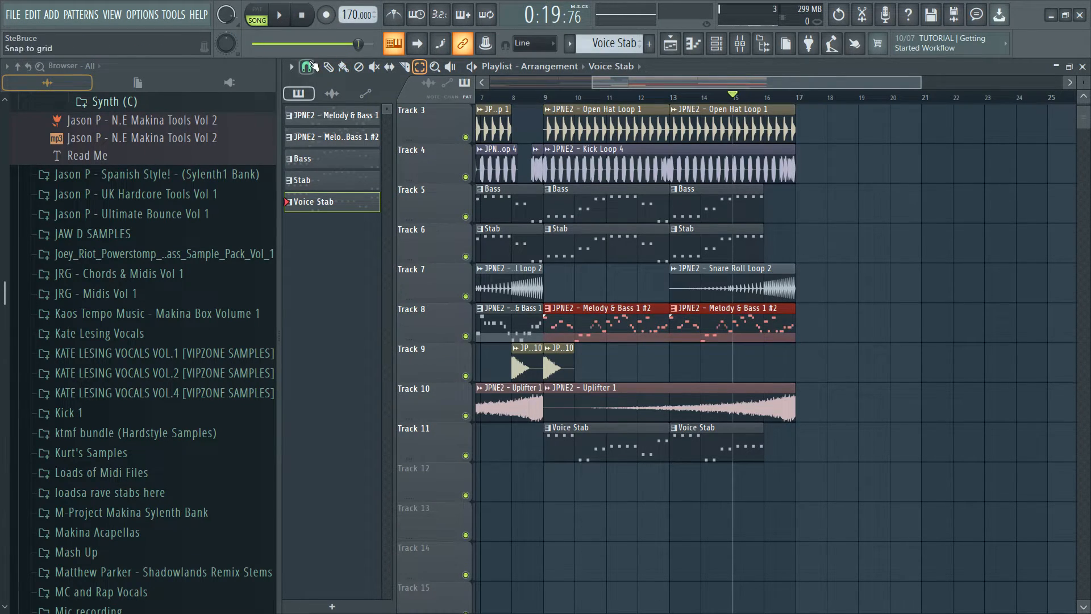
pyautogui.click(290, 67)
pyautogui.moveTo(366, 87)
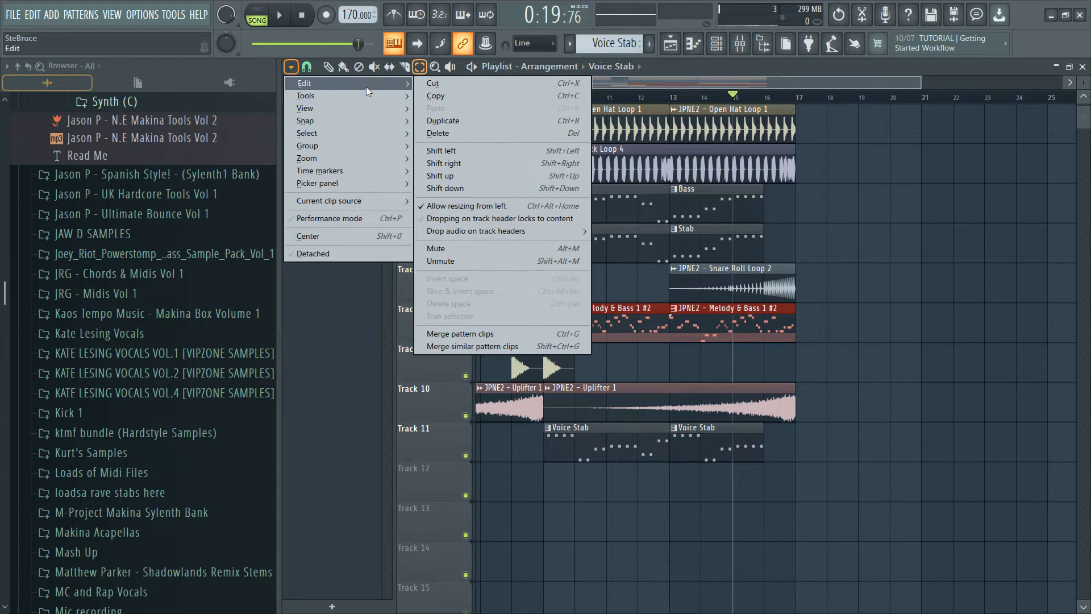
pyautogui.click(496, 332)
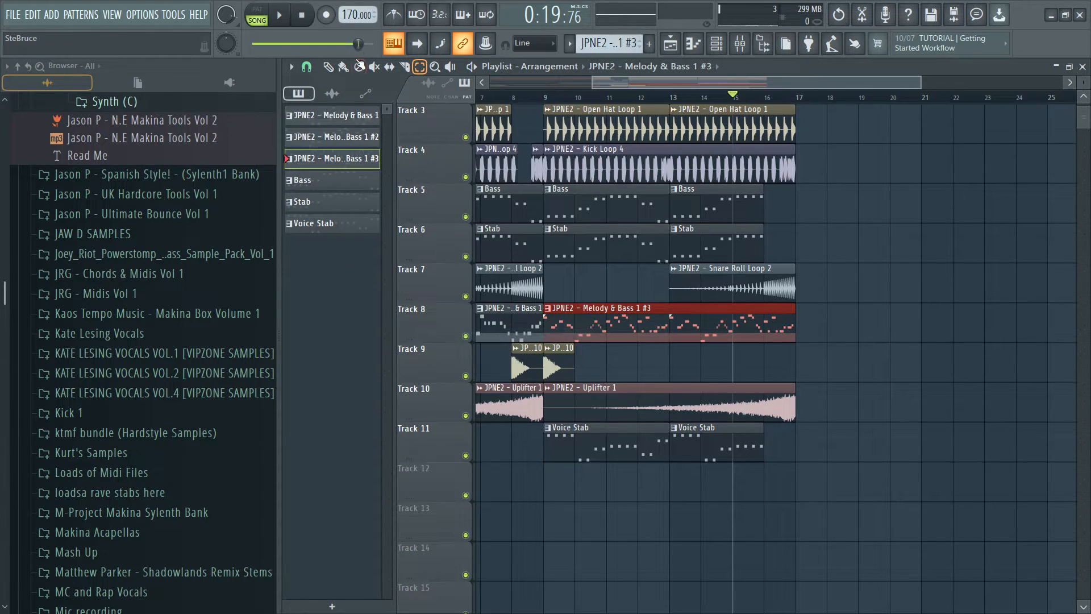
# Open the merged Melody & Bass 1 #3 pattern's Lead 49 notes near the end and mute the Voice 14 channel
pyautogui.doubleClick(788, 325)
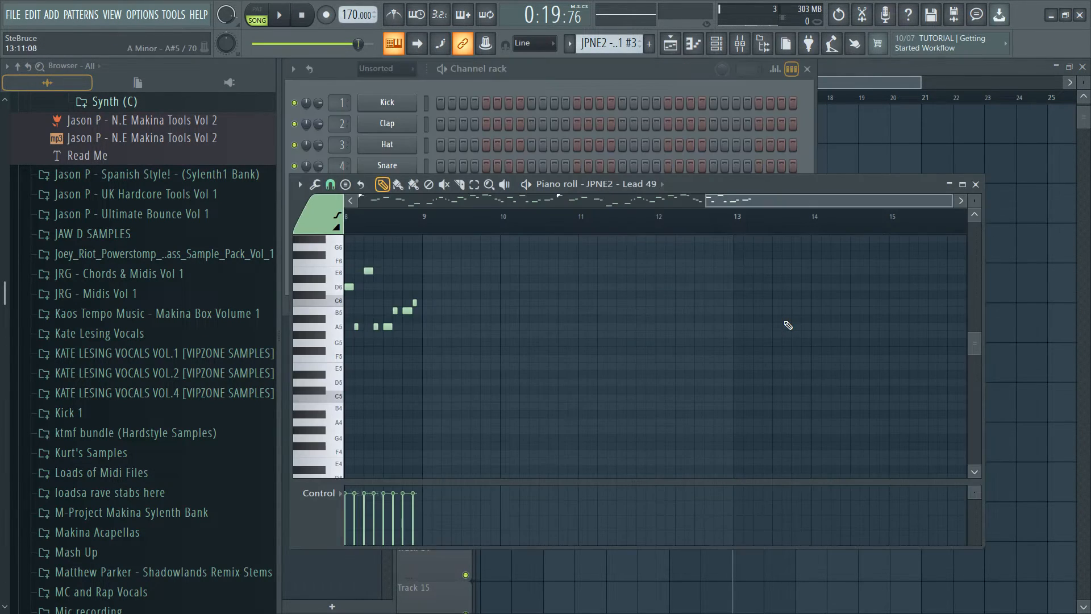
pyautogui.click(858, 156)
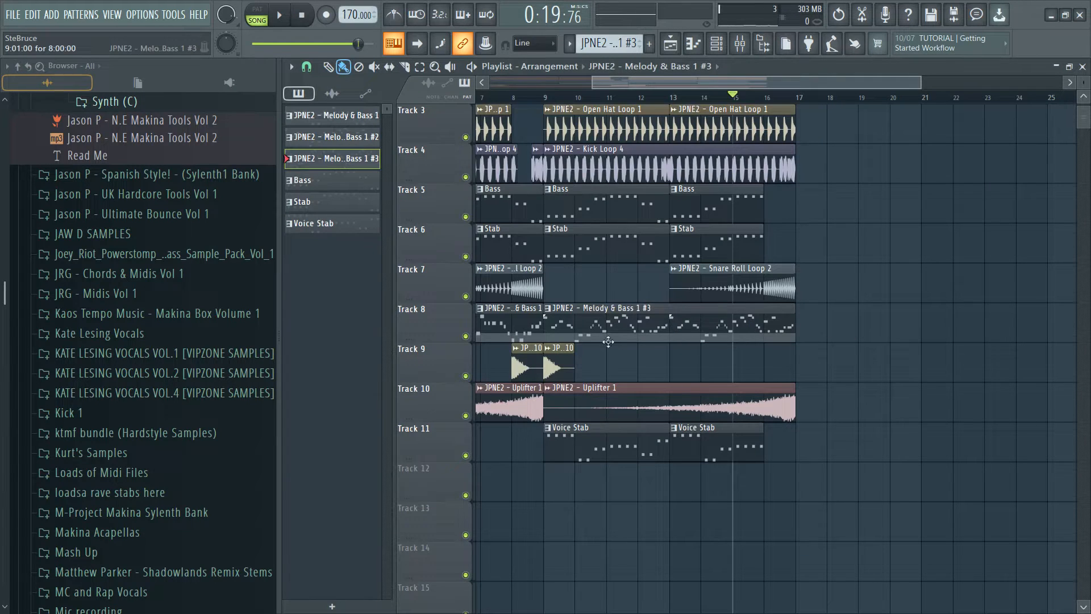
pyautogui.doubleClick(680, 326)
pyautogui.scroll(-2, 459, 200)
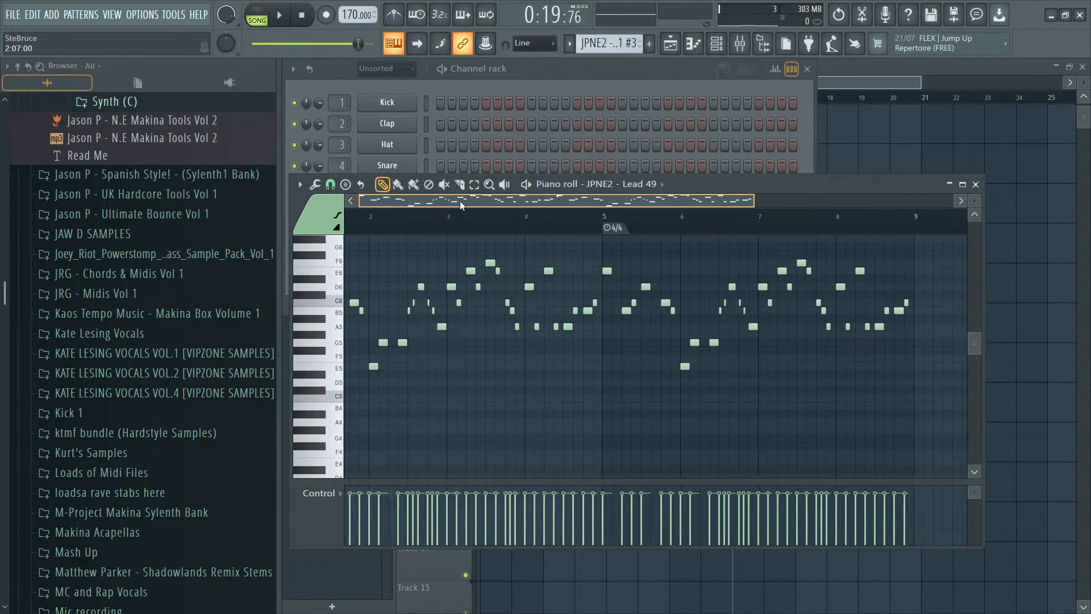
pyautogui.moveTo(527, 203); pyautogui.dragTo(710, 202)
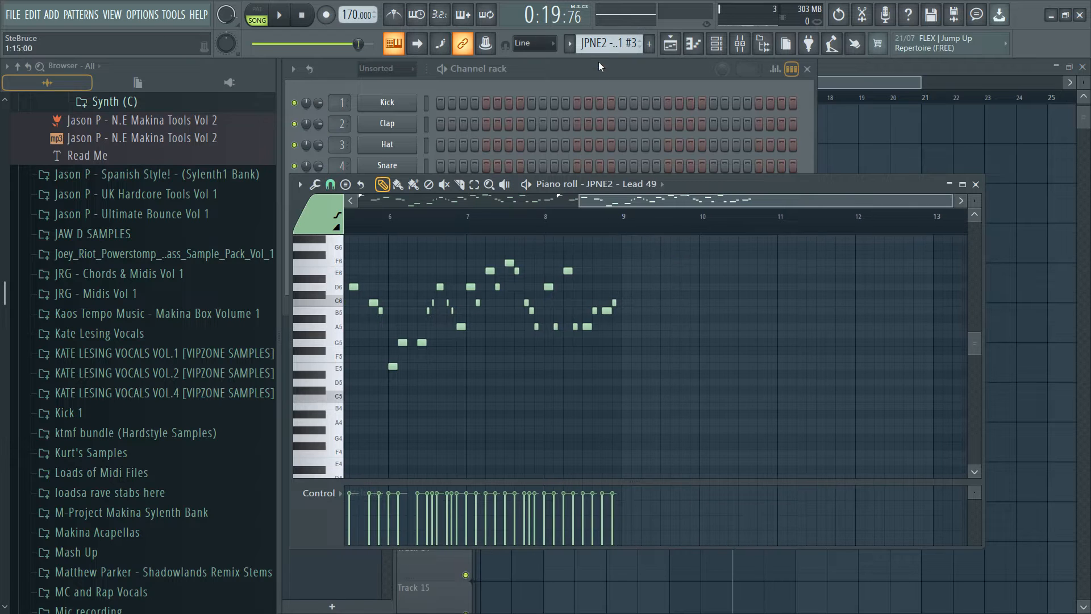
pyautogui.click(609, 87)
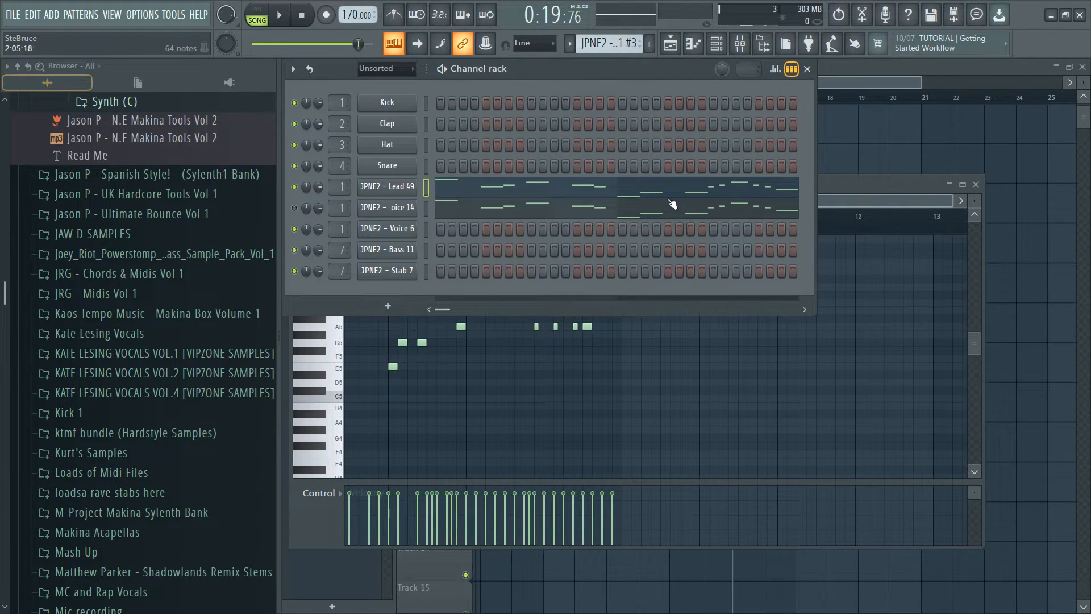
# In the Lead 49 piano roll, lengthen the D6 and E6 notes in bar 8 to three steps each
pyautogui.click(662, 193)
pyautogui.click(663, 194)
pyautogui.moveTo(657, 202); pyautogui.dragTo(855, 188)
pyautogui.scroll(1, 776, 265)
pyautogui.scroll(1, 767, 278)
pyautogui.scroll(4, 591, 317)
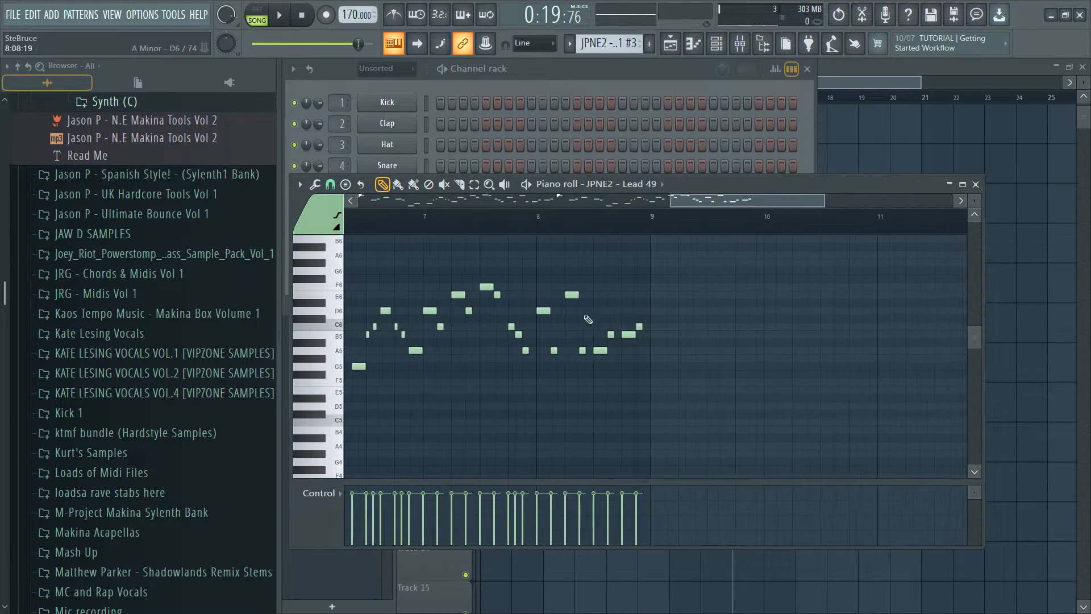
pyautogui.click(330, 316)
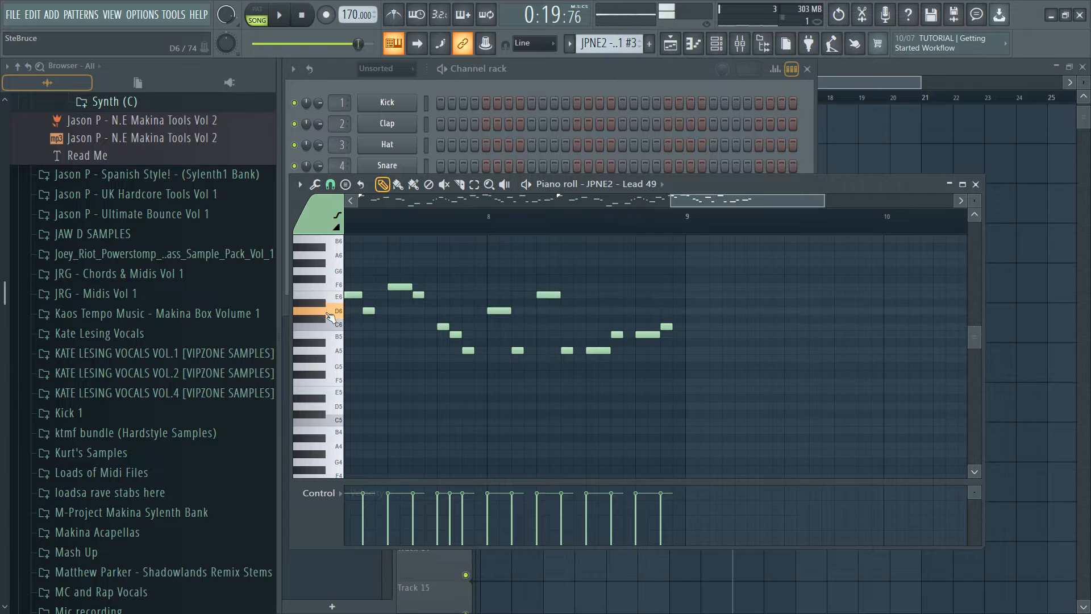
pyautogui.click(504, 311)
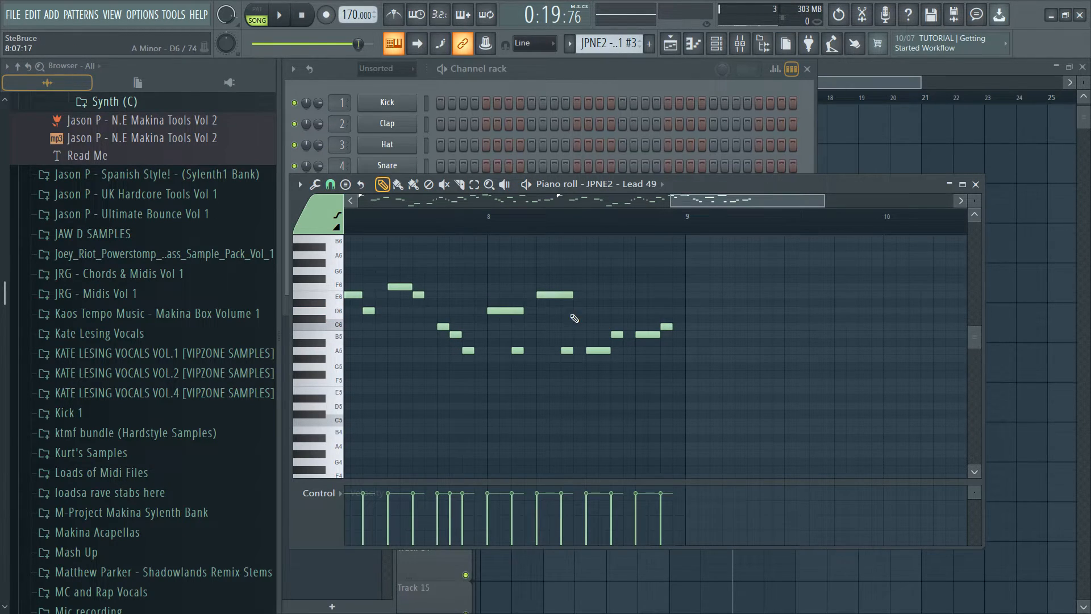
pyautogui.click(508, 312)
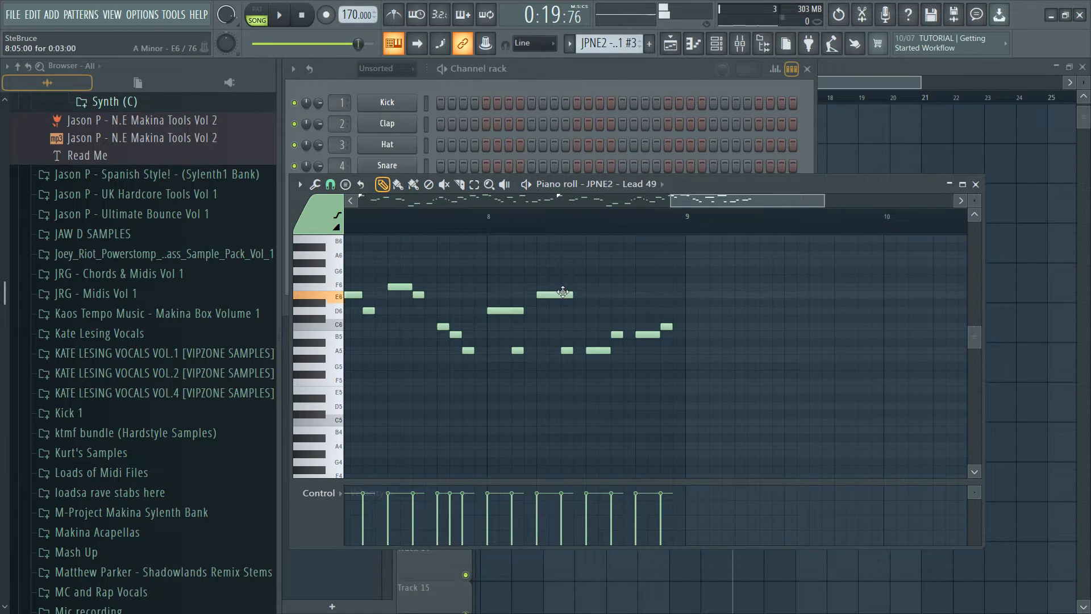
# Replace the remaining bar 8 notes of Lead 49 with a three-step B5 at 8:09 and a three-step C6 at 8:13
pyautogui.click(592, 334)
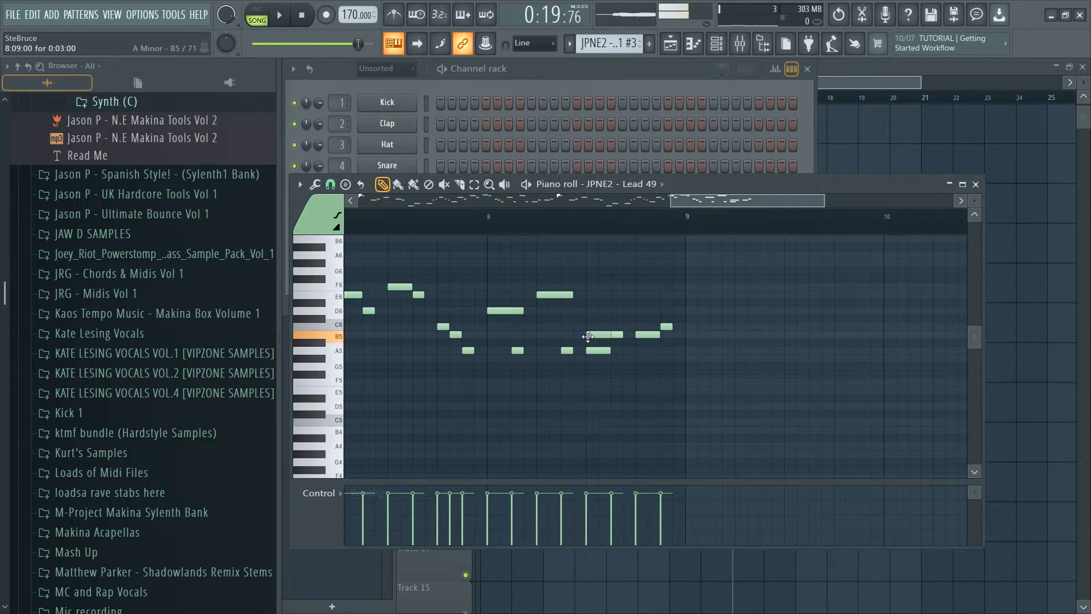
pyautogui.rightClick(653, 335)
pyautogui.rightClick(666, 327)
pyautogui.click(641, 329)
# Switch to pattern mode and play the edited melody ending from the middle of bar 7
pyautogui.click(258, 18)
pyautogui.click(389, 221)
pyautogui.press('space')
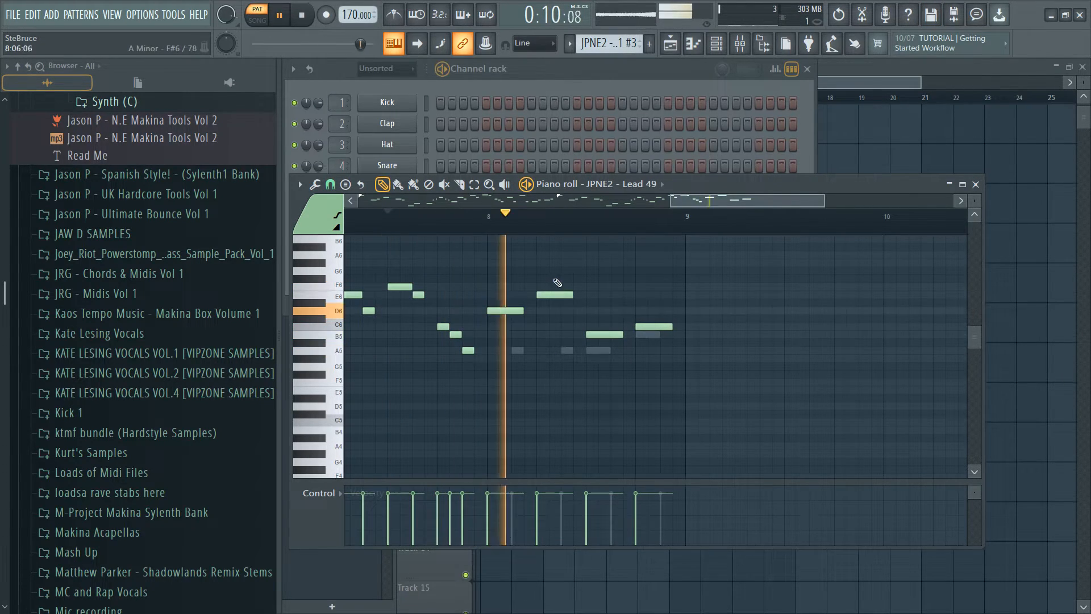
pyautogui.press('space')
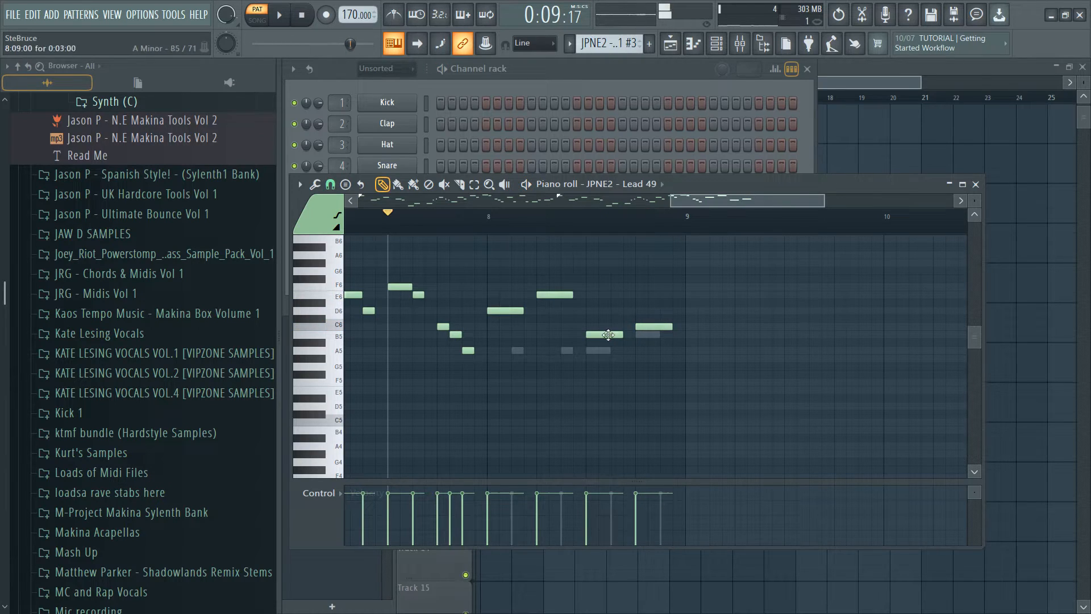
# Move the 8:09 note up to C6 and the 8:13 note down to B5, and play the melody ending again
pyautogui.moveTo(609, 329); pyautogui.dragTo(609, 321)
pyautogui.moveTo(642, 329); pyautogui.dragTo(643, 336)
pyautogui.press('space')
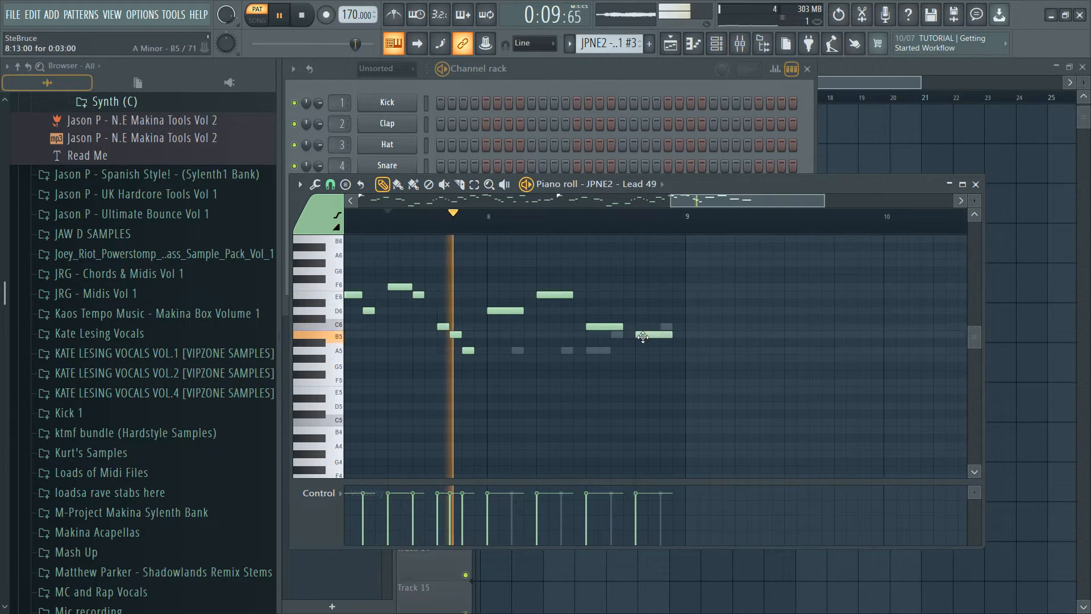
# Lower the 8:13 note of Lead 49 to A5 and play the melody ending
pyautogui.press('space')
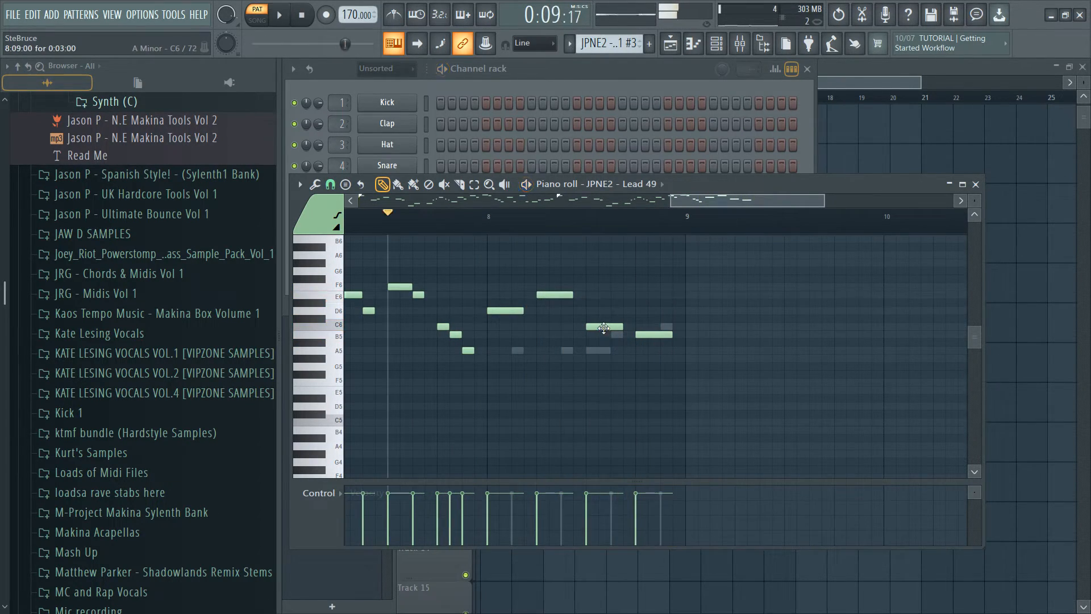
pyautogui.moveTo(603, 337); pyautogui.dragTo(652, 351)
pyautogui.press('space')
pyautogui.press('space')
pyautogui.press('space')
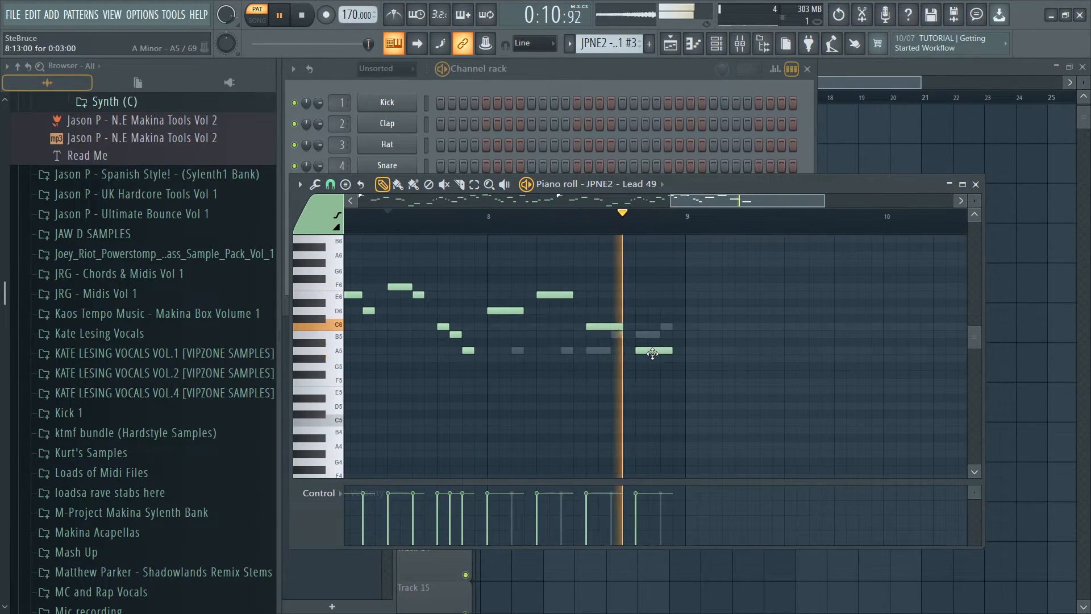
pyautogui.press('space')
# Set the 8:09 note to B5 and the 8:13 note to C6, and copy the Lead 49 melody into the unmuted Voice 14 channel
pyautogui.moveTo(602, 327); pyautogui.dragTo(667, 321)
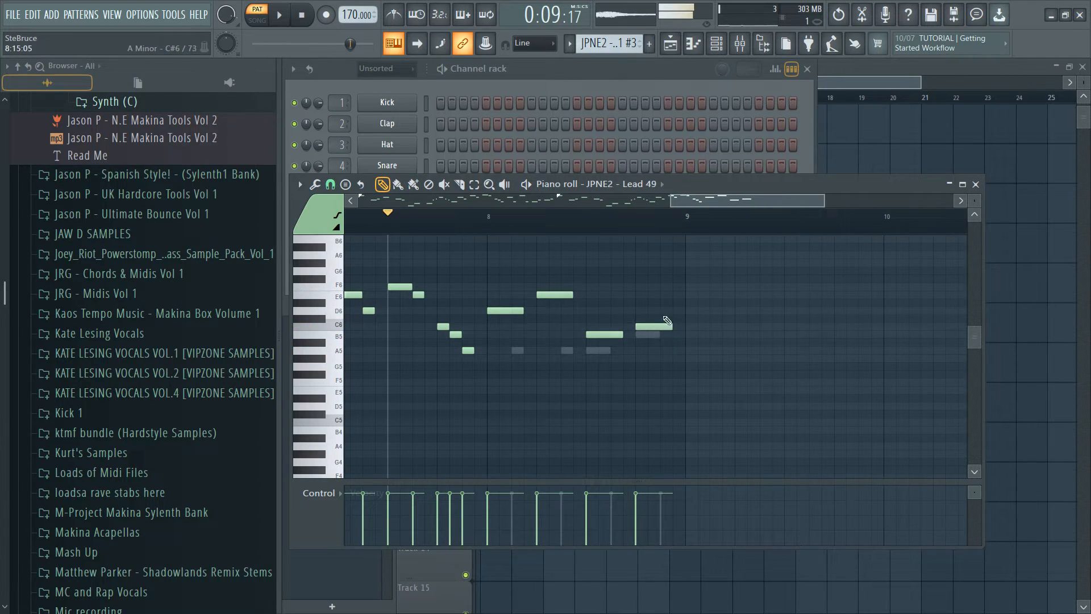
pyautogui.click(592, 74)
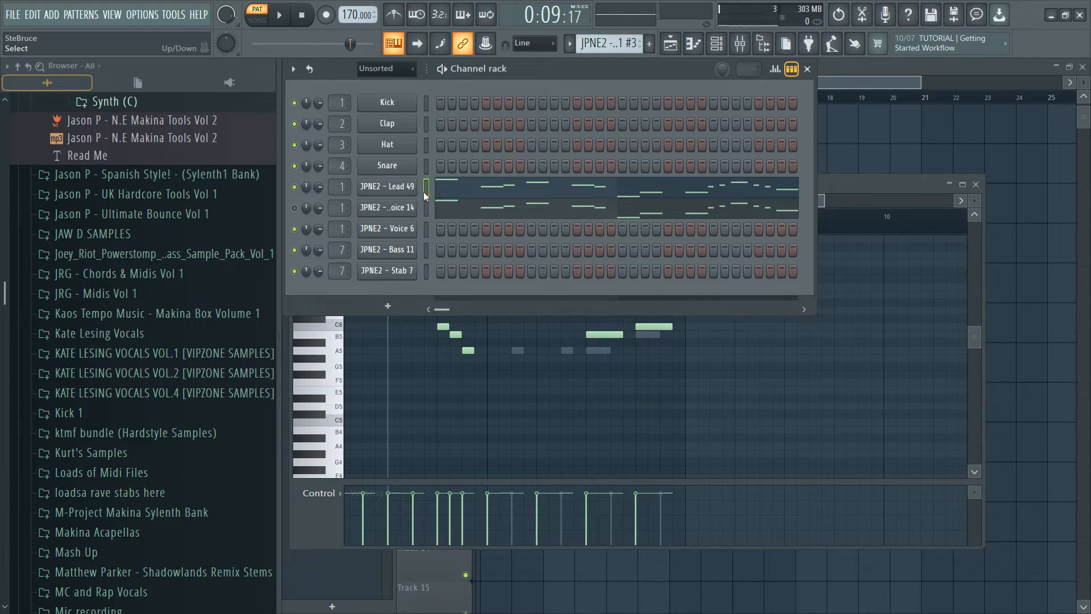
pyautogui.click(425, 208)
pyautogui.click(294, 208)
pyautogui.press('space')
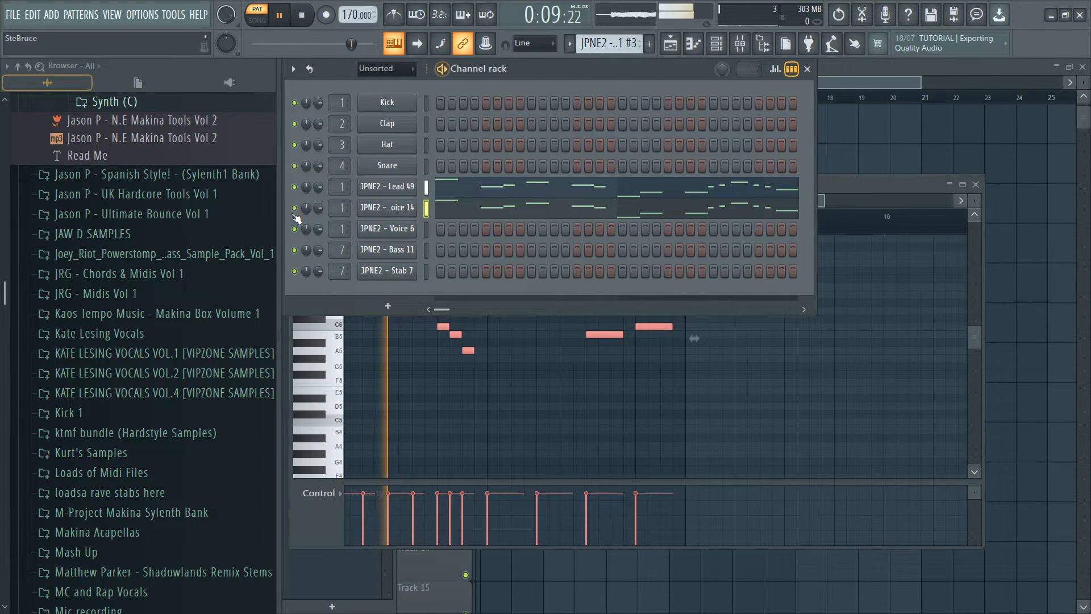
# Return to the playlist in song mode and copy the Track 3 to Track 11 clips of bars 9–16 to bar 17
pyautogui.click(256, 20)
pyautogui.click(670, 44)
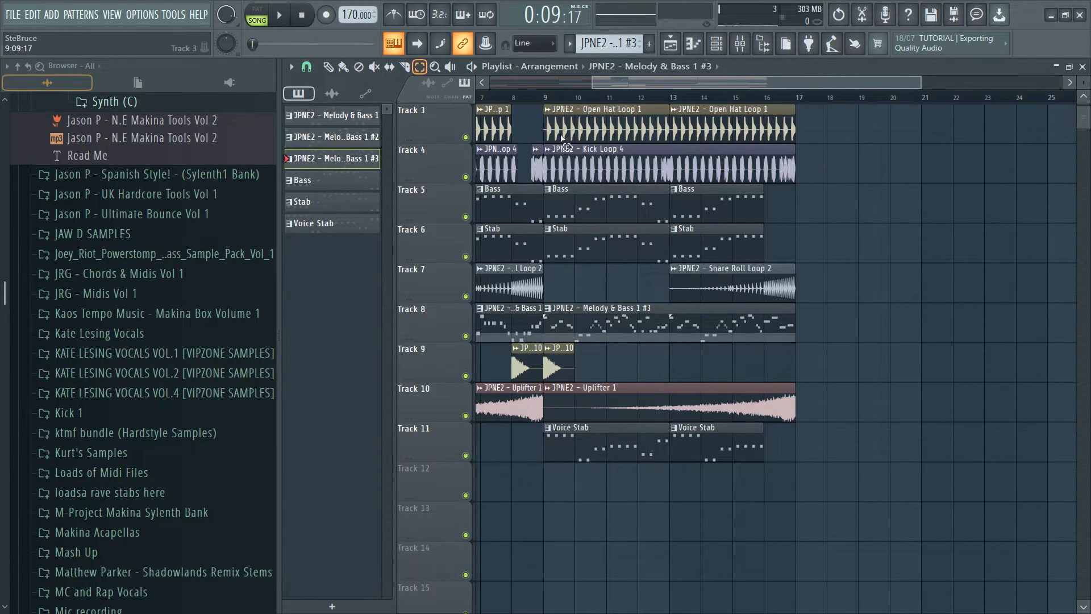
pyautogui.moveTo(551, 128); pyautogui.dragTo(798, 455)
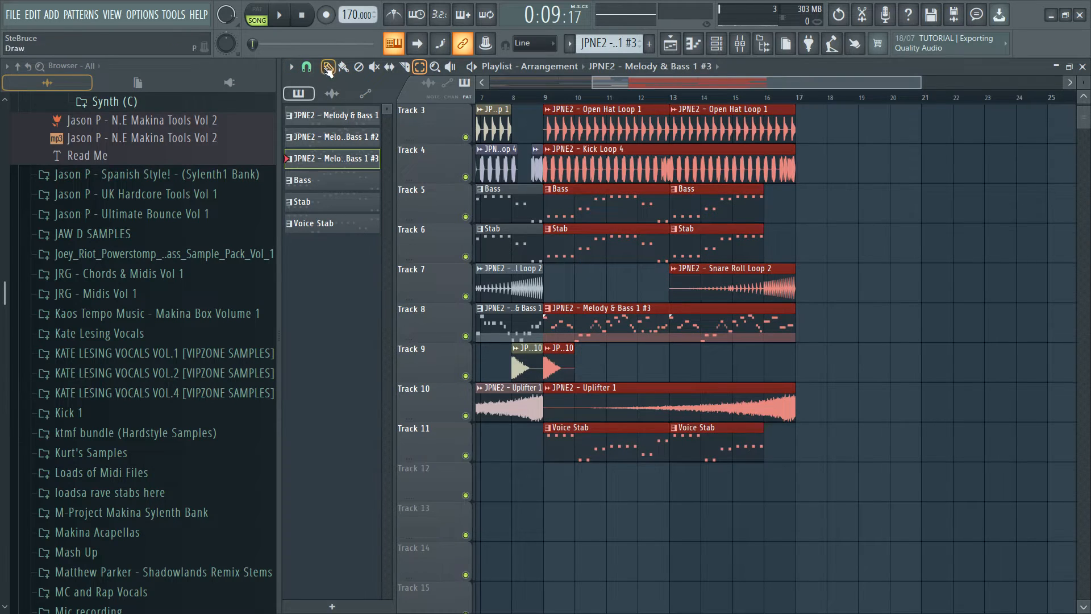
pyautogui.moveTo(592, 127); pyautogui.dragTo(834, 130)
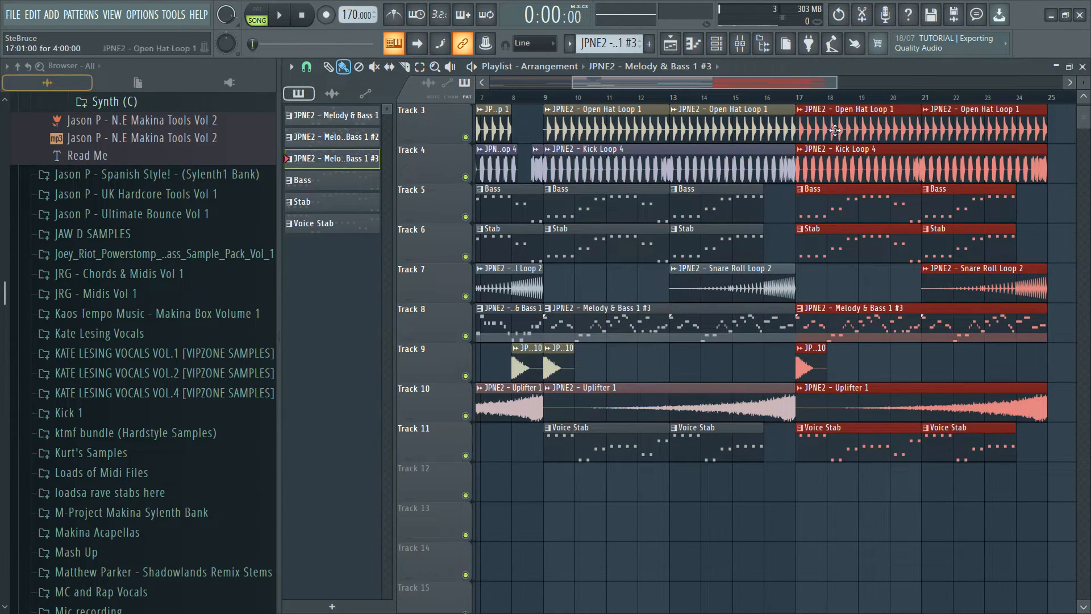
pyautogui.keyDown('ctrl'); pyautogui.click(784, 231); pyautogui.keyUp('ctrl')
# Delete the copied Melody & Bass 1 #3 clip and both Voice Stab clips from bar 17 onward
pyautogui.hscroll(5, 759, 237)
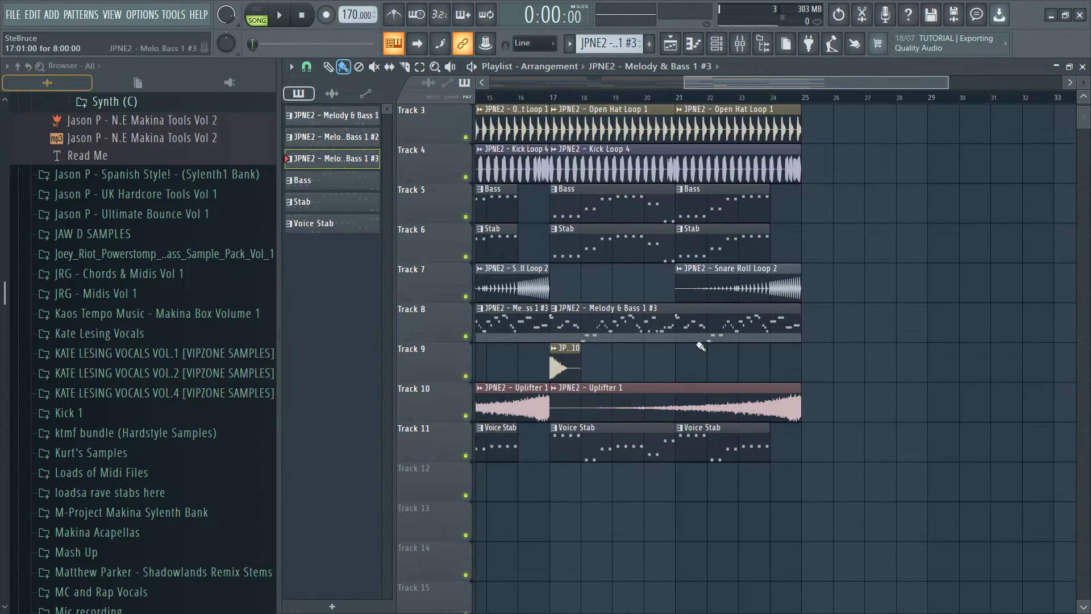
pyautogui.rightClick(642, 334)
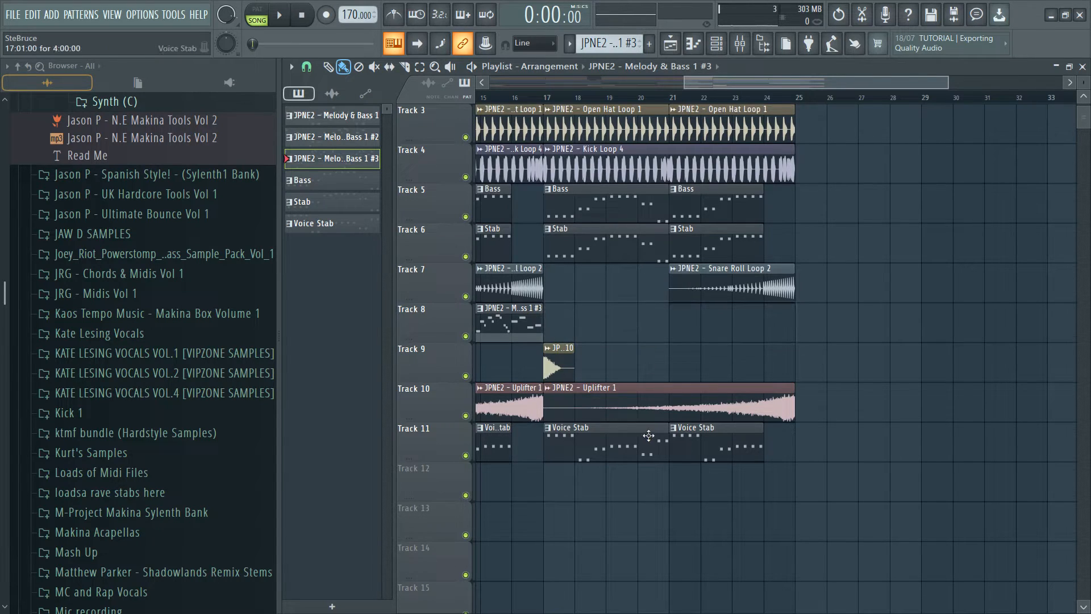
pyautogui.rightClick(646, 440)
pyautogui.rightClick(713, 442)
# Replace the copied Bass and Stab clips with one-bar versions of their opening, repeated in every bar from 17 to 24
pyautogui.moveTo(665, 199); pyautogui.dragTo(572, 193)
pyautogui.moveTo(658, 238)
pyautogui.mouseDown()
pyautogui.moveTo(567, 227)
pyautogui.moveTo(786, 214)
pyautogui.mouseUp()
pyautogui.rightClick(716, 244)
pyautogui.rightClick(716, 205)
pyautogui.click(566, 208)
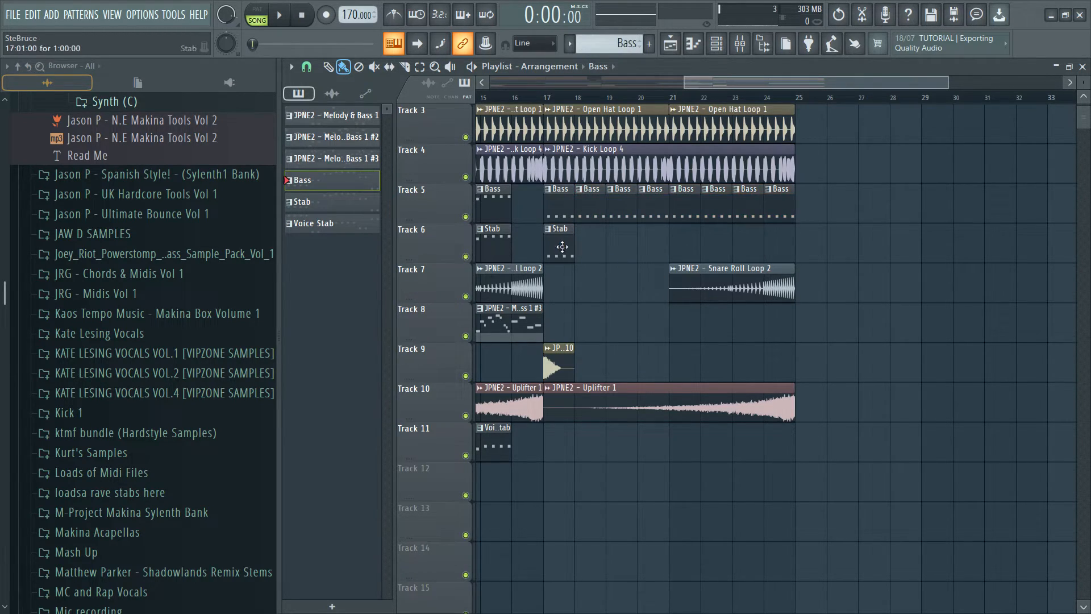
pyautogui.moveTo(583, 245); pyautogui.dragTo(767, 246)
# Play the arrangement from bar 13 to check the transition into the new section at bar 17
pyautogui.hscroll(-6, 943, 292)
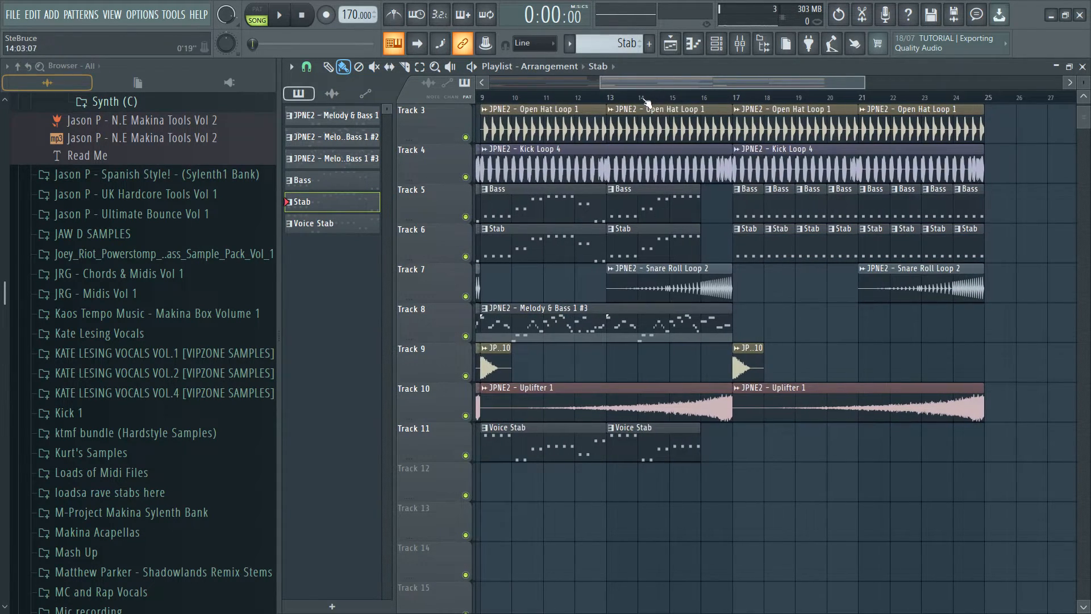
pyautogui.click(606, 100)
pyautogui.press('space')
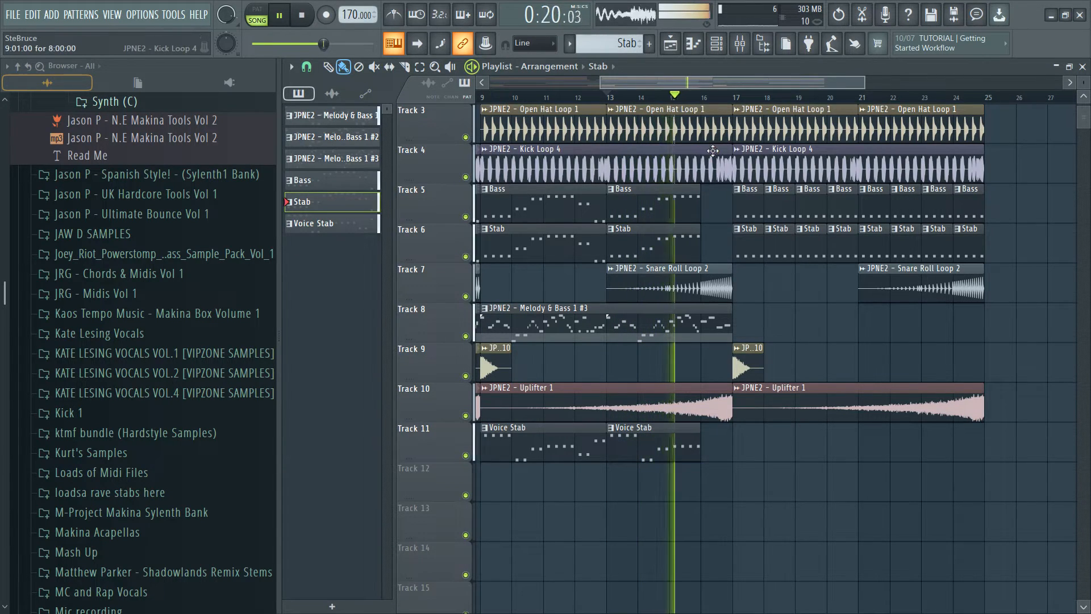
pyautogui.scroll(2, 720, 127)
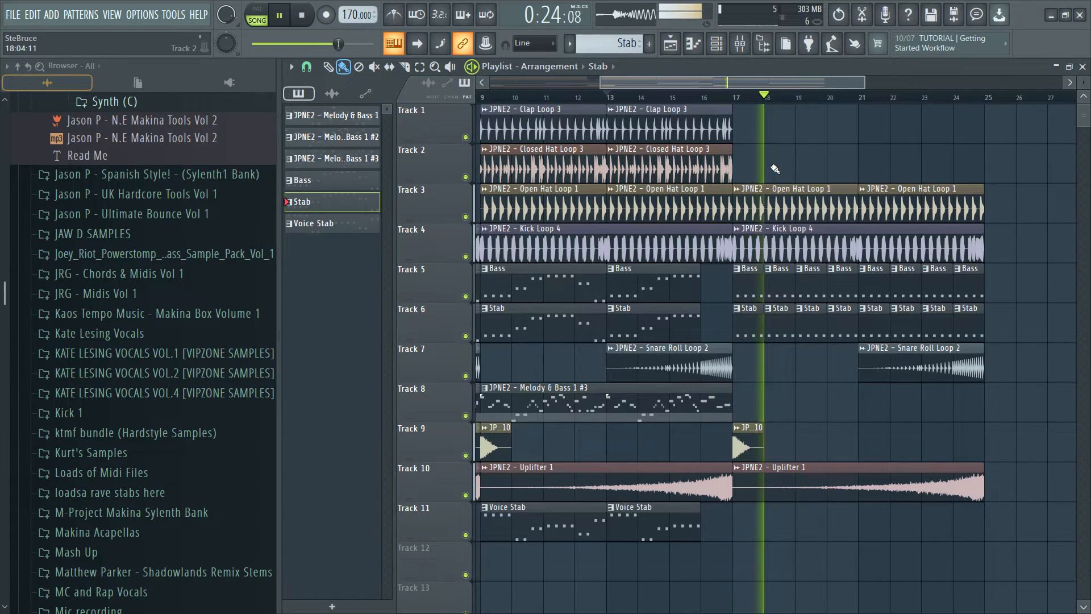
pyautogui.press('space')
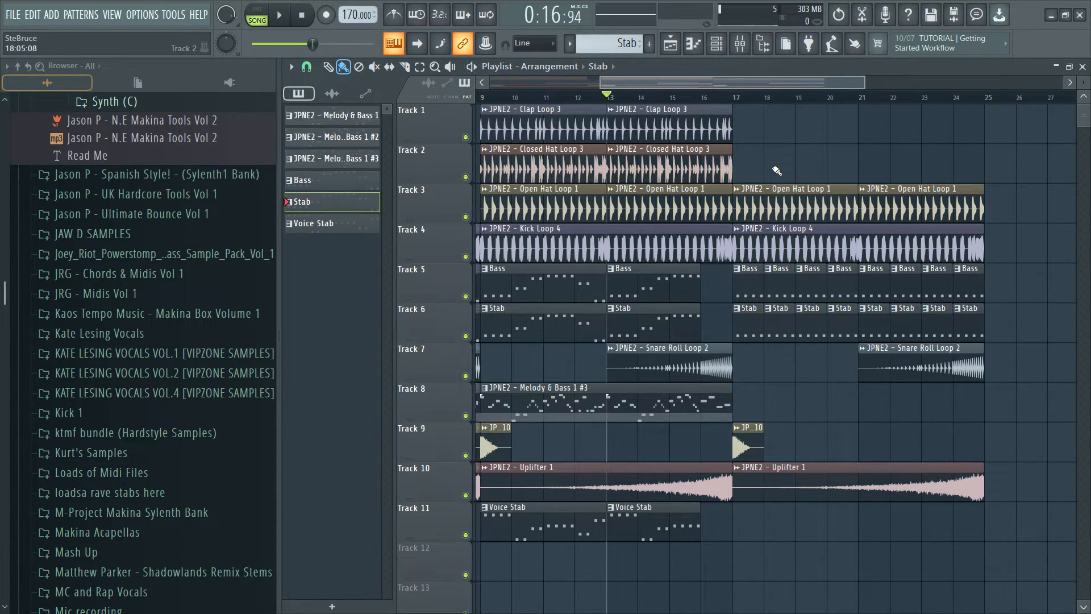
# Set the playlist snap to Beat, shorten the bar 18 Bass clip by one beat and trim a higher-note Bass slice for that beat
pyautogui.scroll(5, 789, 269)
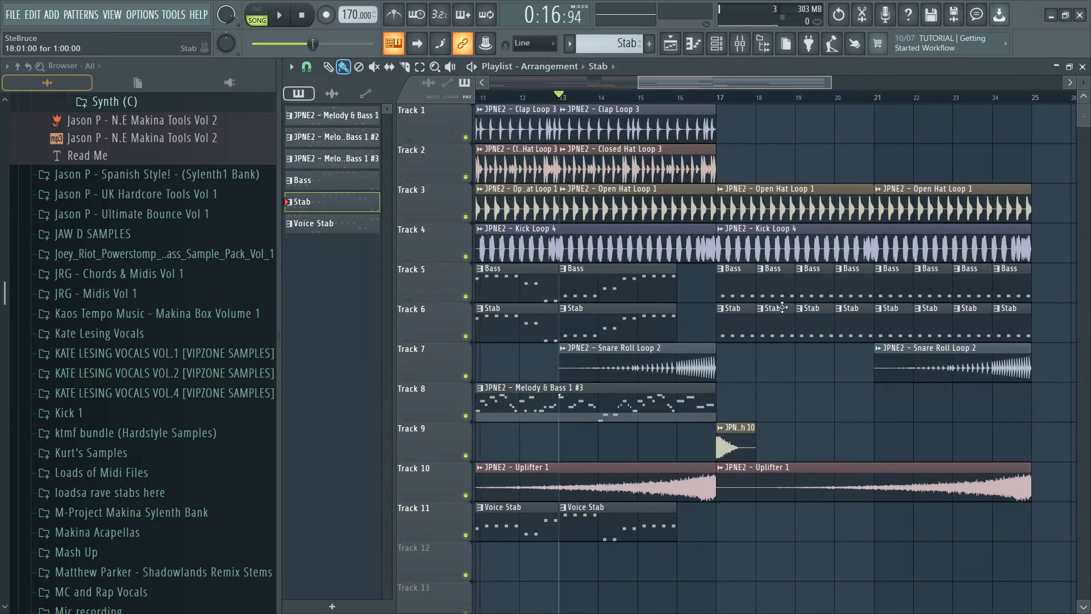
pyautogui.click(584, 281)
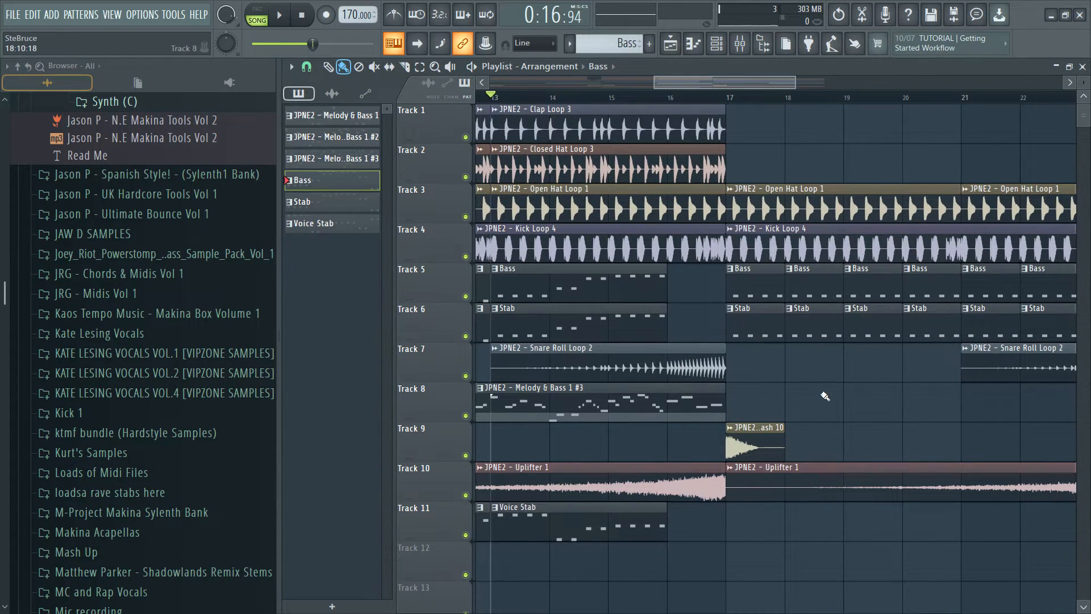
pyautogui.click(754, 399)
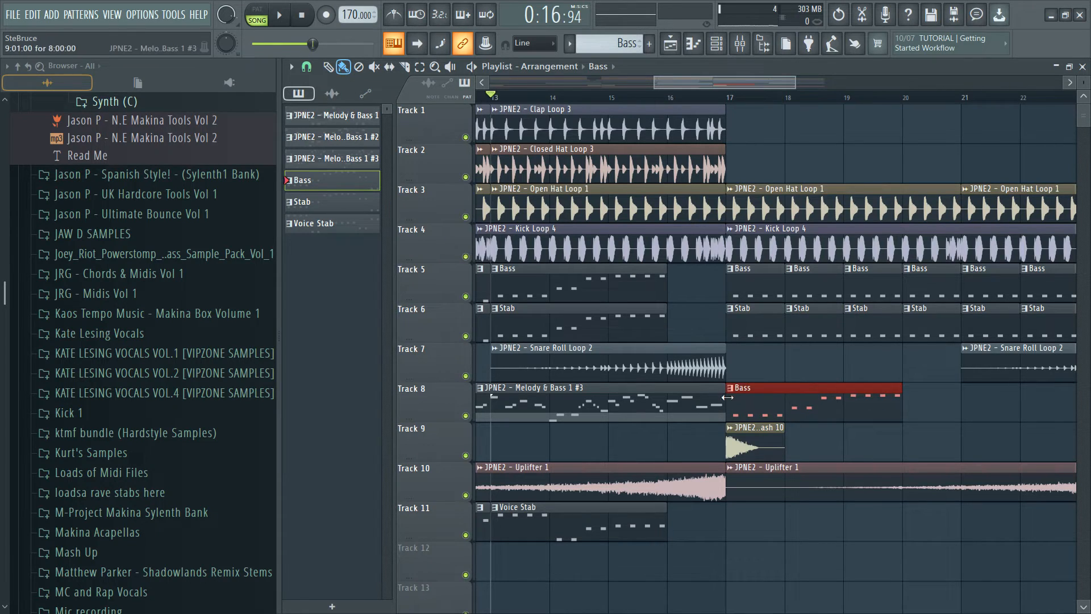
pyautogui.click(310, 69)
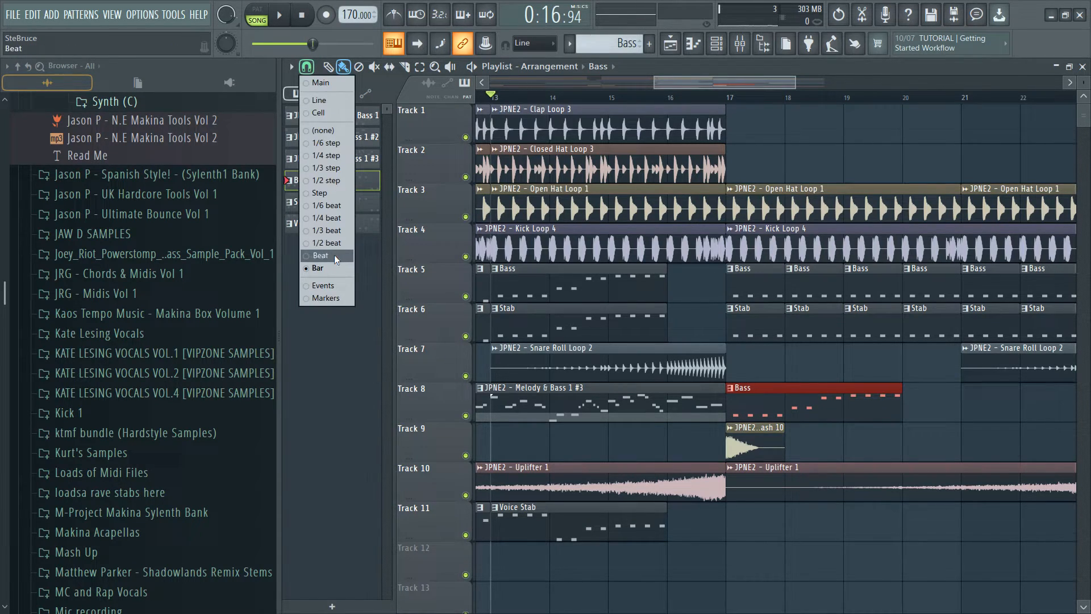
pyautogui.click(334, 255)
pyautogui.moveTo(729, 399); pyautogui.dragTo(781, 400)
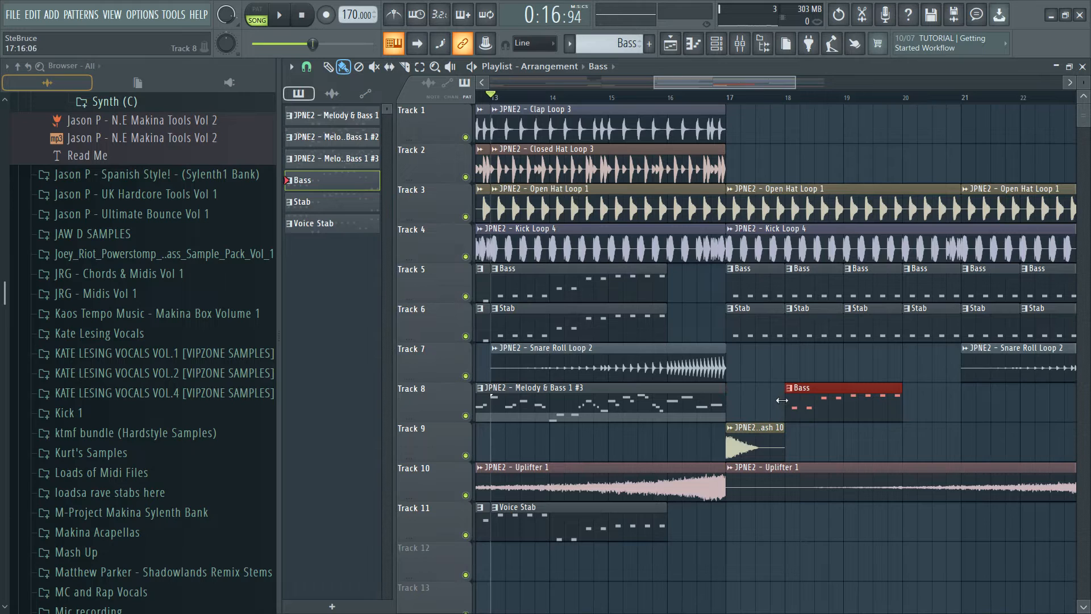
pyautogui.moveTo(902, 400); pyautogui.dragTo(816, 398)
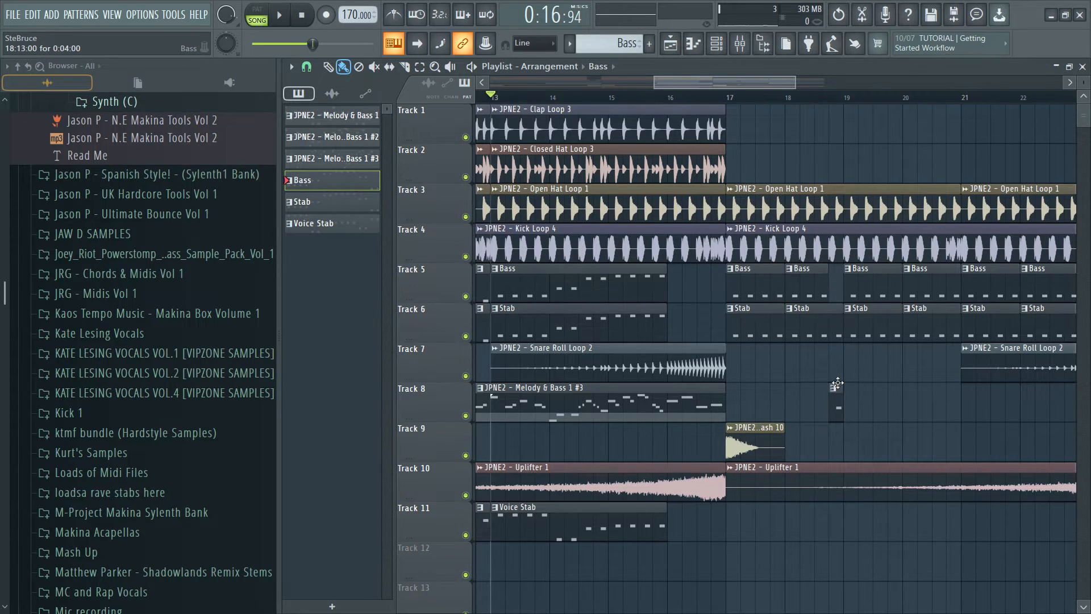
# Fill the last beat of bar 18 on Track 6 with a matching one-beat Stab slice, and play the section from mid-bar 16
pyautogui.click(599, 321)
pyautogui.click(744, 403)
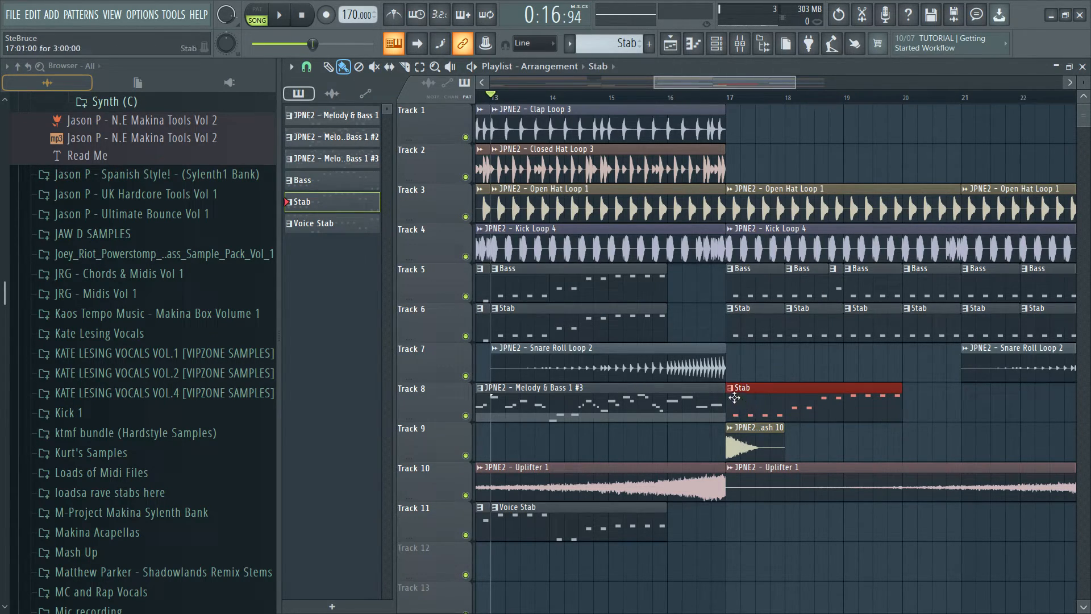
pyautogui.moveTo(735, 393); pyautogui.dragTo(794, 393)
pyautogui.moveTo(901, 399); pyautogui.dragTo(813, 399)
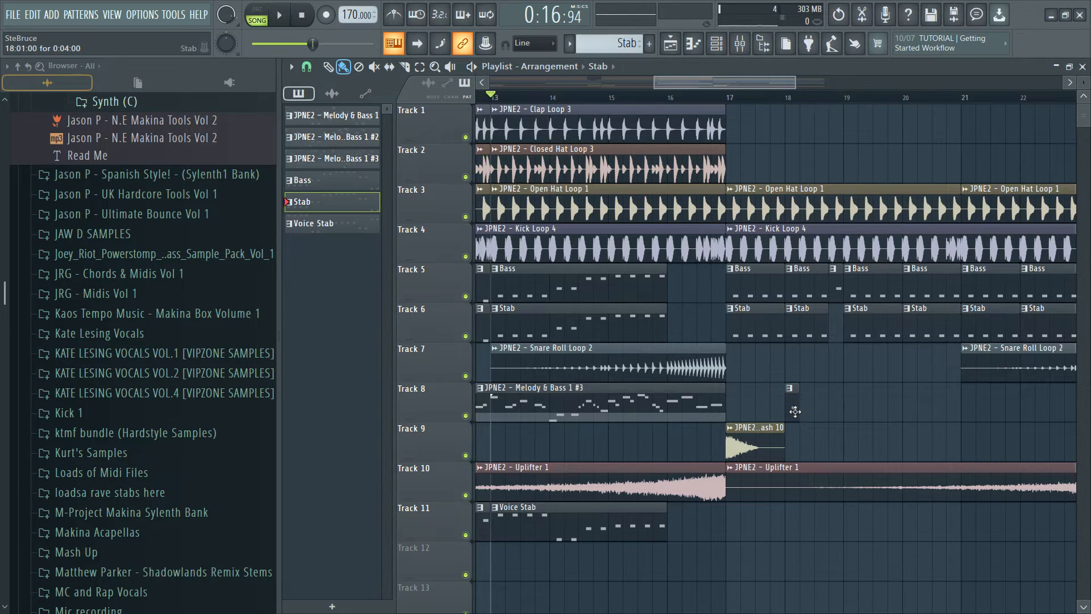
pyautogui.click(696, 98)
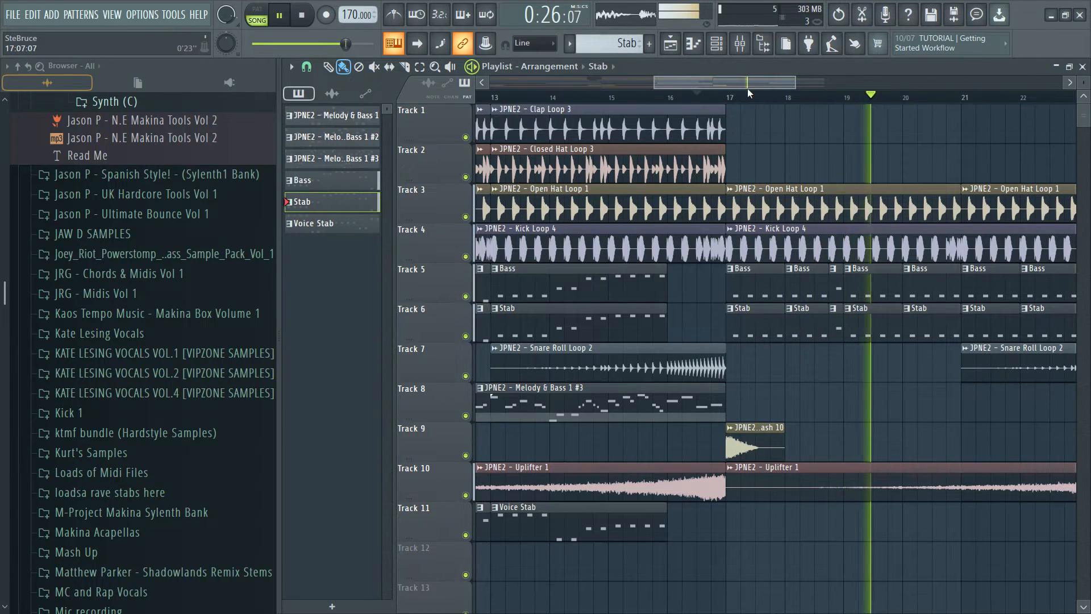
pyautogui.press('space')
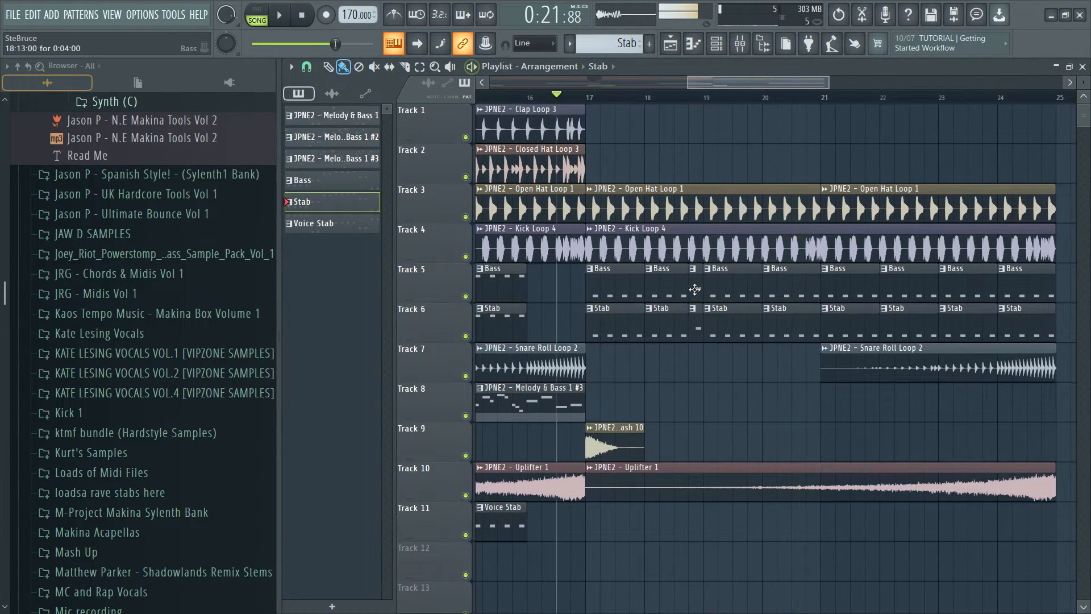
# Shorten the bar 20 Bass and Stab clips by one beat and place the one-beat slices in the last beat
pyautogui.click(715, 296)
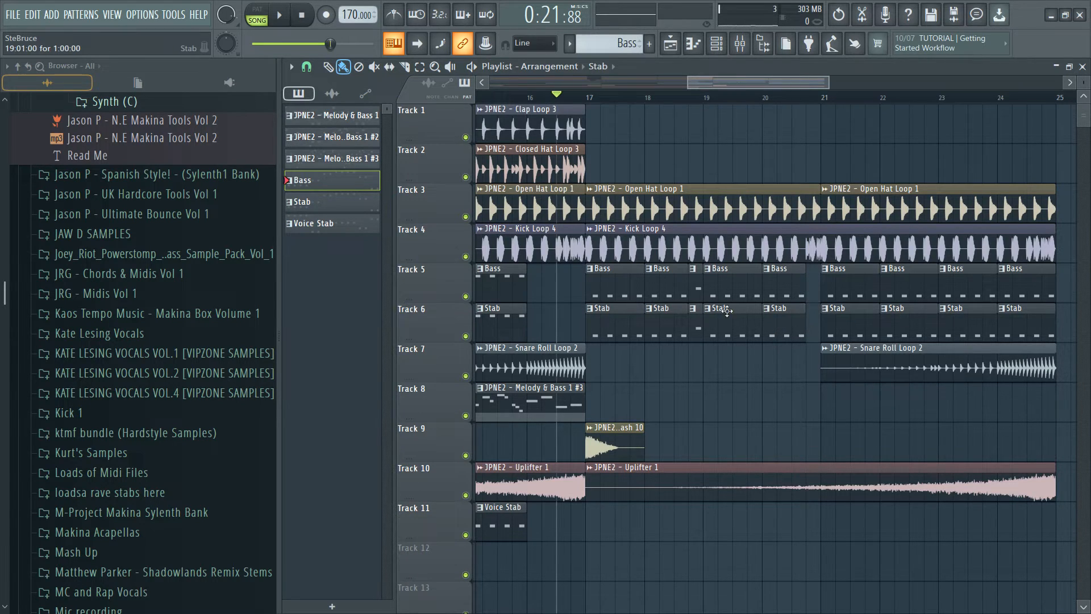
pyautogui.click(793, 324)
pyautogui.scroll(-4, 801, 328)
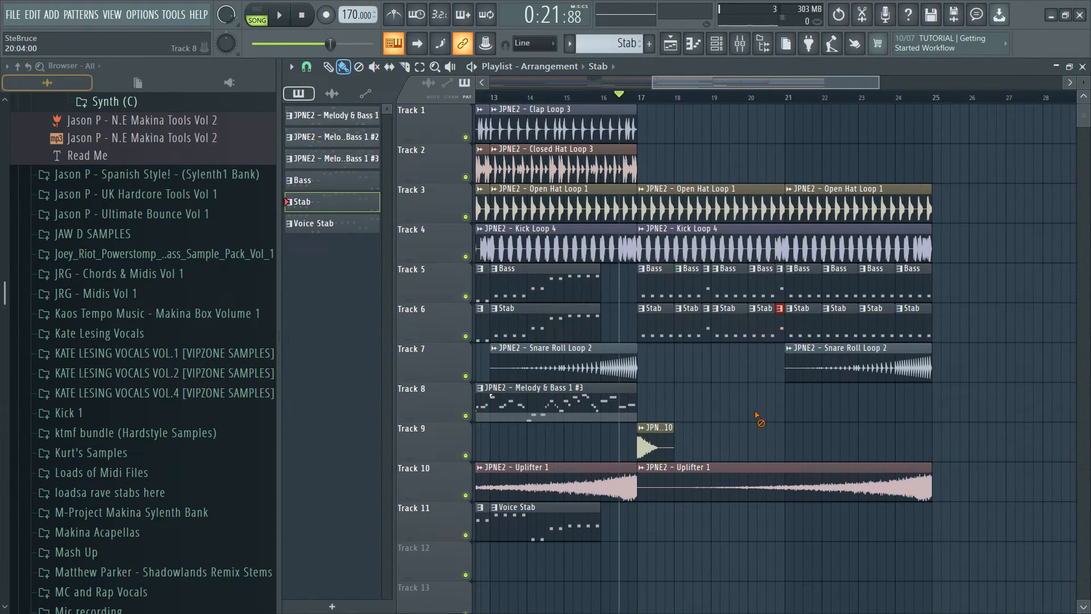
# Replace the bar 24 Bass and Stab clips with one-bar slices from the rising part of their patterns
pyautogui.click(918, 286)
pyautogui.moveTo(945, 285); pyautogui.dragTo(982, 270)
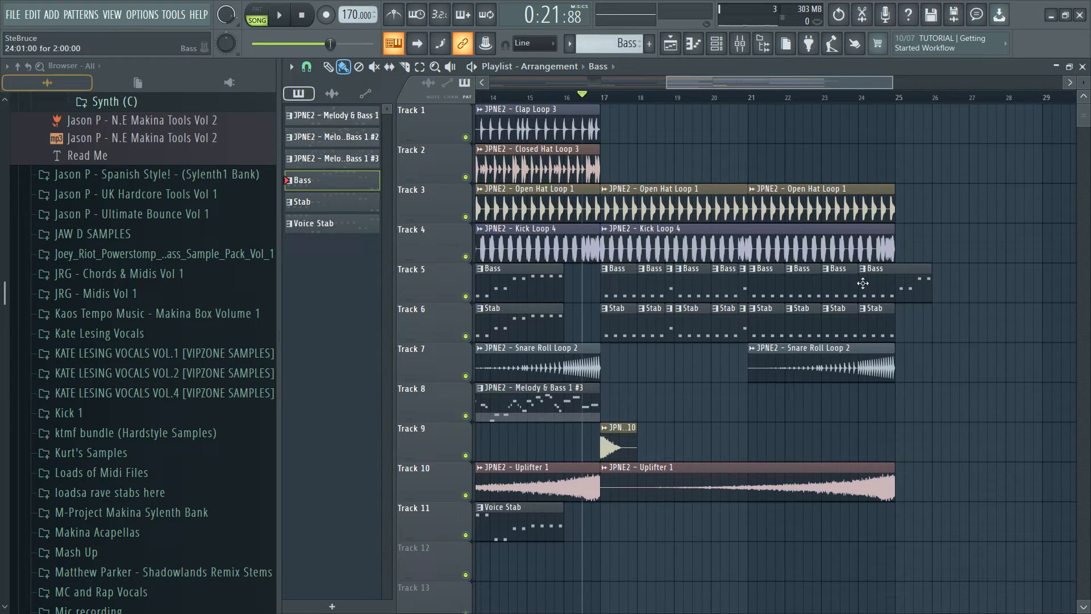
pyautogui.moveTo(913, 285); pyautogui.dragTo(877, 286)
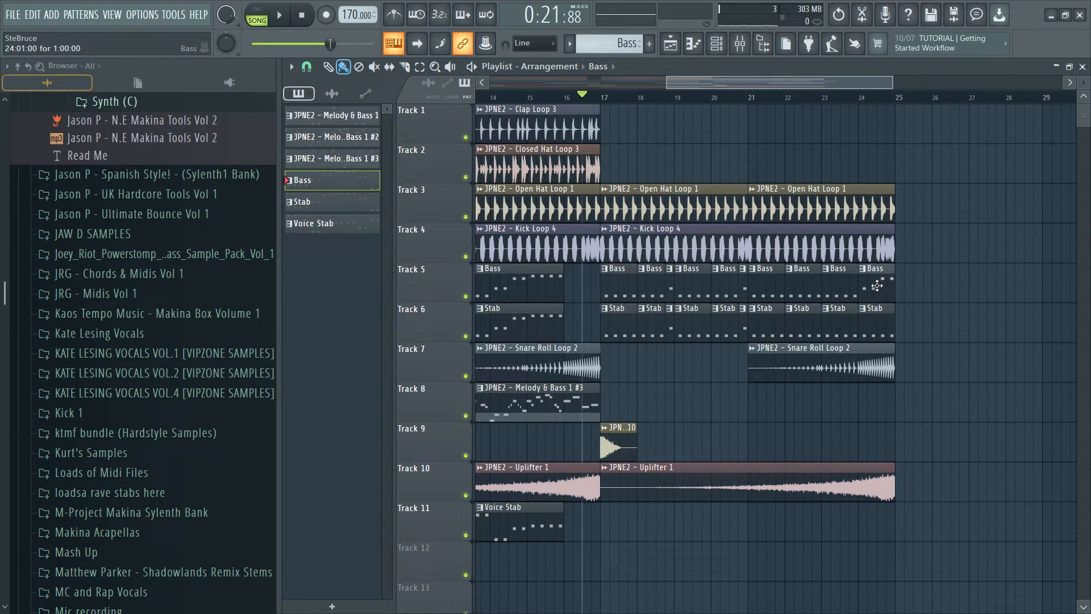
pyautogui.moveTo(892, 323); pyautogui.dragTo(868, 320)
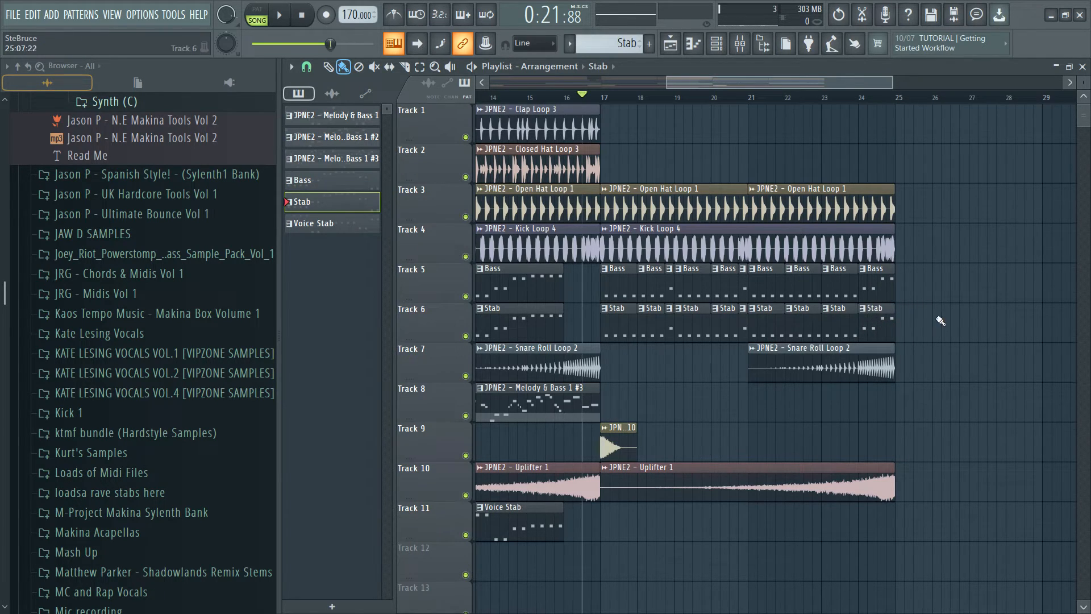
# Play the section through bar 24, and place the one-beat Bass and Stab slices in the last beat of bar 22
pyautogui.press('space')
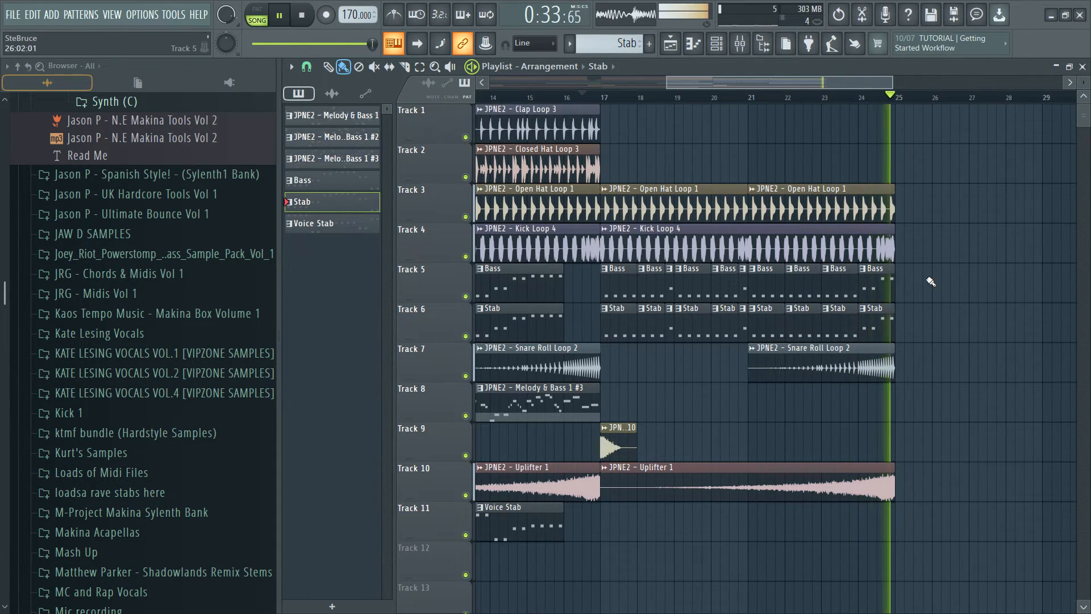
pyautogui.press('space')
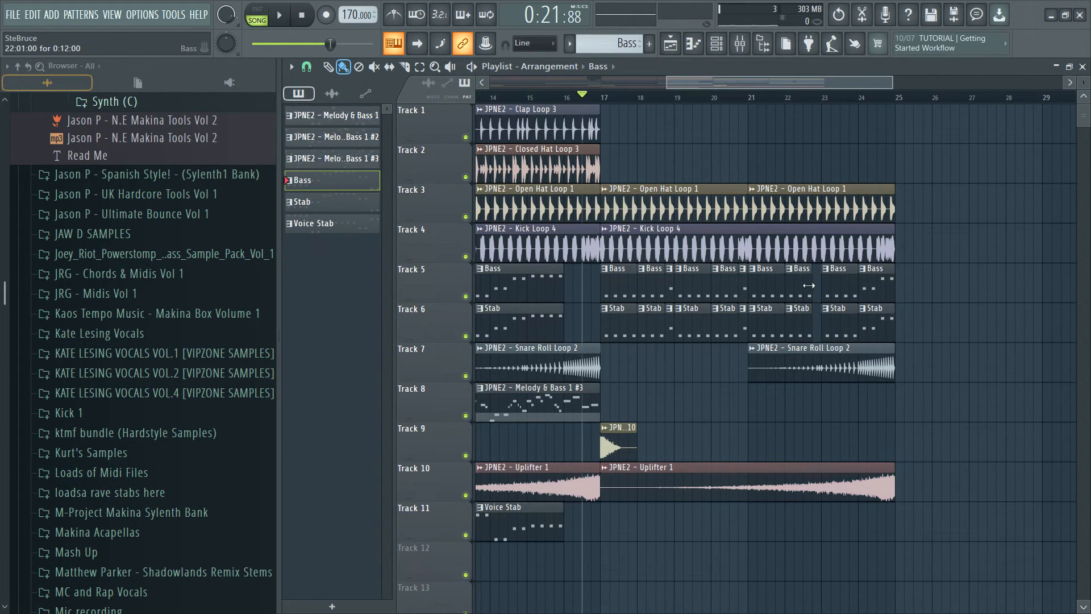
pyautogui.click(818, 328)
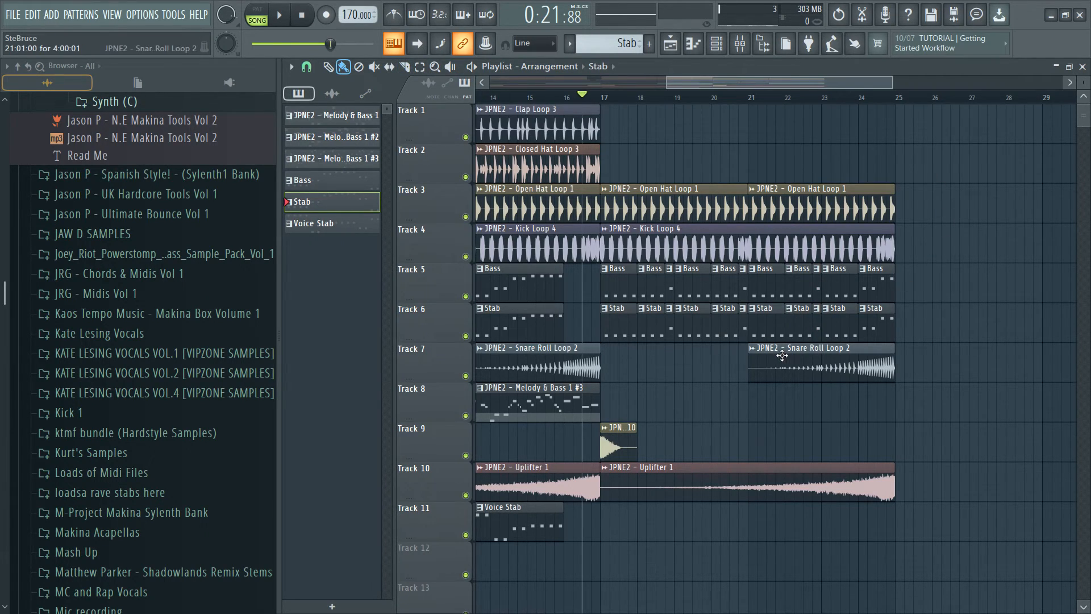
# Add Clap Loop 3 to Track 1 at bars 17 and 21, play it, and delete the bar 17 clip
pyautogui.click(564, 126)
pyautogui.moveTo(617, 128); pyautogui.dragTo(796, 130)
pyautogui.press('space')
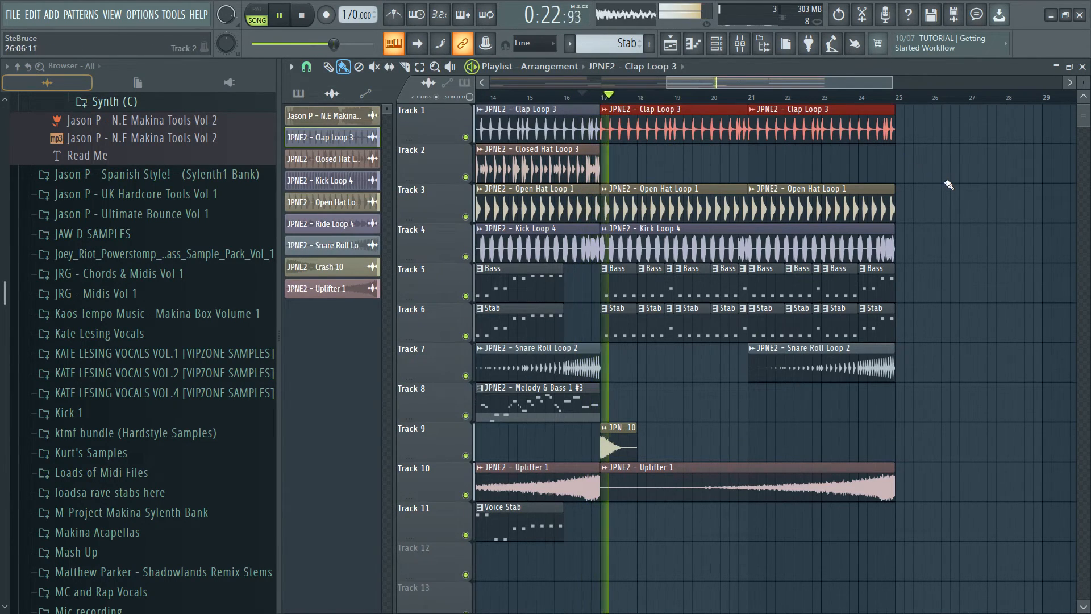
pyautogui.rightClick(704, 121)
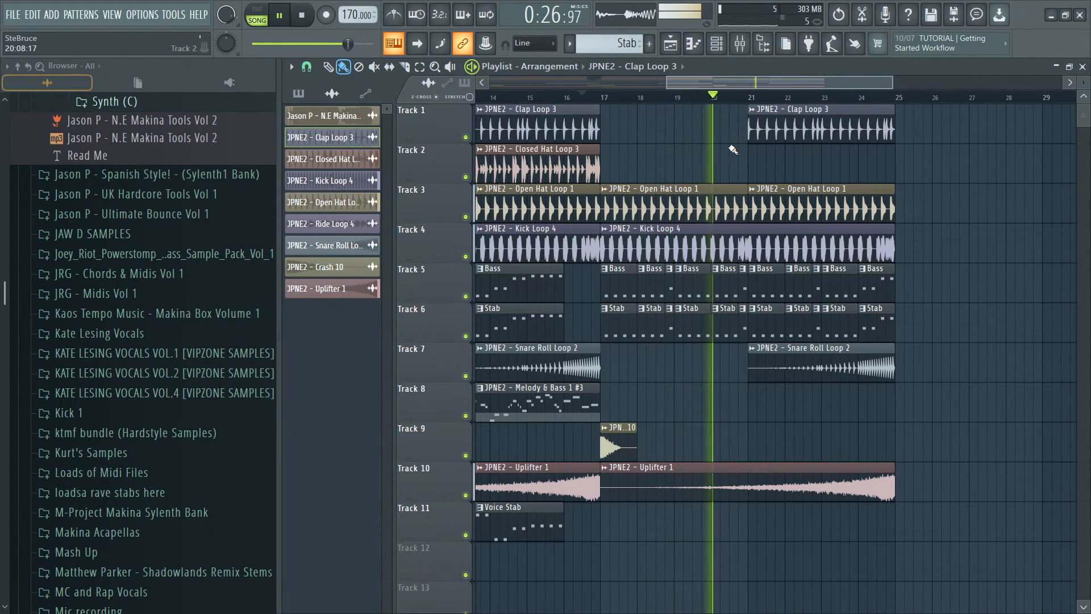
# Play the whole arrangement and review the Drum Loops (170 Bpm), Fx, Midi and Single Hits folders of N.E Makina Tools Vol 2
pyautogui.click(621, 439)
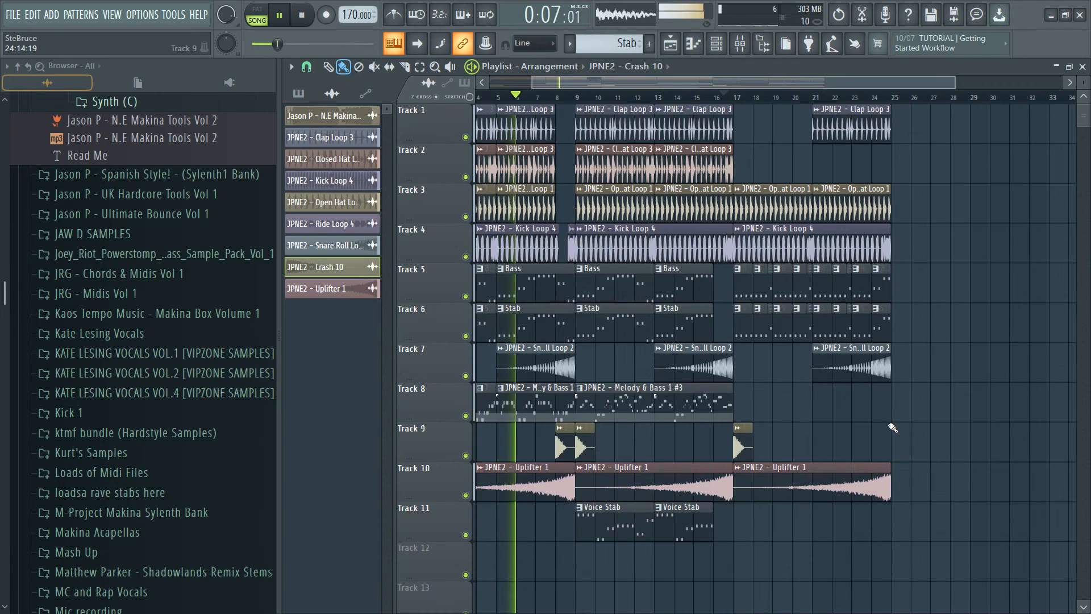
pyautogui.scroll(2, 175, 312)
pyautogui.scroll(14, 165, 314)
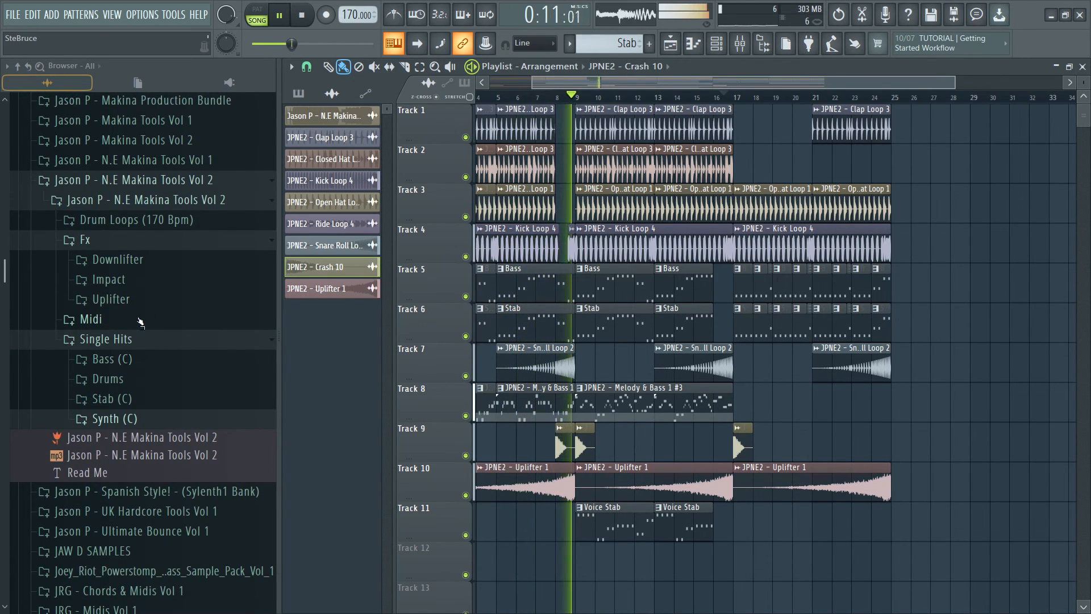
pyautogui.click(163, 227)
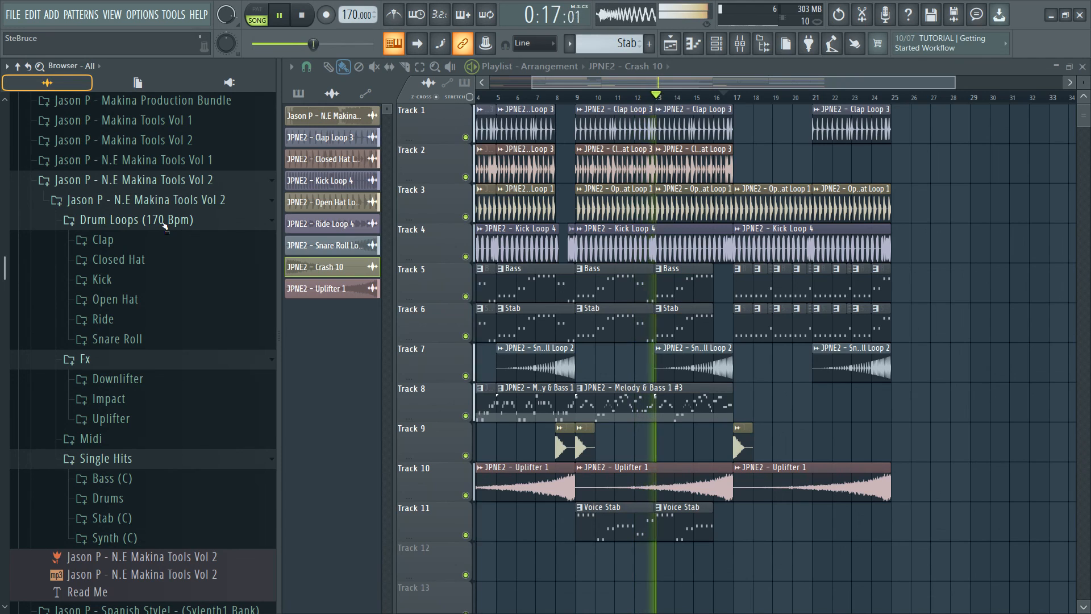
pyautogui.scroll(-3, 136, 320)
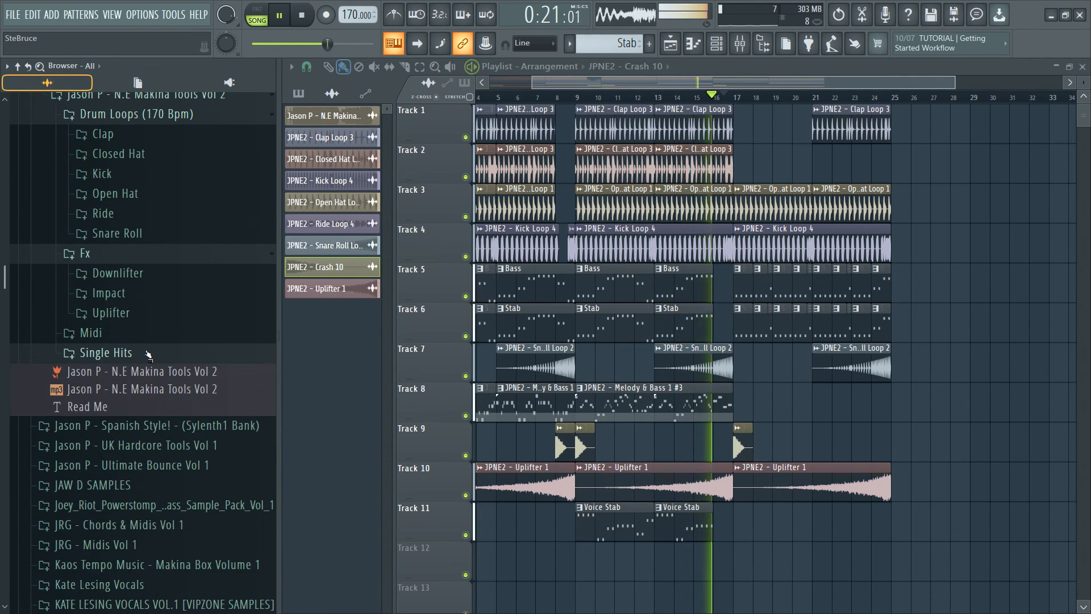
pyautogui.scroll(3, 136, 357)
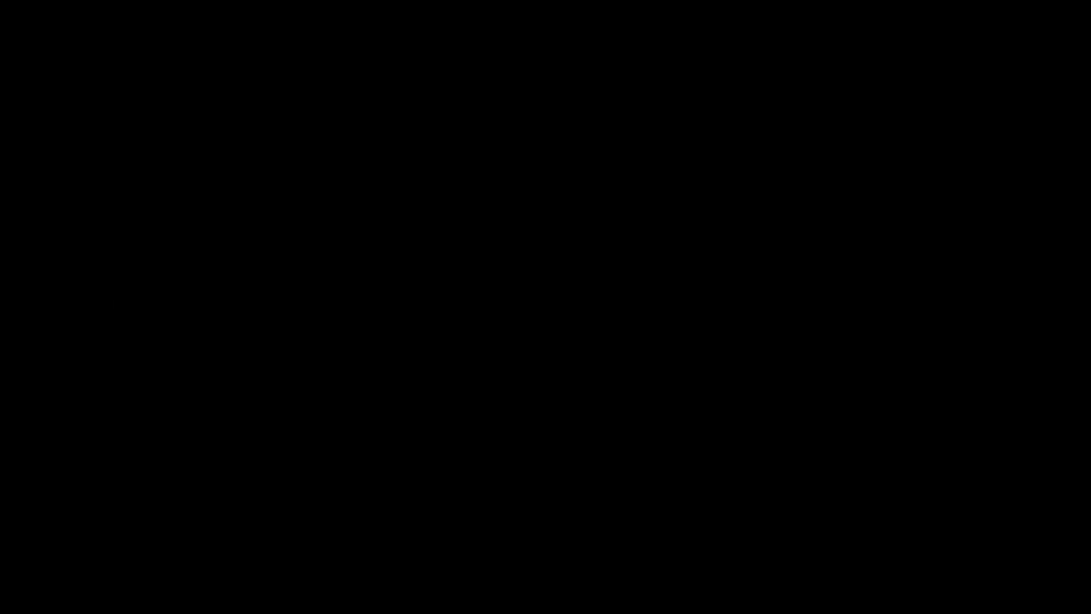